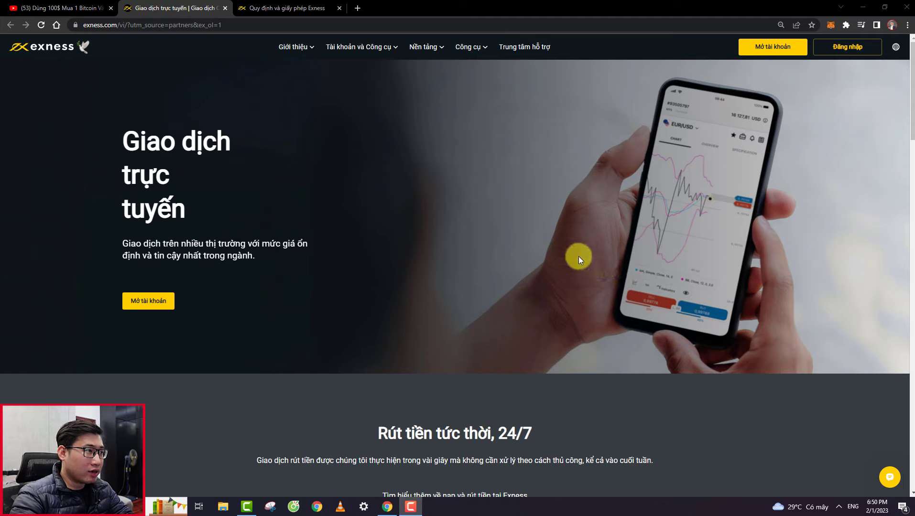
Look over the Exness regulations page, then go back to the Exness home page.
{"action": "key", "text": "ctrl+Tab"}
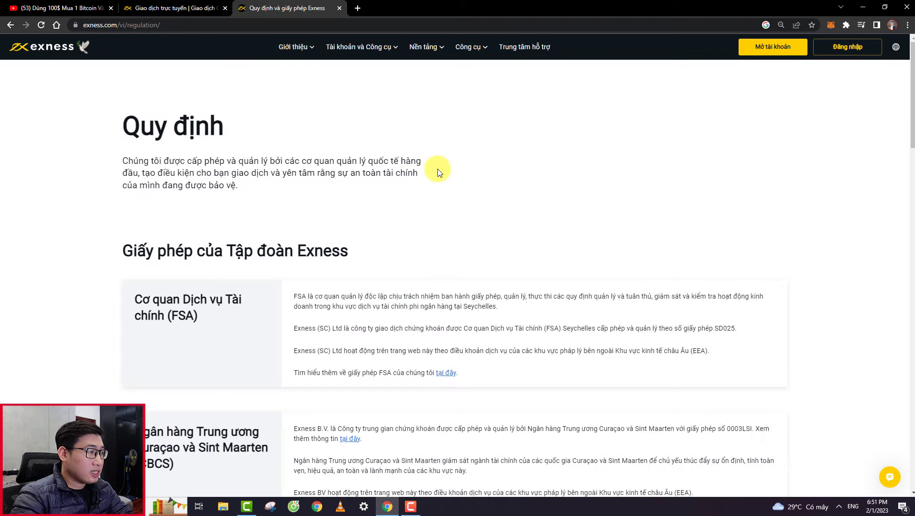
{"action": "scroll", "coordinate": [468, 182], "scroll_direction": "down", "scroll_amount": 2}
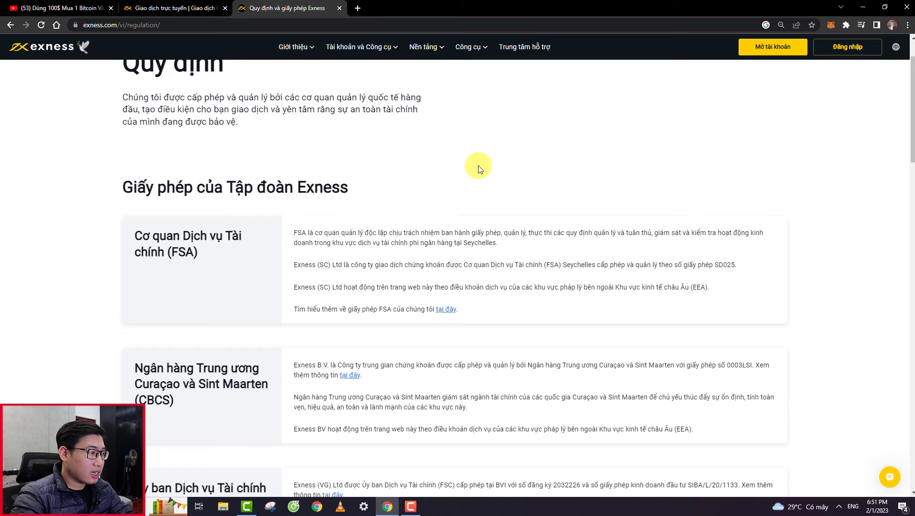
{"action": "scroll", "coordinate": [379, 178], "scroll_direction": "down", "scroll_amount": 15}
{"action": "scroll", "coordinate": [379, 177], "scroll_direction": "up", "scroll_amount": 9}
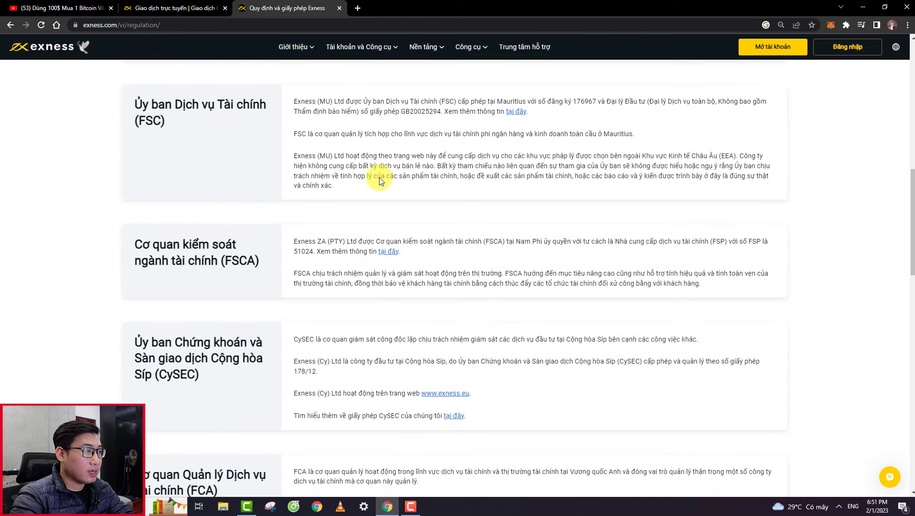
{"action": "scroll", "coordinate": [381, 177], "scroll_direction": "up", "scroll_amount": 8}
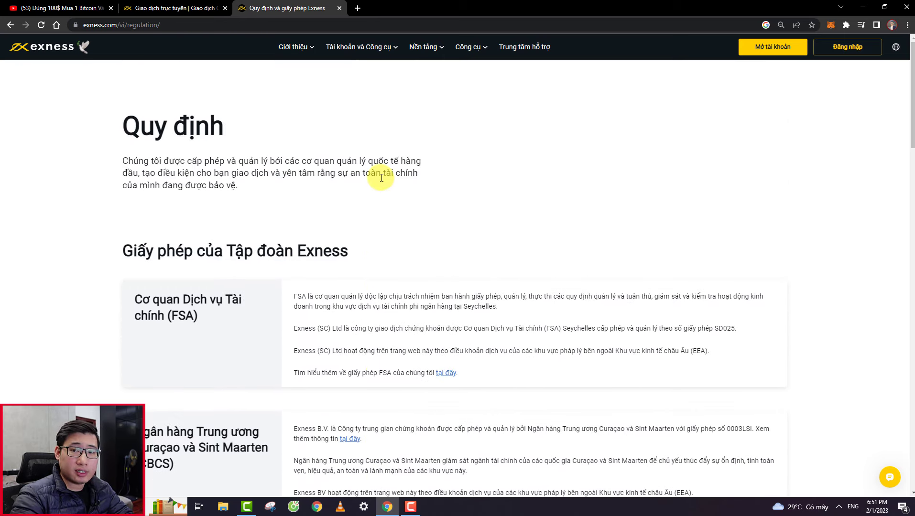
{"action": "key", "text": "ctrl+shift+Tab"}
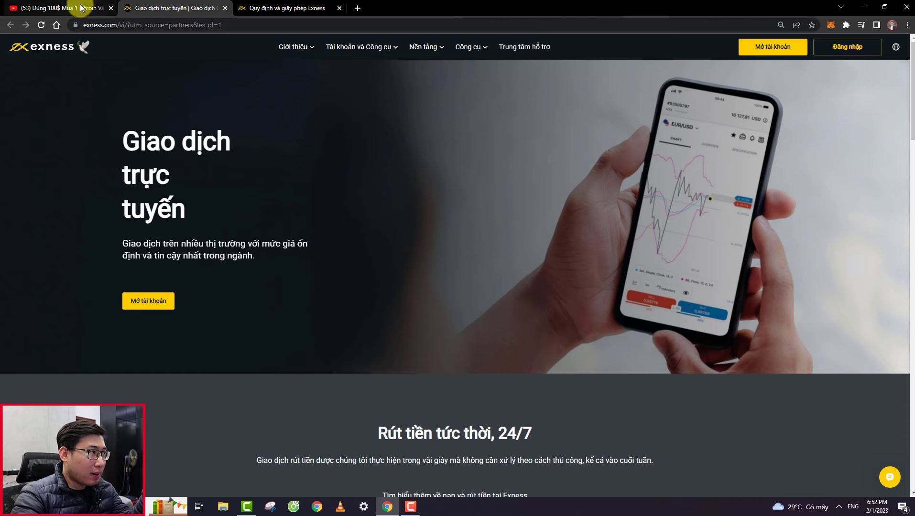
Open the 'Link đăng ký tài khoản exness' link from the YouTube description and return to Exness.
{"action": "left_click", "coordinate": [62, 7]}
{"action": "scroll", "coordinate": [521, 167], "scroll_direction": "down", "scroll_amount": 3}
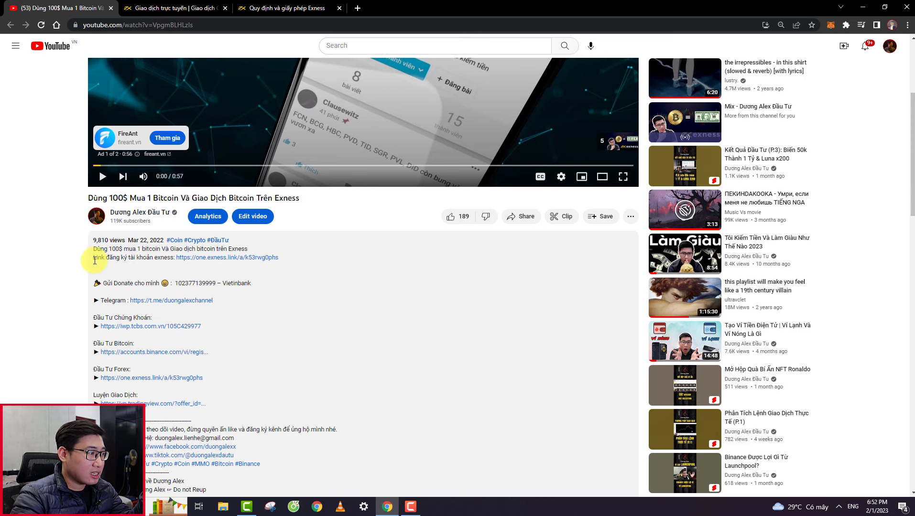
{"action": "left_click_drag", "start_coordinate": [93, 258], "coordinate": [298, 263]}
{"action": "left_click", "coordinate": [295, 263]}
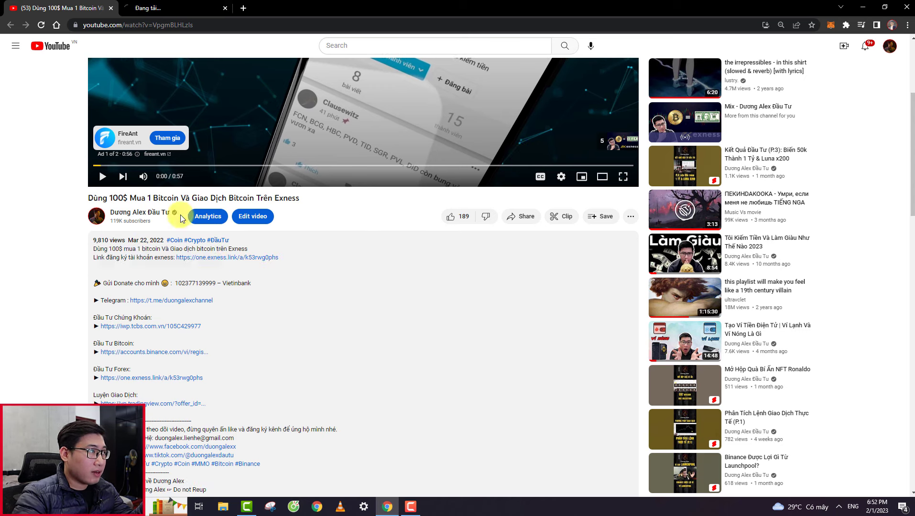
{"action": "left_click", "coordinate": [167, 7]}
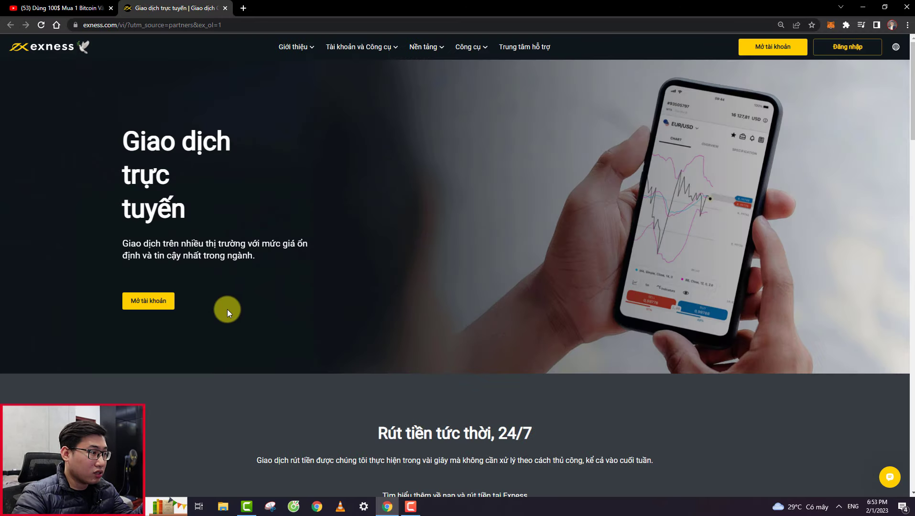
Start an Exness sign-up with Vietnam as the country of residence.
{"action": "left_click", "coordinate": [148, 301]}
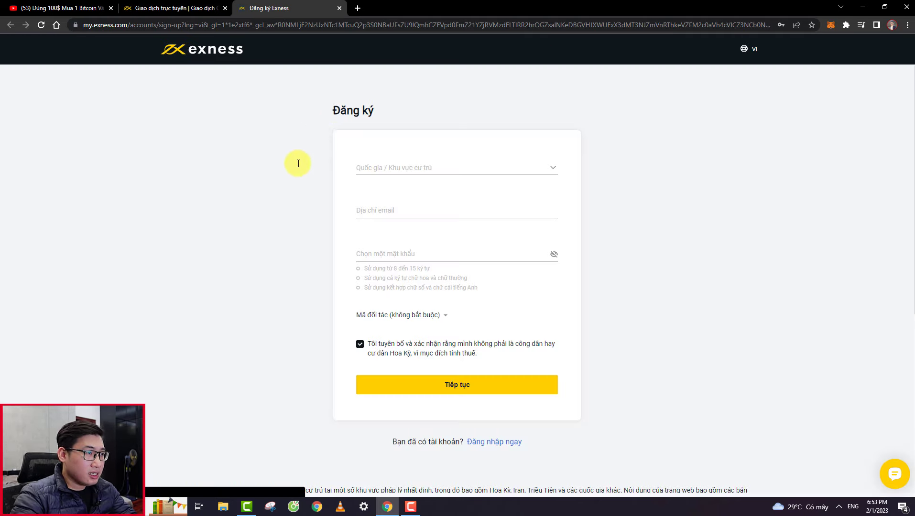
{"action": "left_click", "coordinate": [410, 168]}
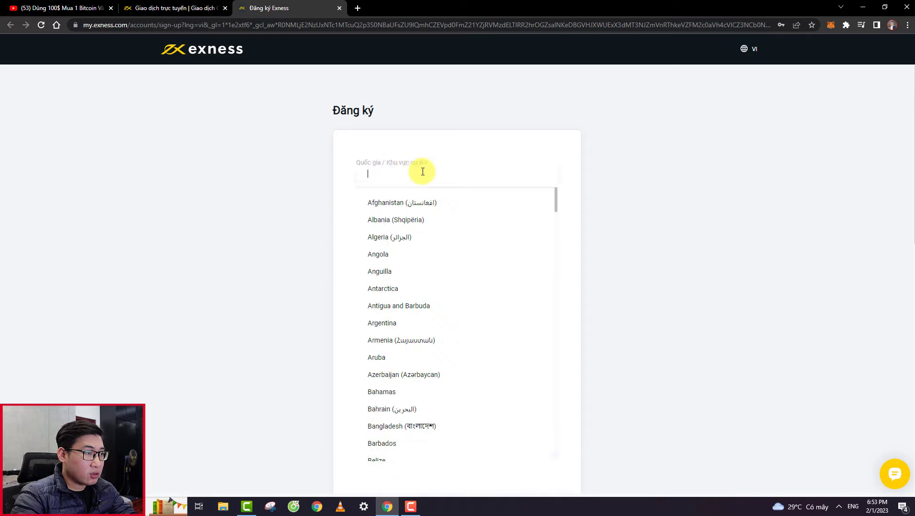
{"action": "type", "text": "v"}
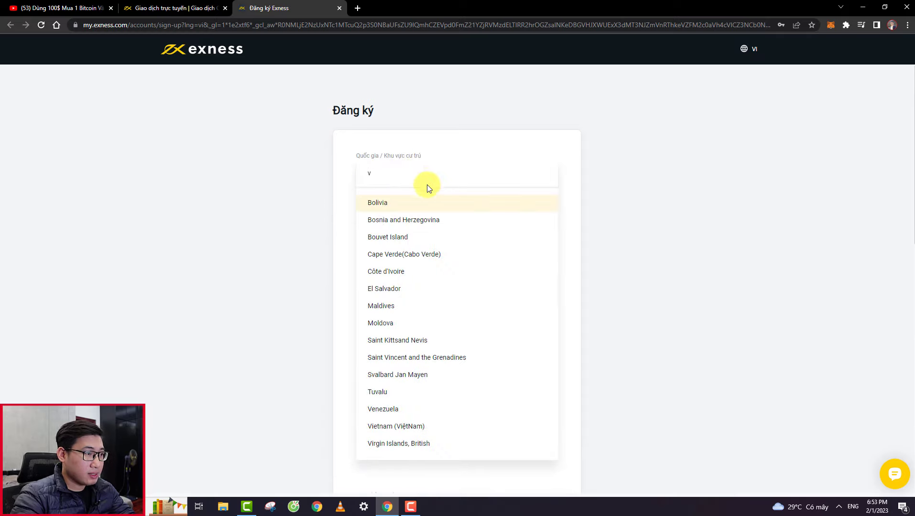
{"action": "left_click", "coordinate": [408, 427]}
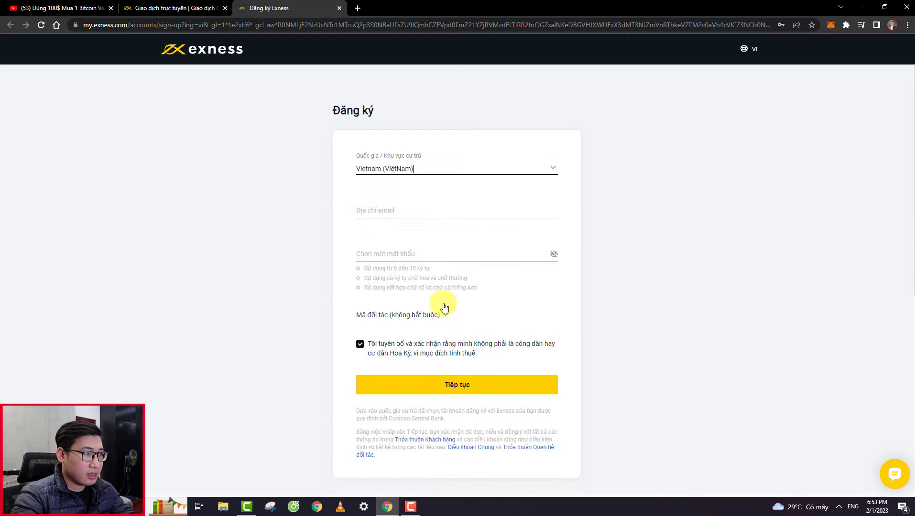
Enter an email address and the account password, then submit the registration form.
{"action": "left_click", "coordinate": [377, 211]}
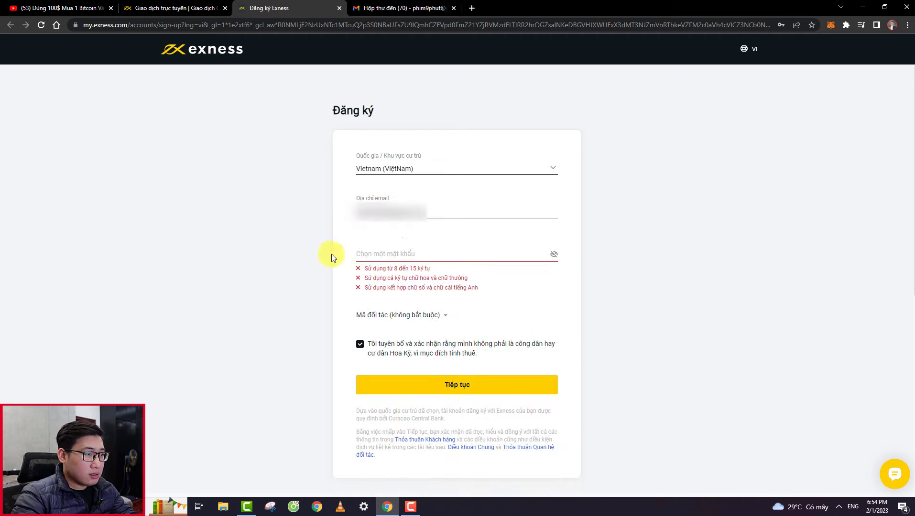
{"action": "scroll", "coordinate": [535, 273], "scroll_direction": "down", "scroll_amount": 1}
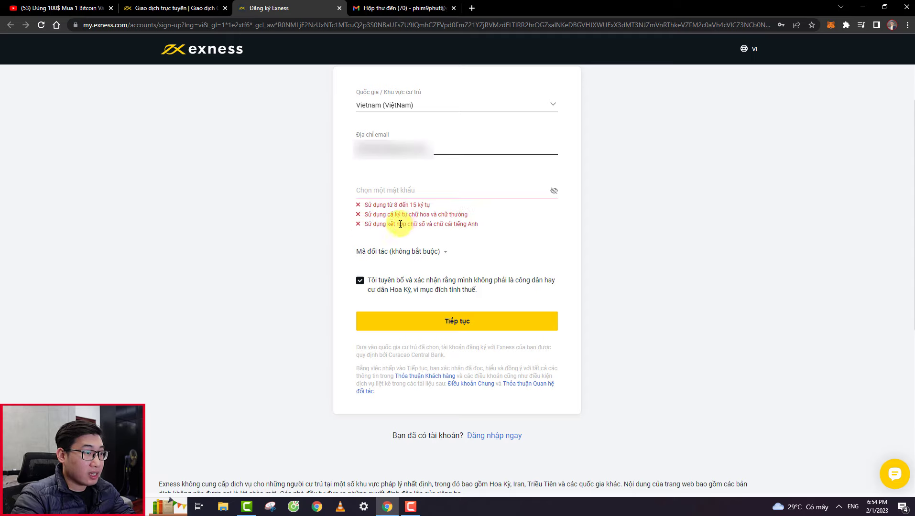
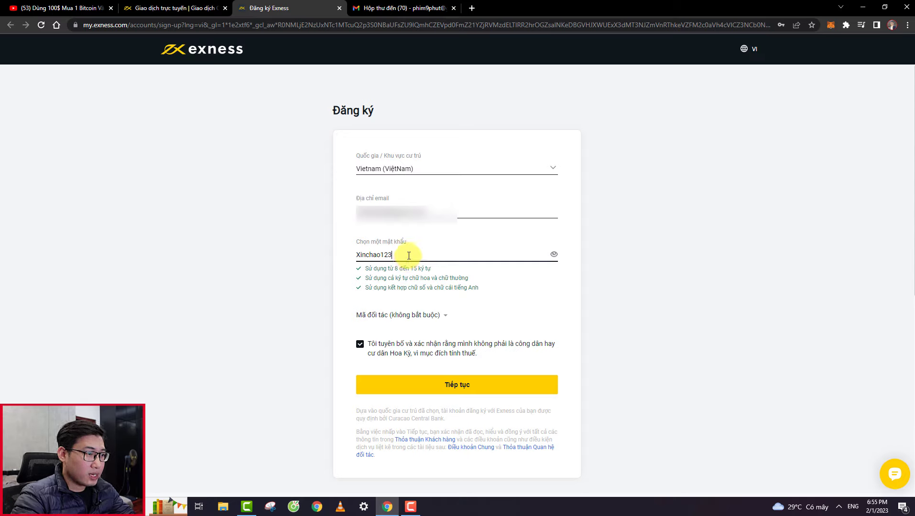
{"action": "scroll", "coordinate": [430, 241], "scroll_direction": "down", "scroll_amount": 1}
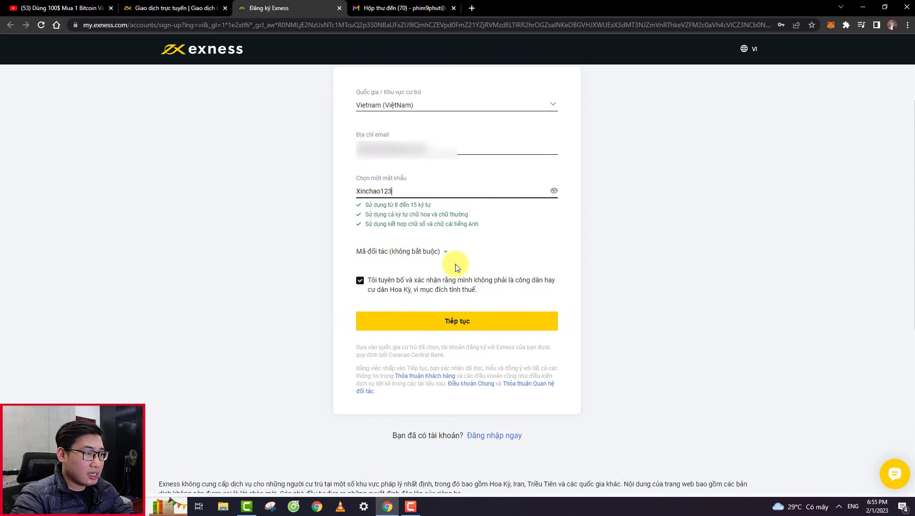
{"action": "left_click", "coordinate": [455, 330]}
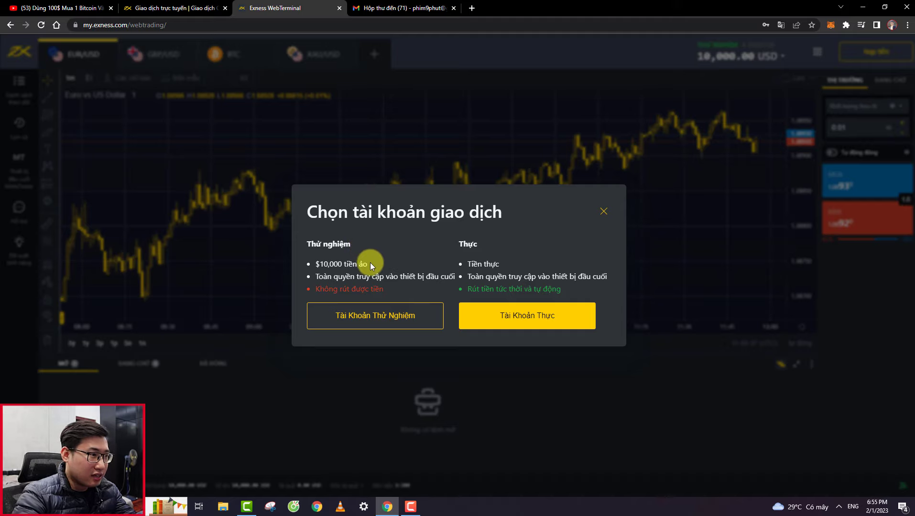
Pick the real-money trading account instead of the $10,000 demo to reach the deposit page.
{"action": "left_click_drag", "start_coordinate": [371, 262], "coordinate": [306, 263]}
{"action": "left_click", "coordinate": [419, 258]}
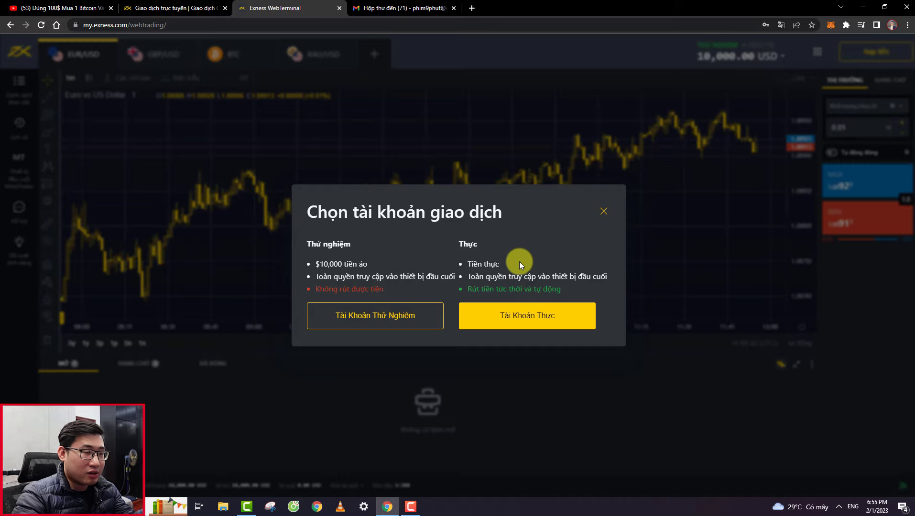
{"action": "left_click", "coordinate": [545, 322]}
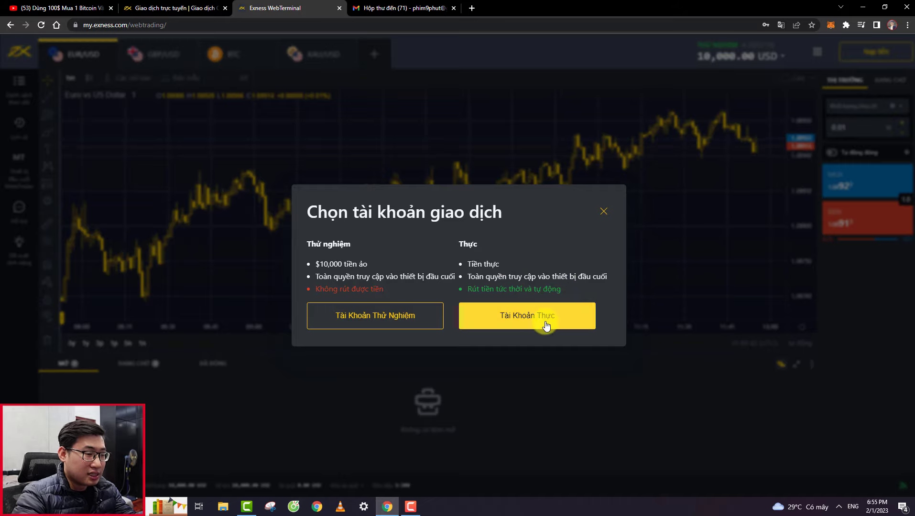
{"action": "left_click", "coordinate": [528, 320]}
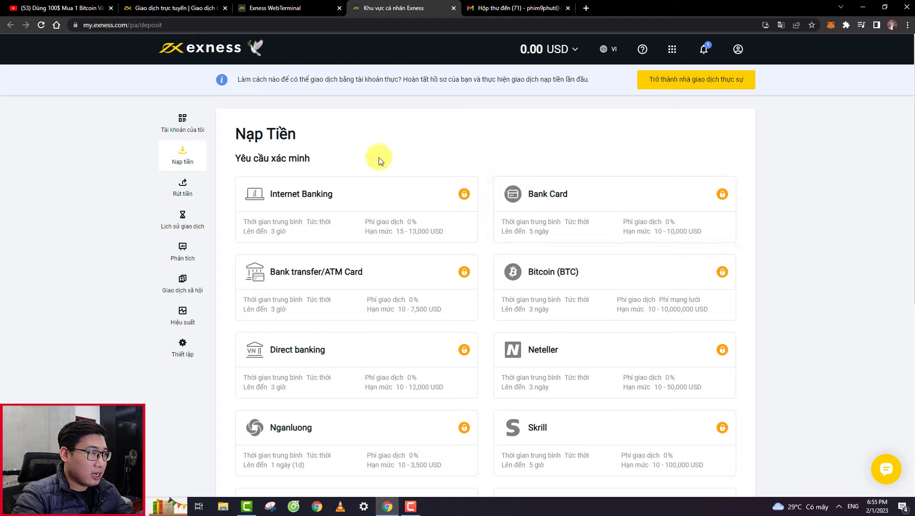
Choose Internet Banking as the deposit method and start the required profile verification.
{"action": "left_click_drag", "start_coordinate": [225, 159], "coordinate": [314, 160]}
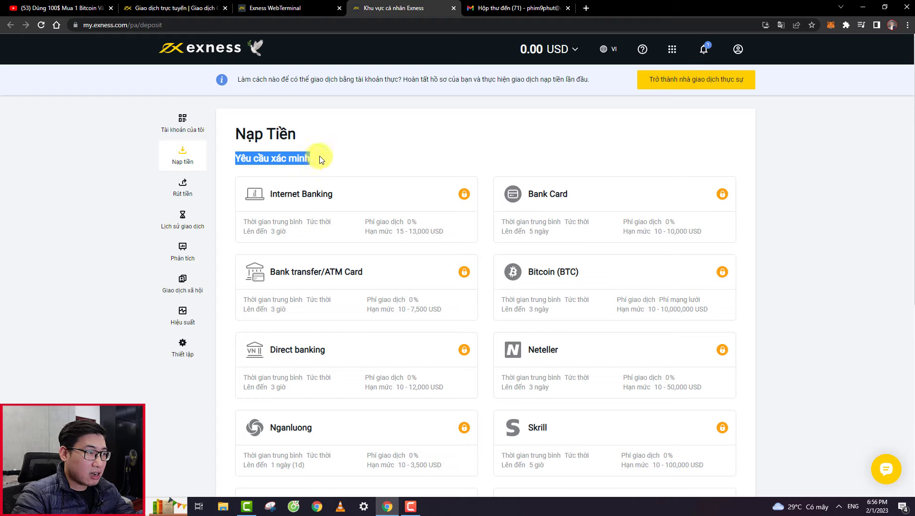
{"action": "left_click", "coordinate": [343, 216]}
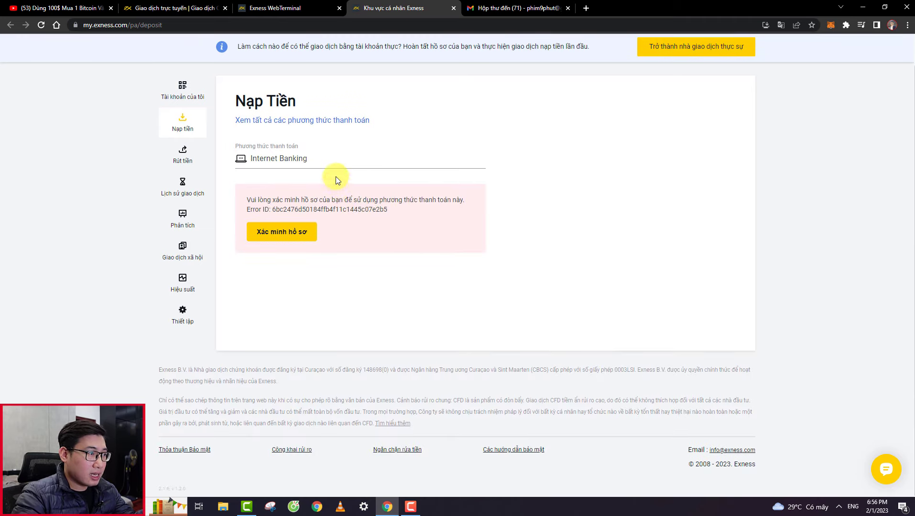
{"action": "left_click", "coordinate": [283, 238]}
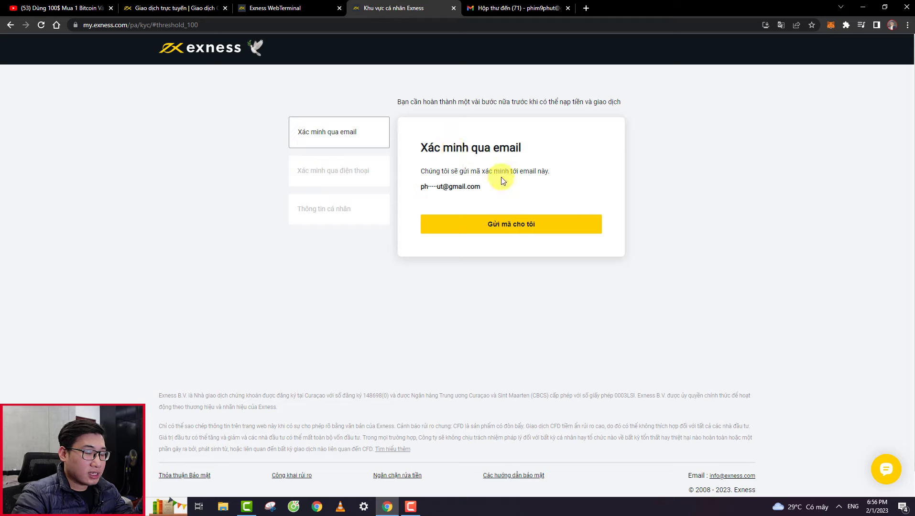
Have Exness email a verification code and copy it from the Gmail message.
{"action": "left_click", "coordinate": [507, 223]}
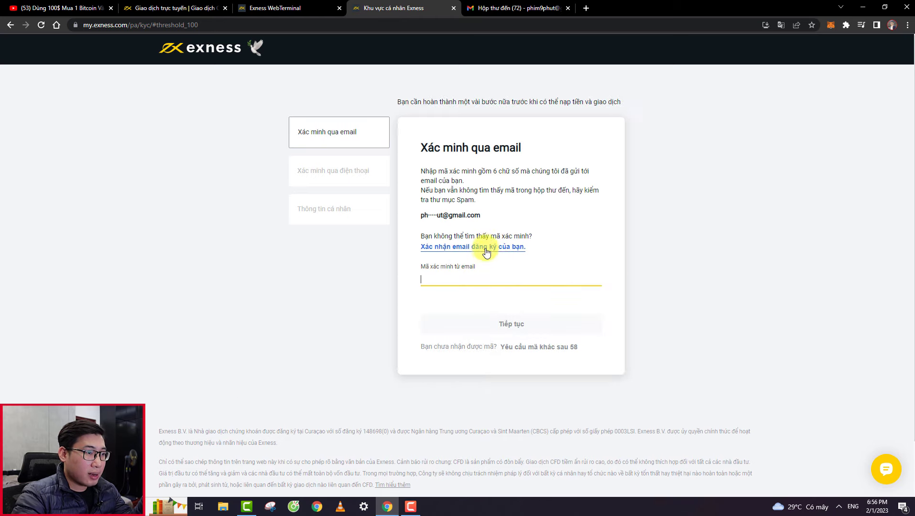
{"action": "key", "text": "ctrl+Tab"}
{"action": "left_click", "coordinate": [434, 173]}
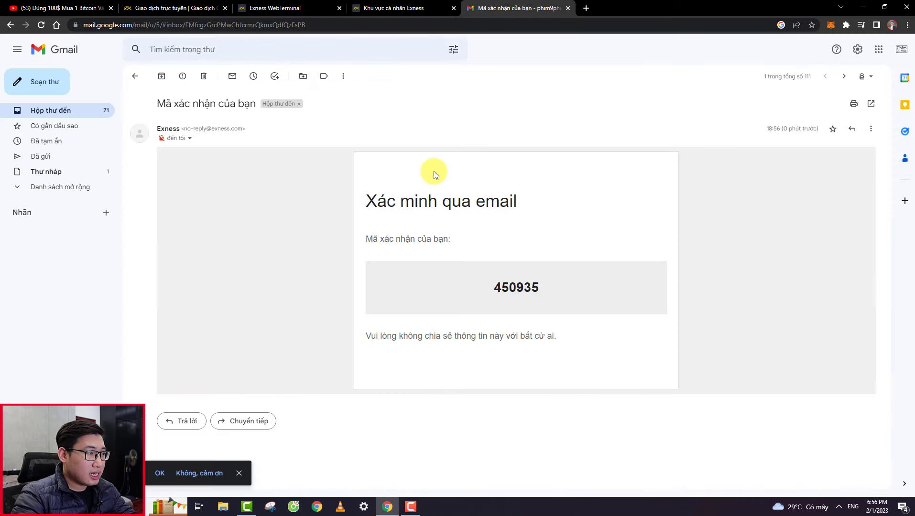
{"action": "double_click", "coordinate": [517, 290]}
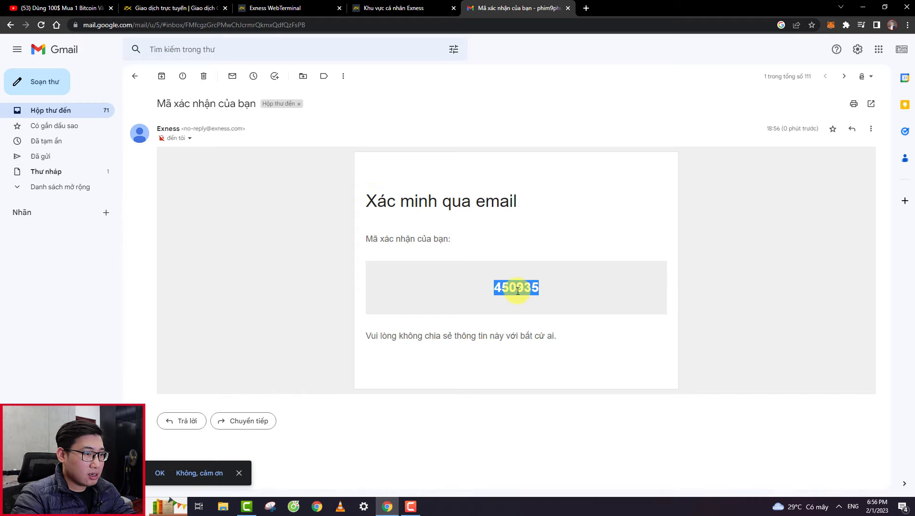
{"action": "right_click", "coordinate": [518, 290]}
{"action": "left_click", "coordinate": [533, 298]}
Paste the emailed code into the Exness code field and submit it.
{"action": "left_click", "coordinate": [415, 9]}
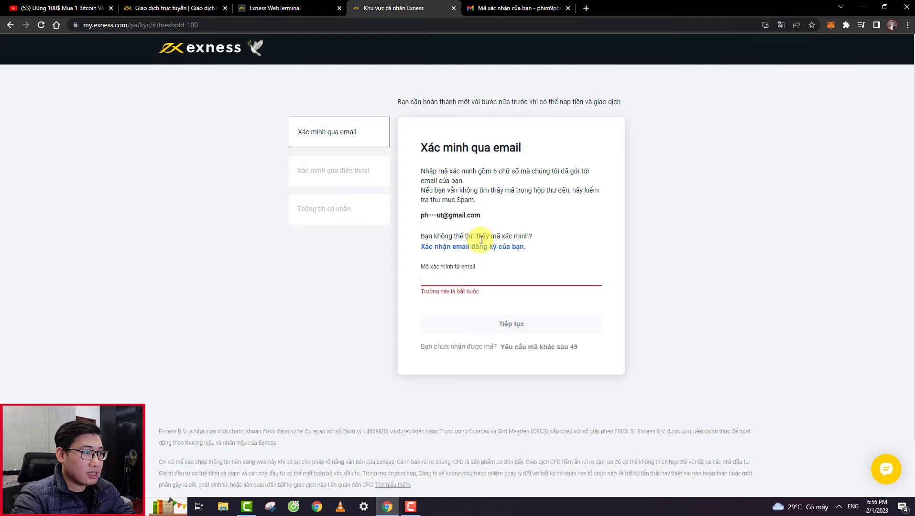
{"action": "left_click", "coordinate": [468, 278]}
{"action": "key", "text": "ctrl+v"}
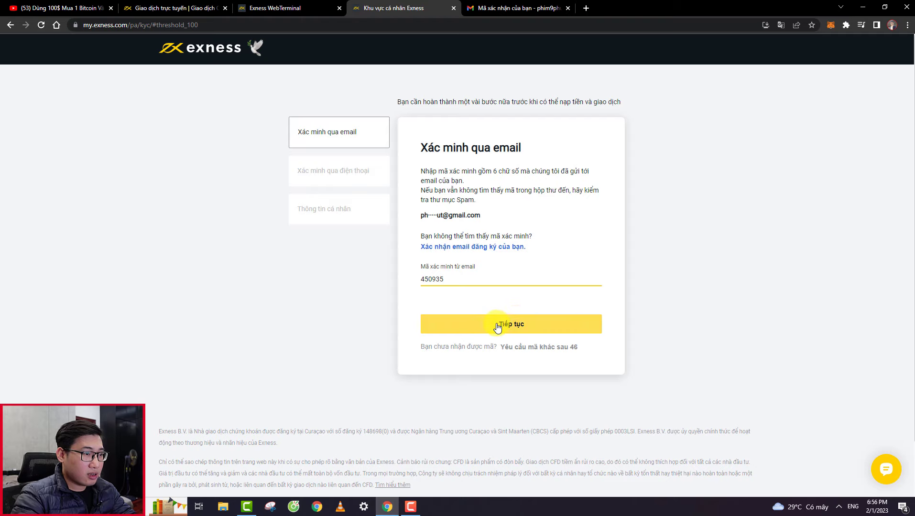
{"action": "left_click", "coordinate": [497, 327]}
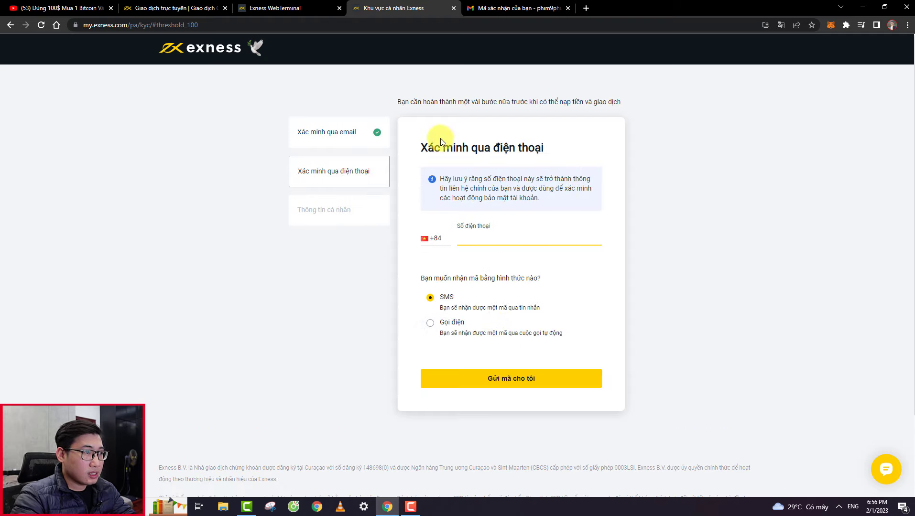
Enter the phone number, request the SMS code, and submit the received 6-digit code.
{"action": "left_click_drag", "start_coordinate": [438, 141], "coordinate": [550, 148]}
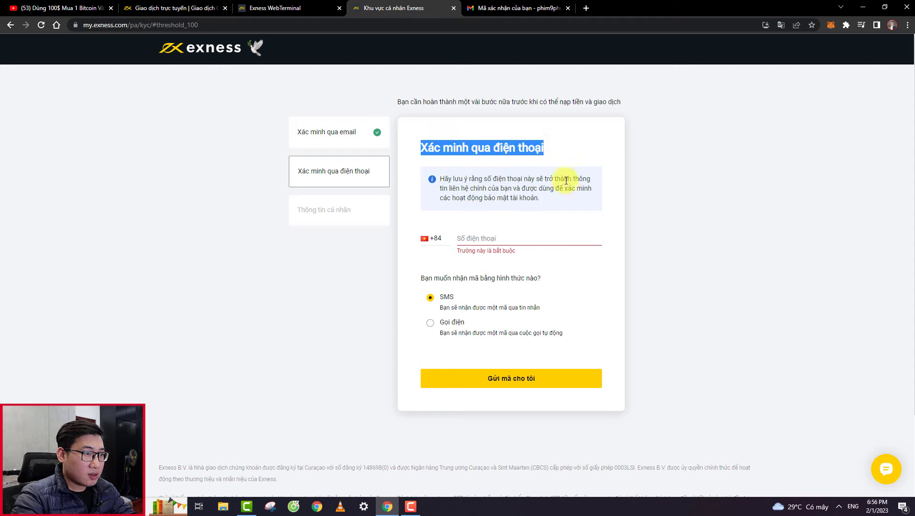
{"action": "left_click", "coordinate": [557, 236]}
{"action": "left_click", "coordinate": [638, 243]}
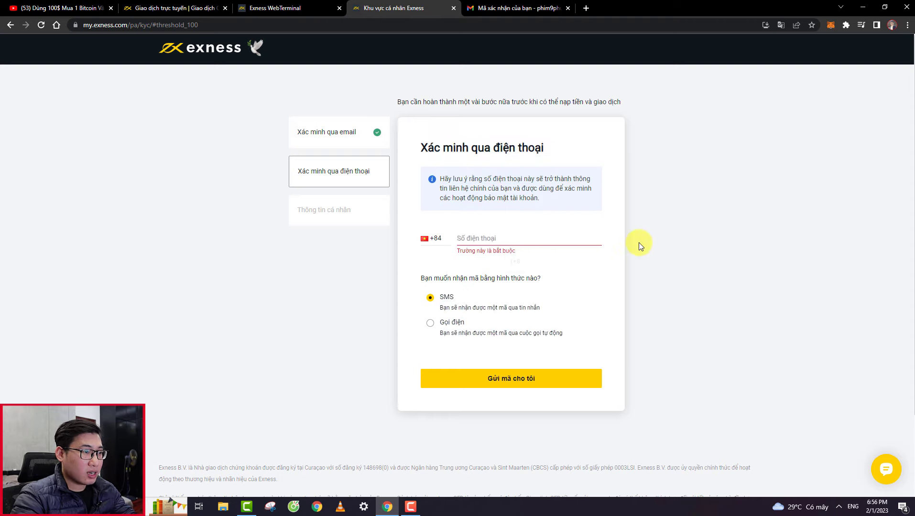
{"action": "left_click", "coordinate": [536, 239]}
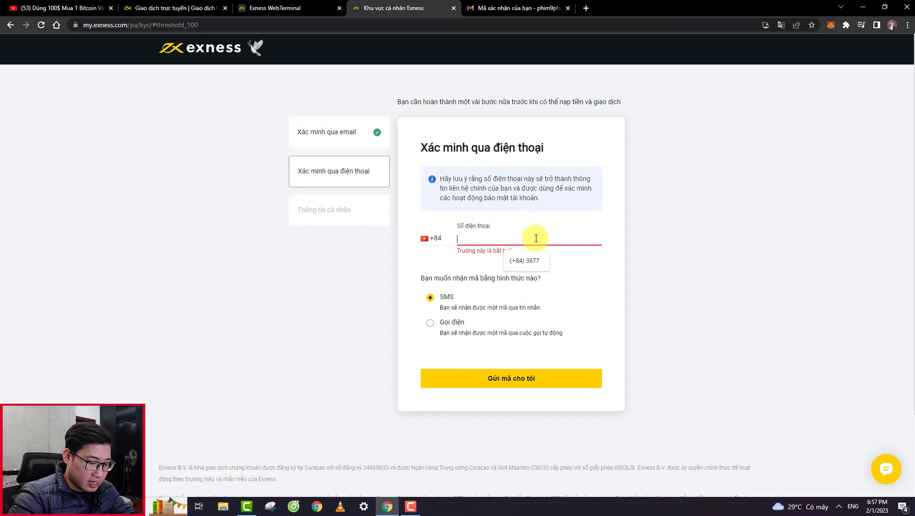
{"action": "type", "text": "0"}
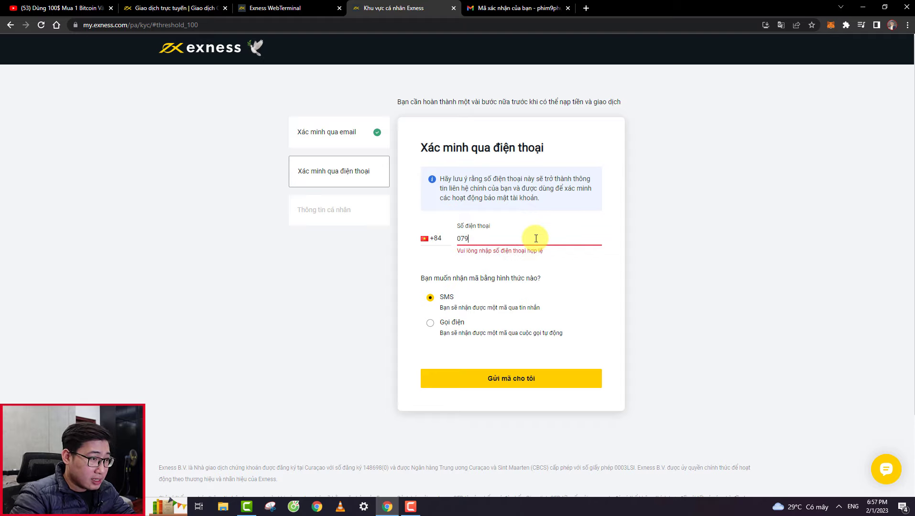
{"action": "type", "text": "79"}
{"action": "left_click", "coordinate": [470, 376]}
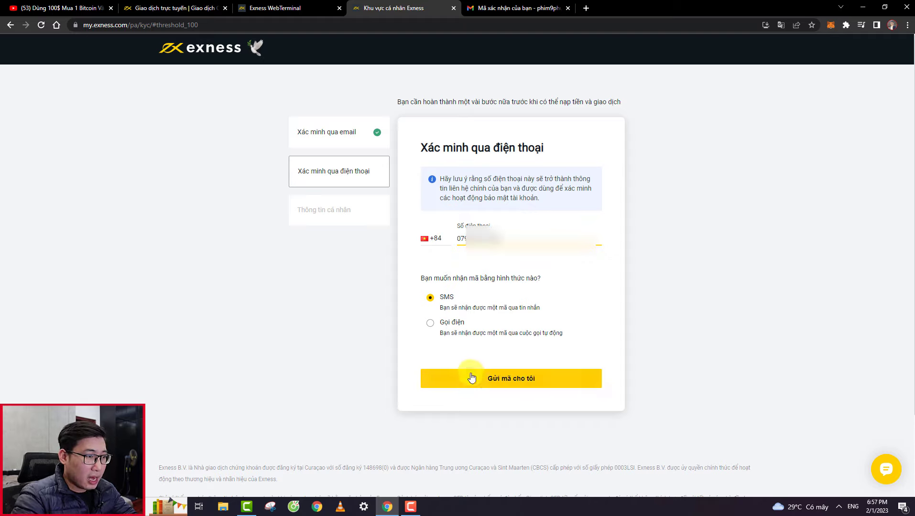
{"action": "left_click", "coordinate": [496, 388]}
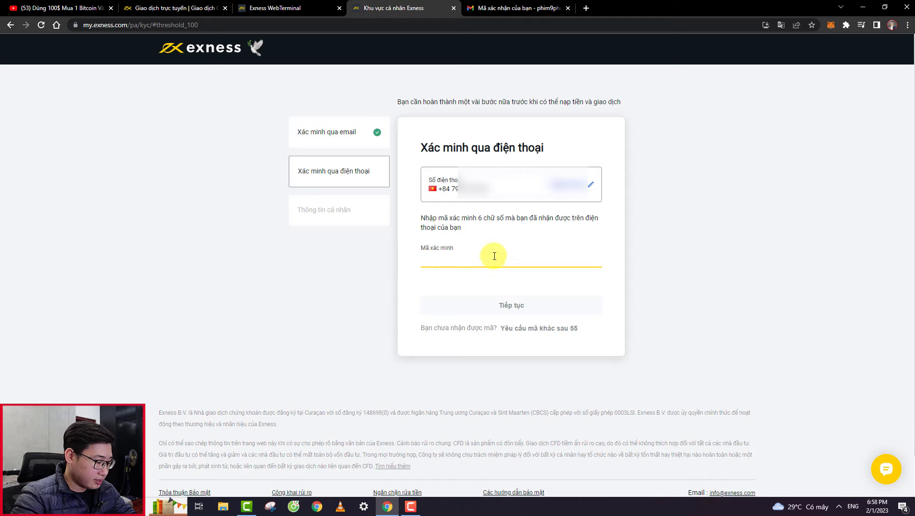
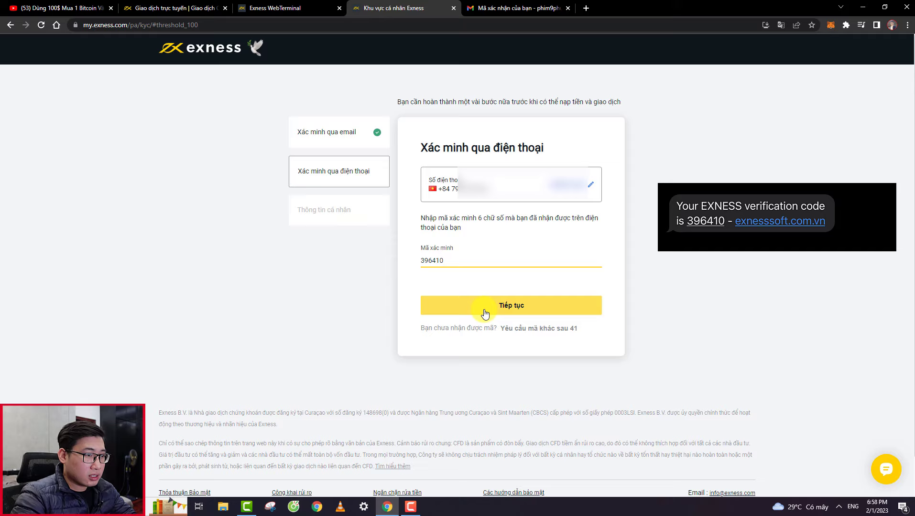
{"action": "left_click", "coordinate": [483, 309]}
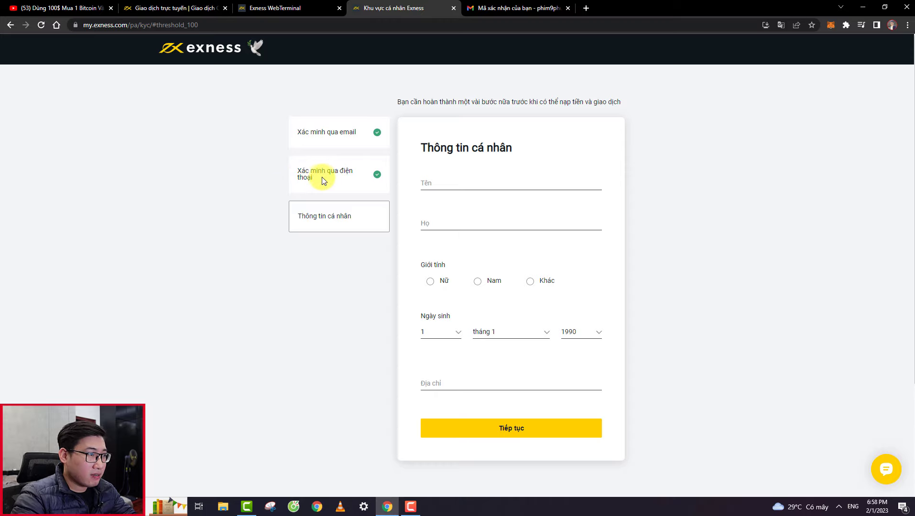
Enter the first and last name and set gender to male (Nam).
{"action": "left_click", "coordinate": [327, 215]}
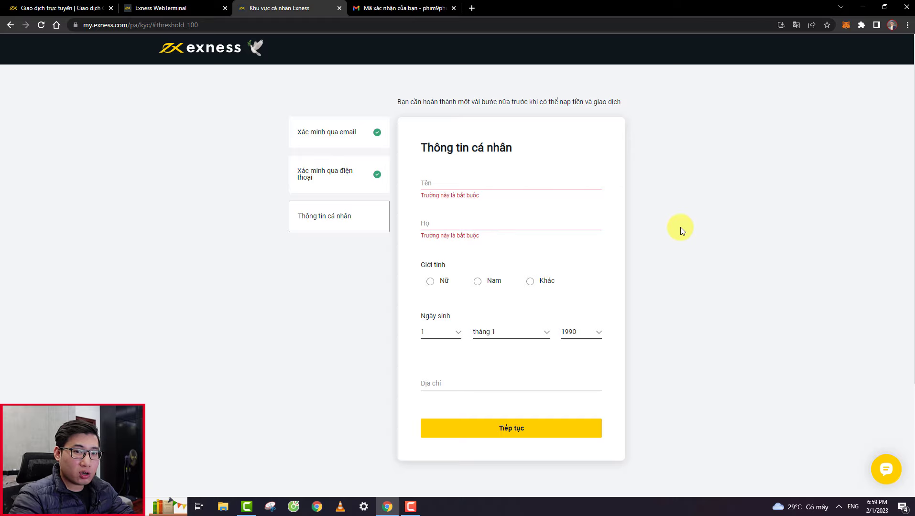
{"action": "left_click", "coordinate": [435, 184]}
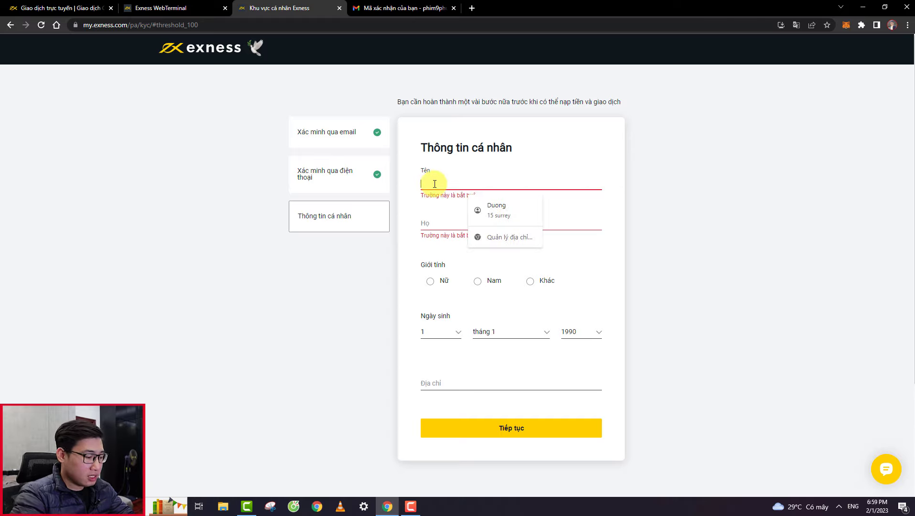
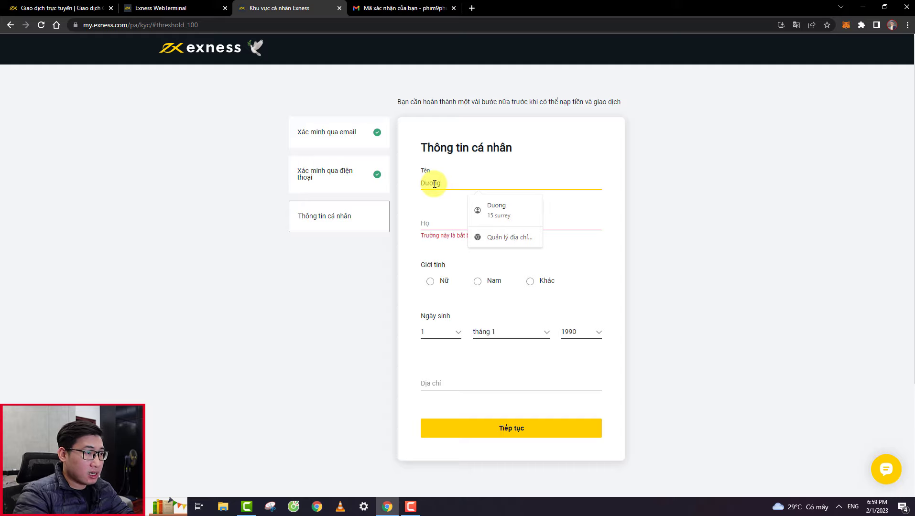
{"action": "left_click", "coordinate": [435, 229]}
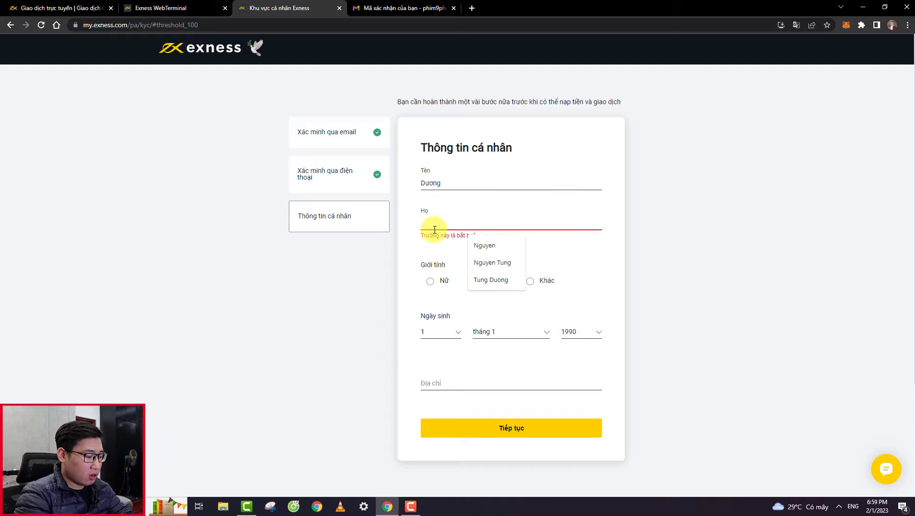
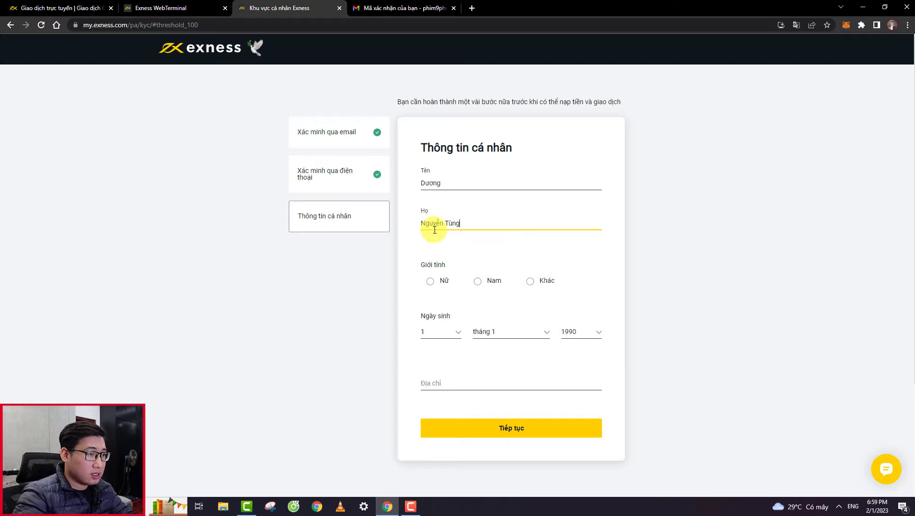
{"action": "left_click", "coordinate": [474, 281]}
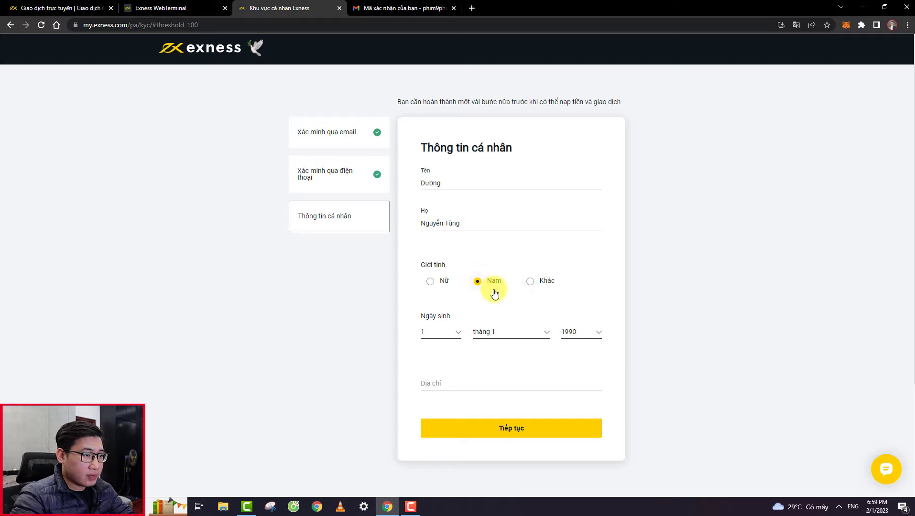
{"action": "scroll", "coordinate": [495, 294], "scroll_direction": "down", "scroll_amount": 2}
{"action": "left_click", "coordinate": [458, 270]}
{"action": "left_click", "coordinate": [435, 247]}
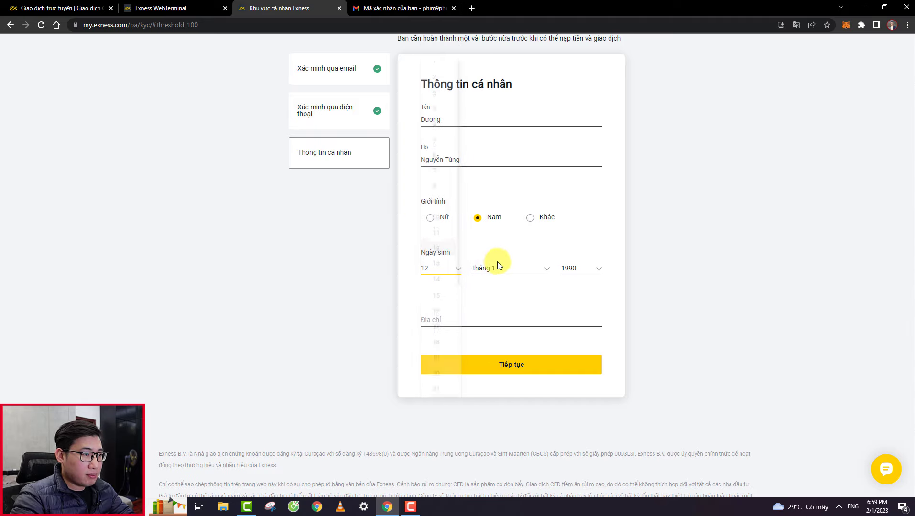
{"action": "left_click", "coordinate": [582, 269]}
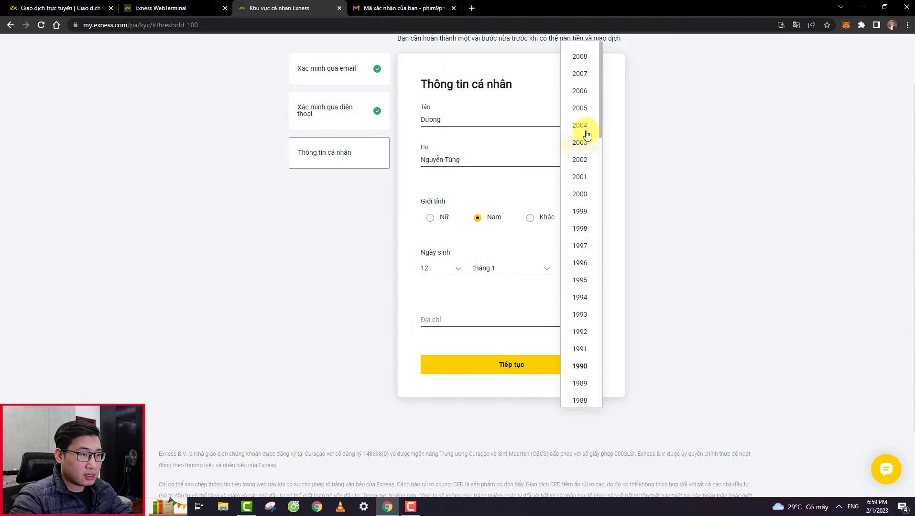
{"action": "left_click", "coordinate": [581, 298]}
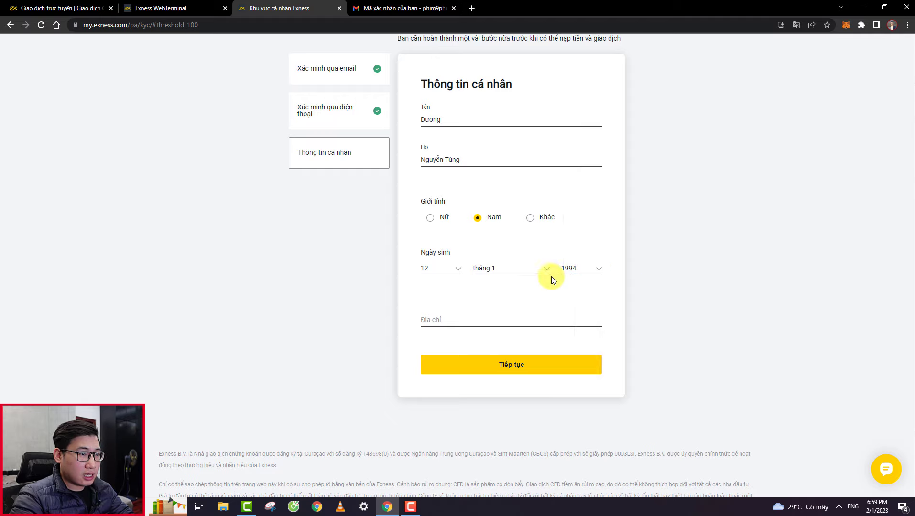
{"action": "left_click", "coordinate": [534, 321]}
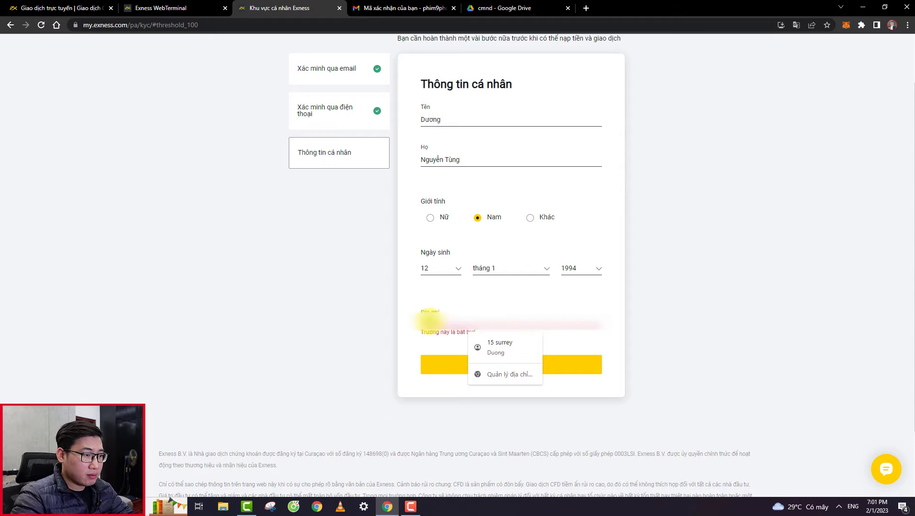
{"action": "left_click", "coordinate": [671, 333]}
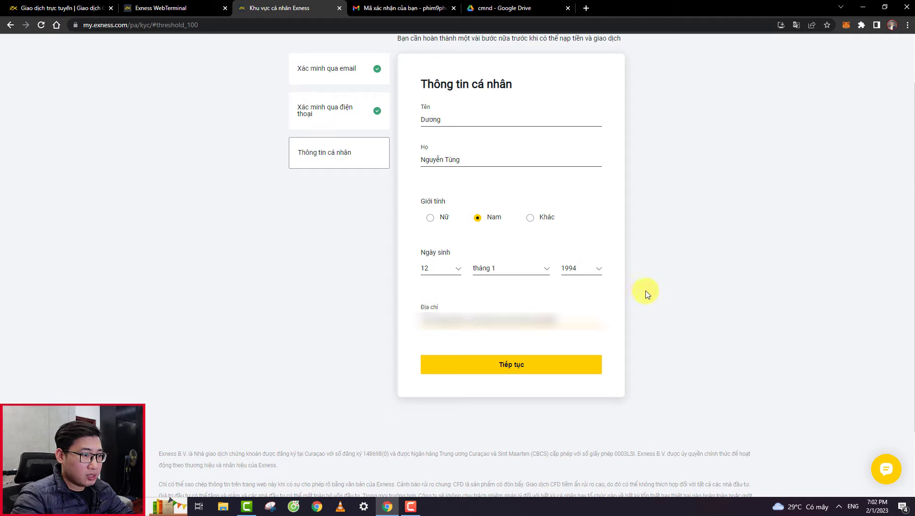
{"action": "left_click", "coordinate": [469, 373]}
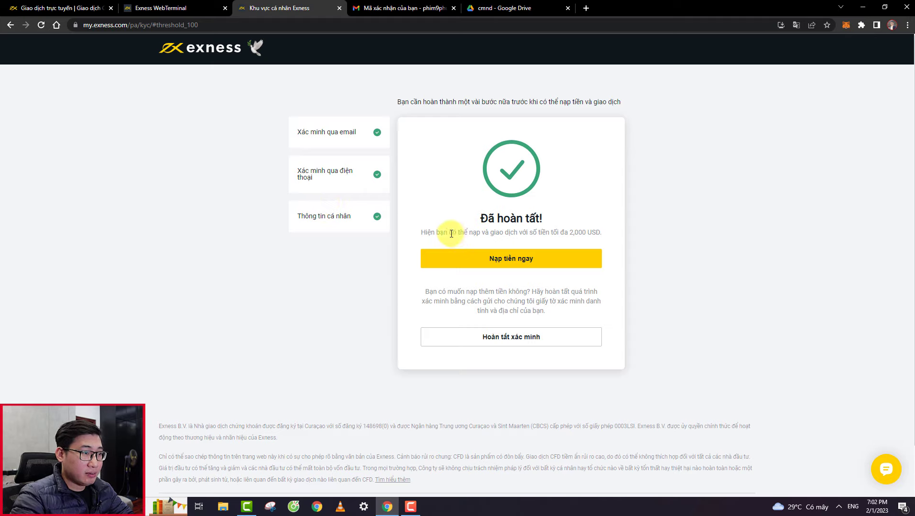
Review the 2,000 USD deposit limit and full-verification note, then continue to Nạp tiền ngay.
{"action": "left_click_drag", "start_coordinate": [415, 235], "coordinate": [605, 239]}
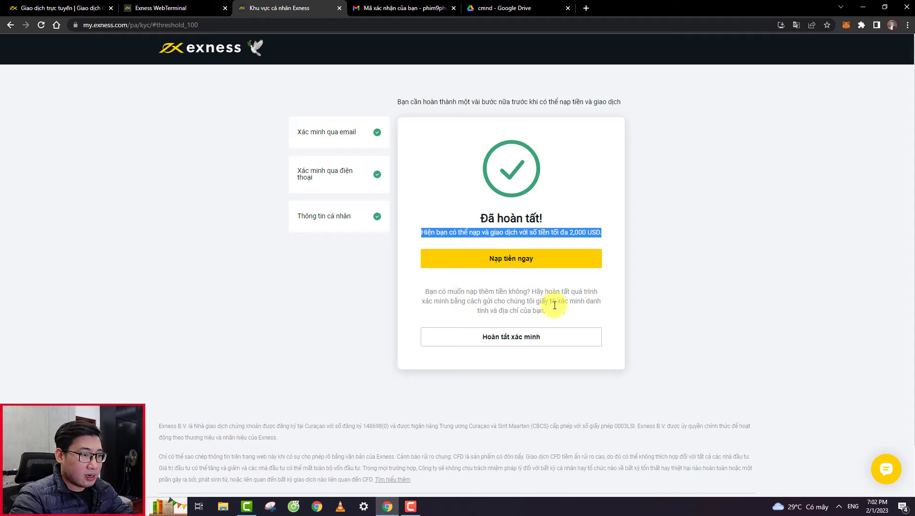
{"action": "mouse_move", "coordinate": [555, 305]}
{"action": "left_mouse_down"}
{"action": "mouse_move", "coordinate": [595, 317]}
{"action": "mouse_move", "coordinate": [542, 311]}
{"action": "left_mouse_up"}
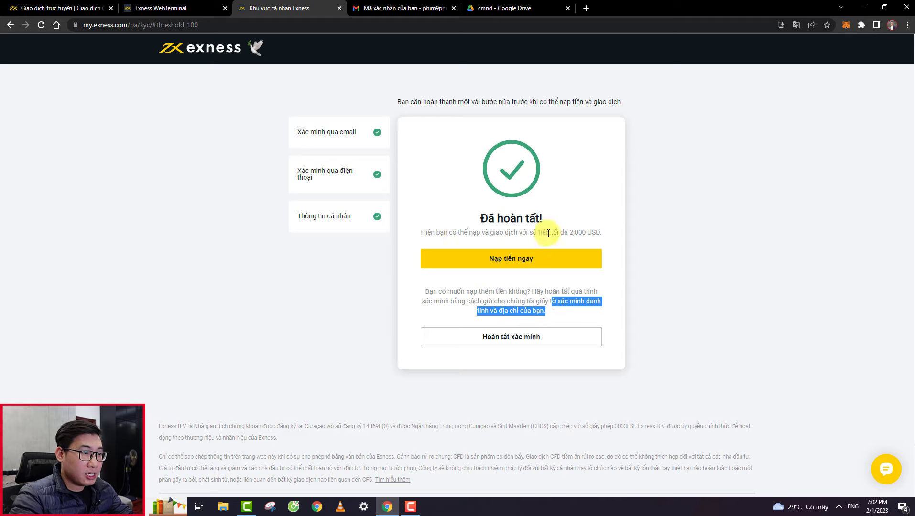
{"action": "left_click_drag", "start_coordinate": [601, 233], "coordinate": [570, 234]}
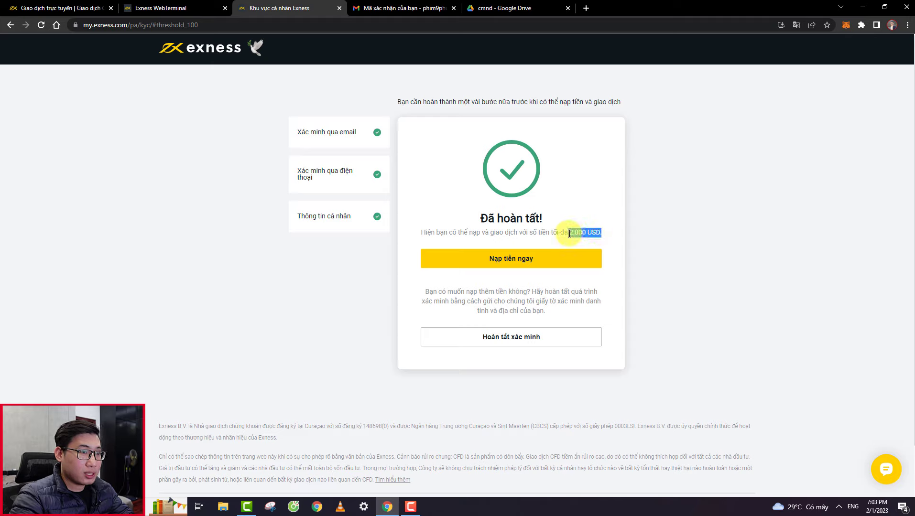
{"action": "left_click", "coordinate": [620, 237]}
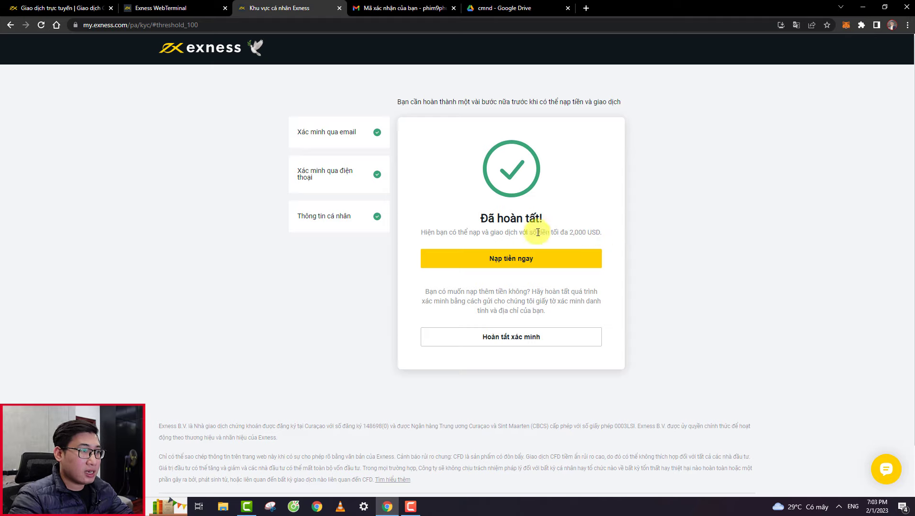
{"action": "left_click", "coordinate": [518, 259]}
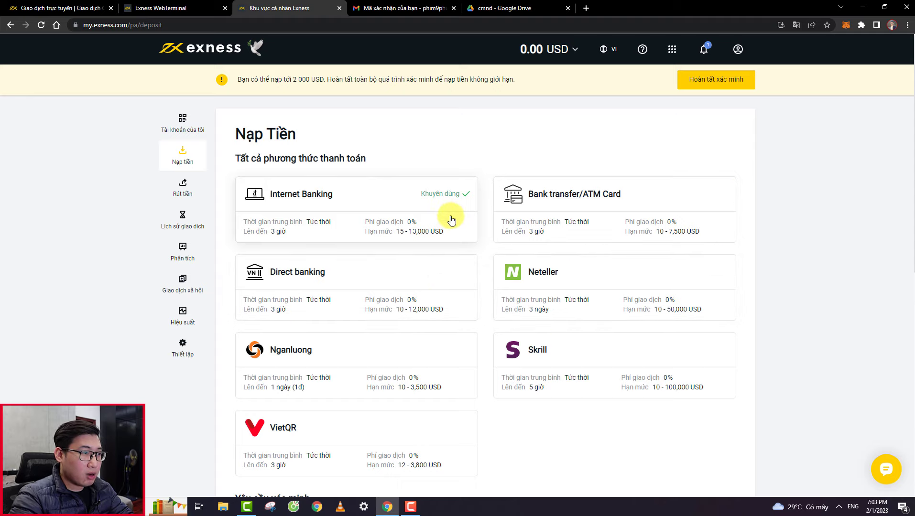
Browse the Nạp Tiền payment method cards, then return to the WebTerminal EUR/USD chart.
{"action": "scroll", "coordinate": [402, 188], "scroll_direction": "down", "scroll_amount": 3}
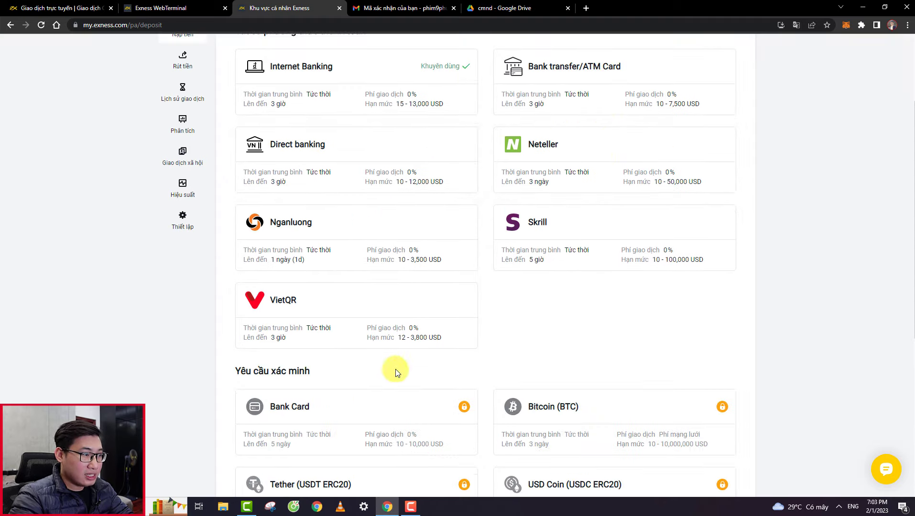
{"action": "scroll", "coordinate": [394, 369], "scroll_direction": "down", "scroll_amount": 5}
{"action": "scroll", "coordinate": [452, 342], "scroll_direction": "up", "scroll_amount": 8}
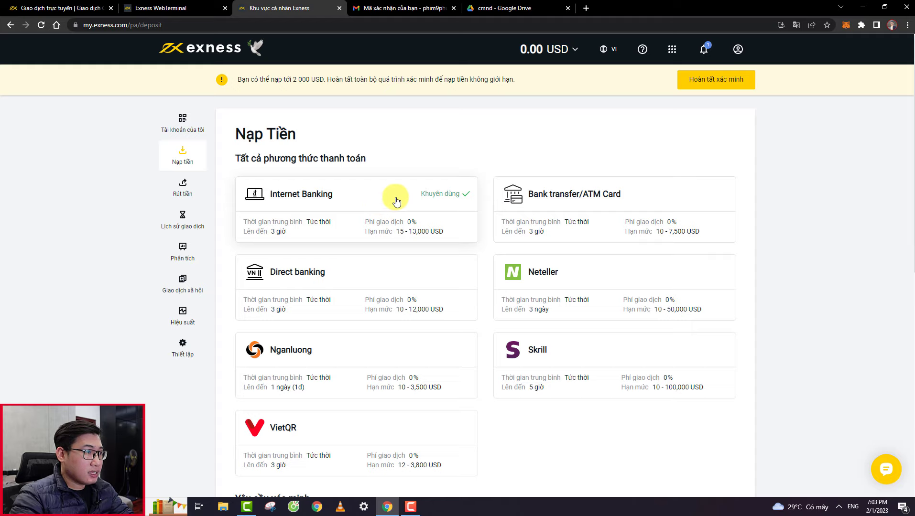
{"action": "left_click", "coordinate": [175, 5]}
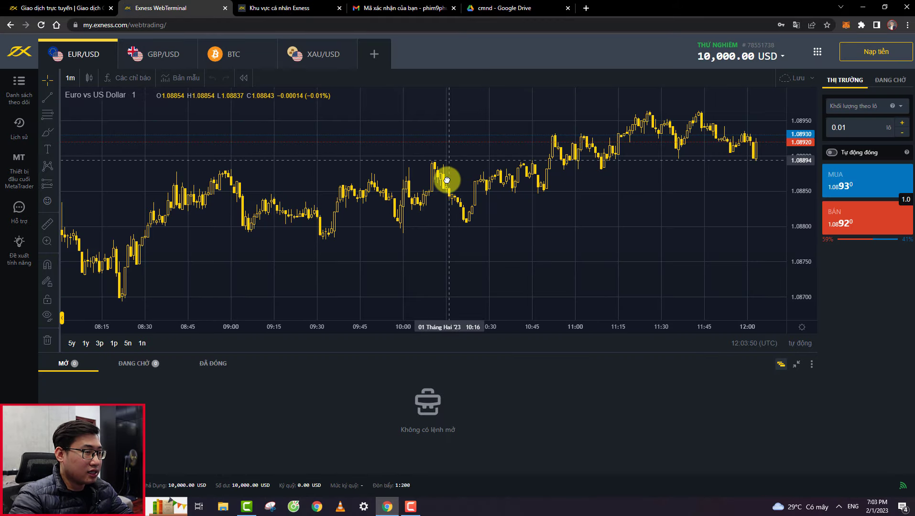
Pan the EUR/USD chart, then minimize Chrome to reach the desktop.
{"action": "left_click_drag", "start_coordinate": [416, 187], "coordinate": [352, 177]}
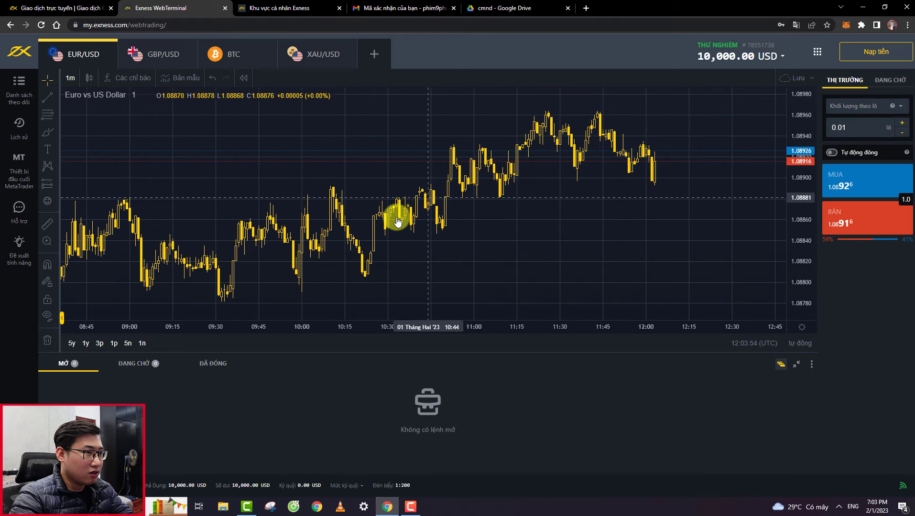
{"action": "left_click", "coordinate": [387, 506]}
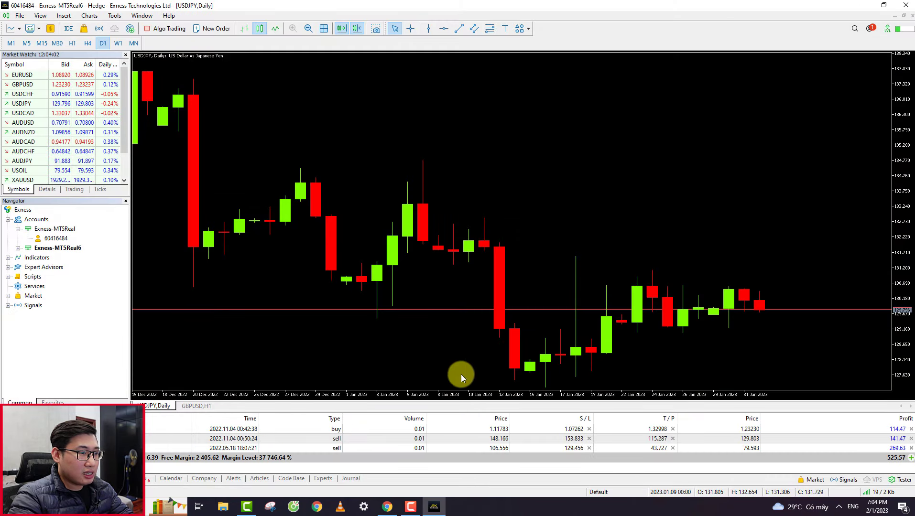
Compress the USDJPY Daily chart's time axis to its widest view of price history.
{"action": "left_click_drag", "start_coordinate": [478, 395], "coordinate": [834, 394]}
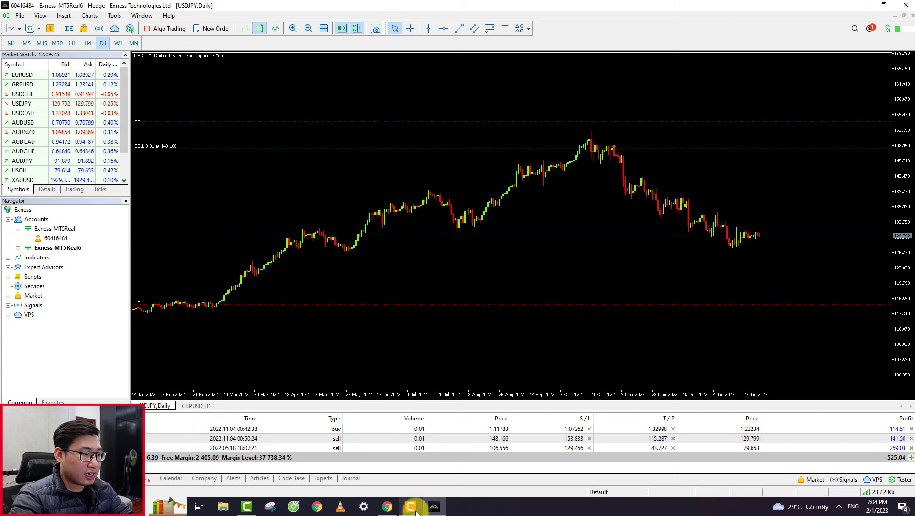
{"action": "mouse_move", "coordinate": [411, 511]}
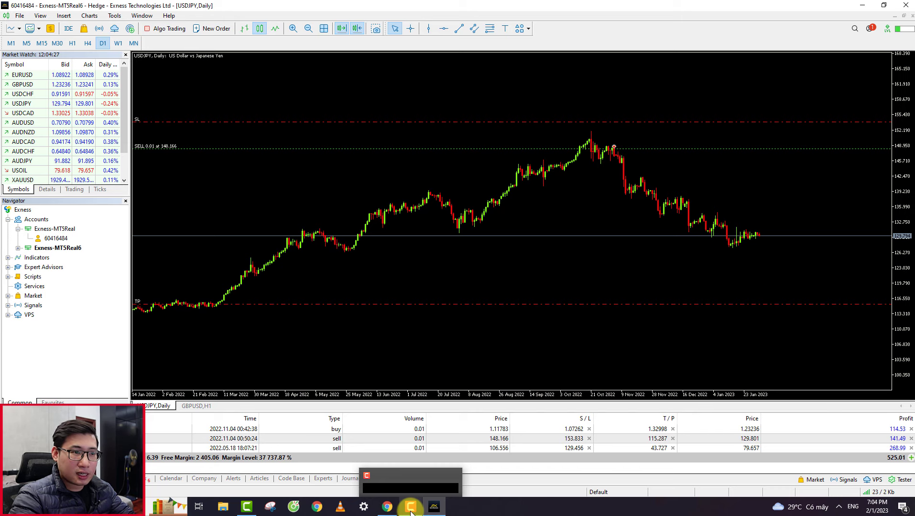
Switch the WebTerminal to the THỰC real account (0.00 USD) and open the Nạp tiền deposit page.
{"action": "left_click", "coordinate": [388, 507]}
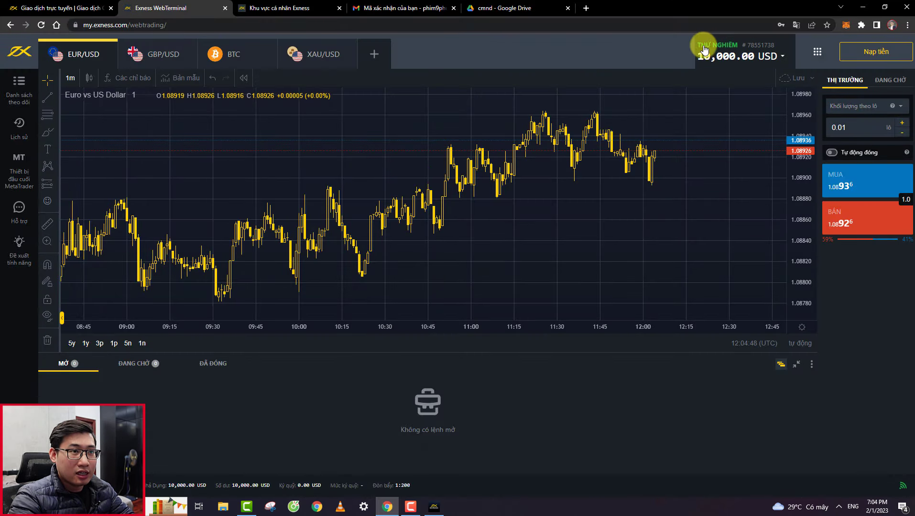
{"action": "left_click", "coordinate": [743, 56]}
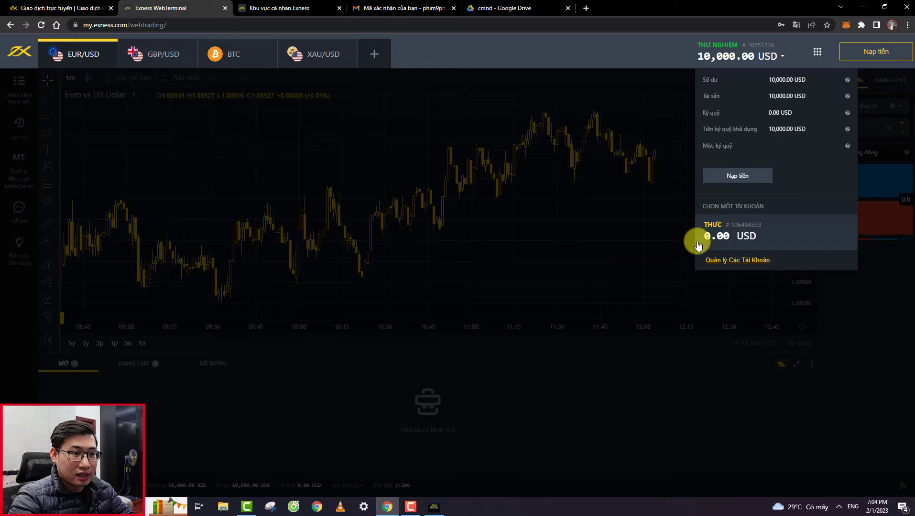
{"action": "left_click", "coordinate": [730, 234]}
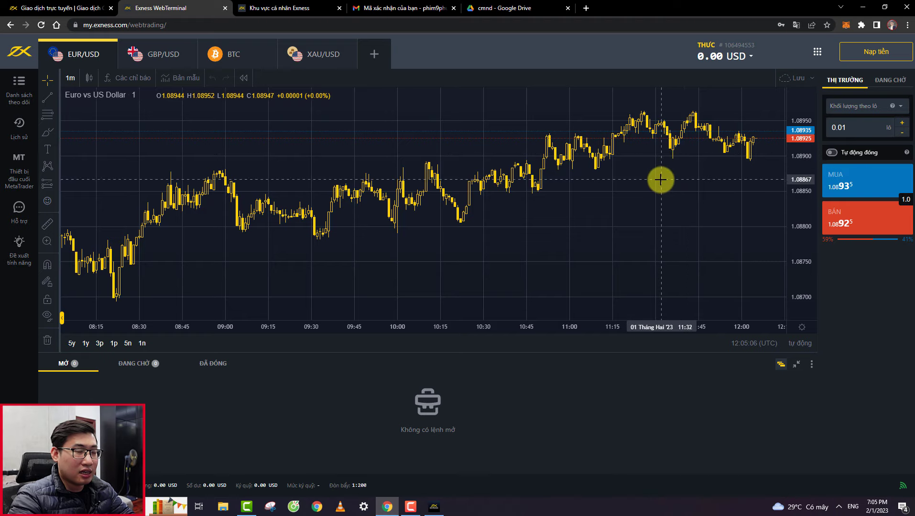
{"action": "left_click_drag", "start_coordinate": [591, 159], "coordinate": [551, 159]}
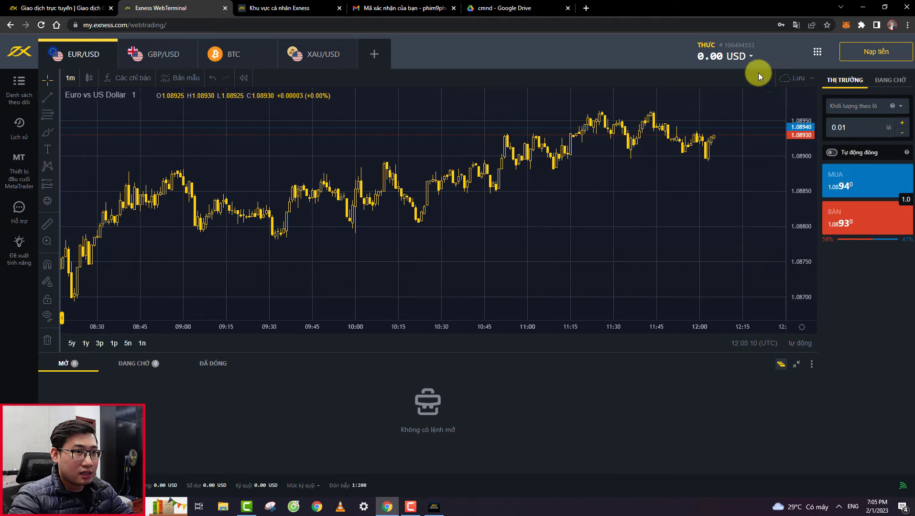
{"action": "left_click", "coordinate": [877, 53]}
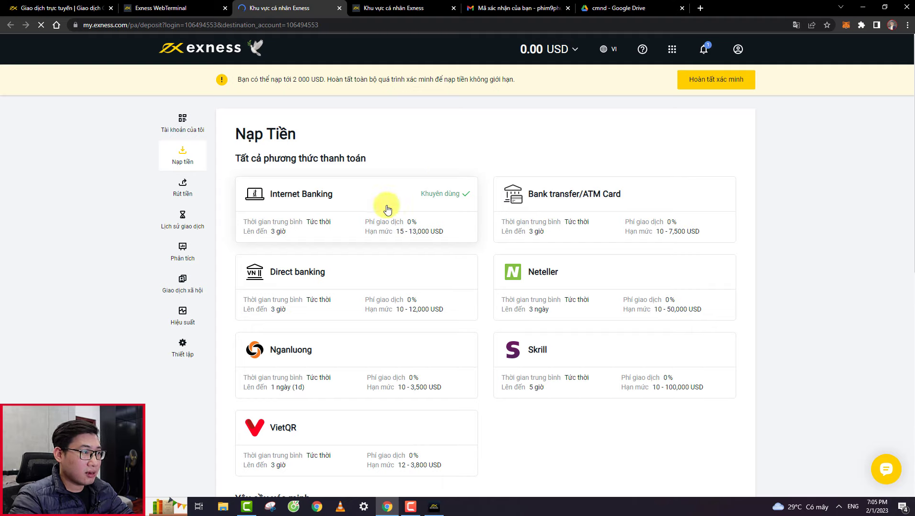
Pick Internet Banking and select the real MT5 account as the deposit destination.
{"action": "left_click", "coordinate": [429, 204]}
{"action": "scroll", "coordinate": [435, 201], "scroll_direction": "down", "scroll_amount": 1}
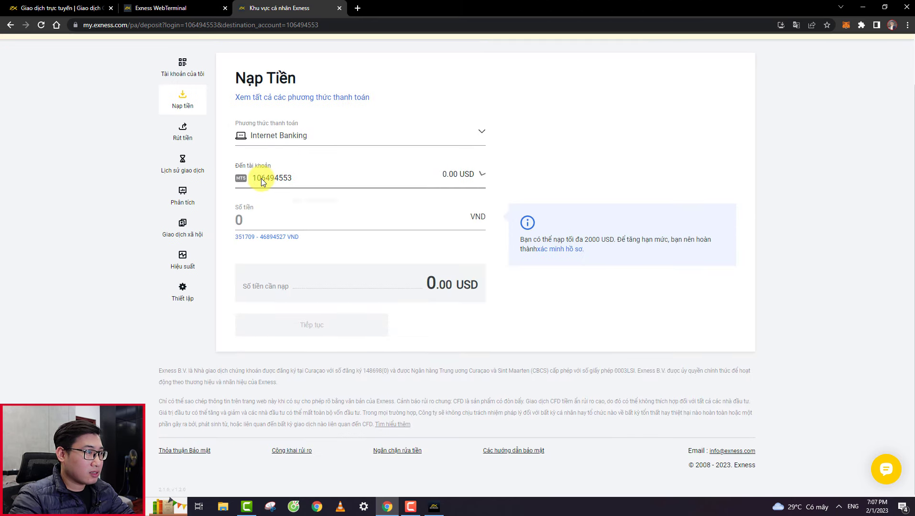
{"action": "left_click", "coordinate": [261, 178]}
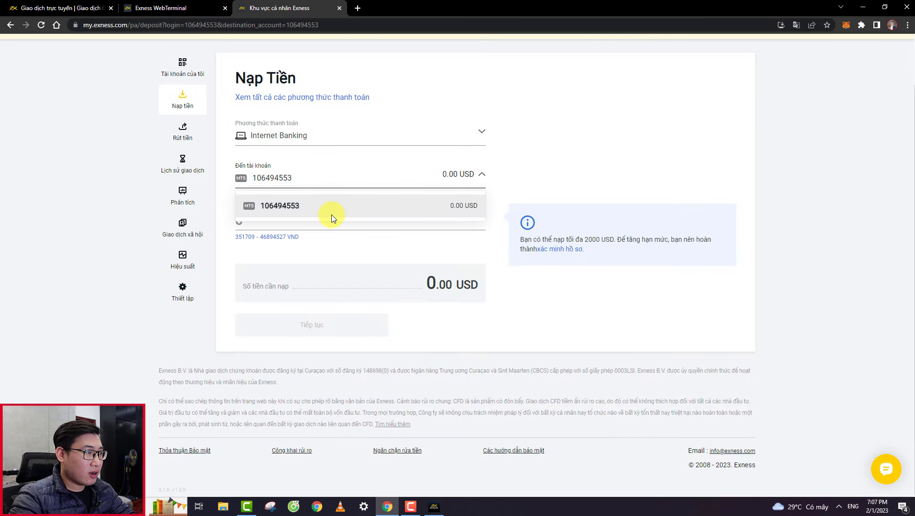
{"action": "left_click", "coordinate": [310, 204]}
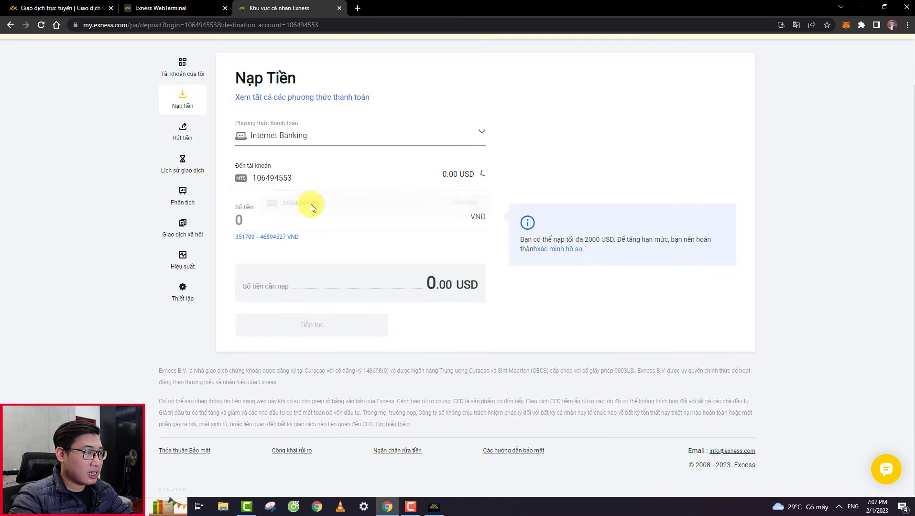
{"action": "left_click", "coordinate": [186, 68]}
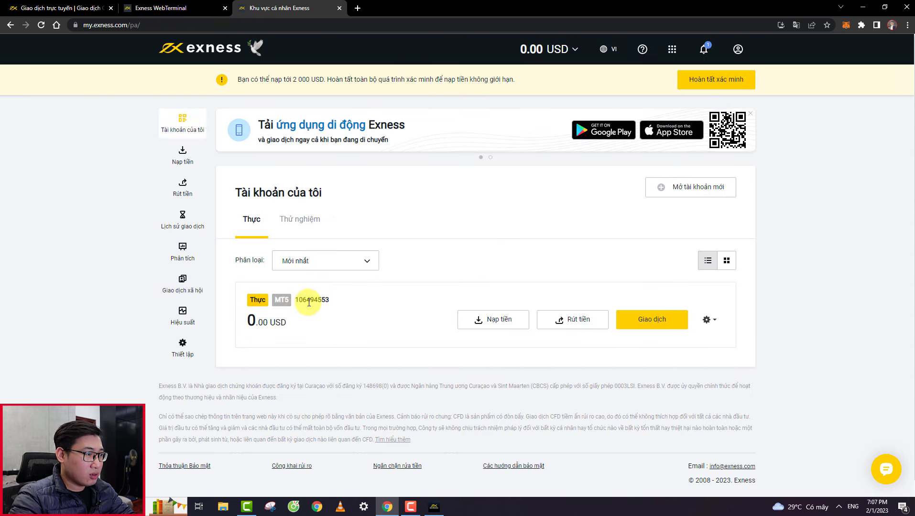
{"action": "left_click", "coordinate": [183, 155]}
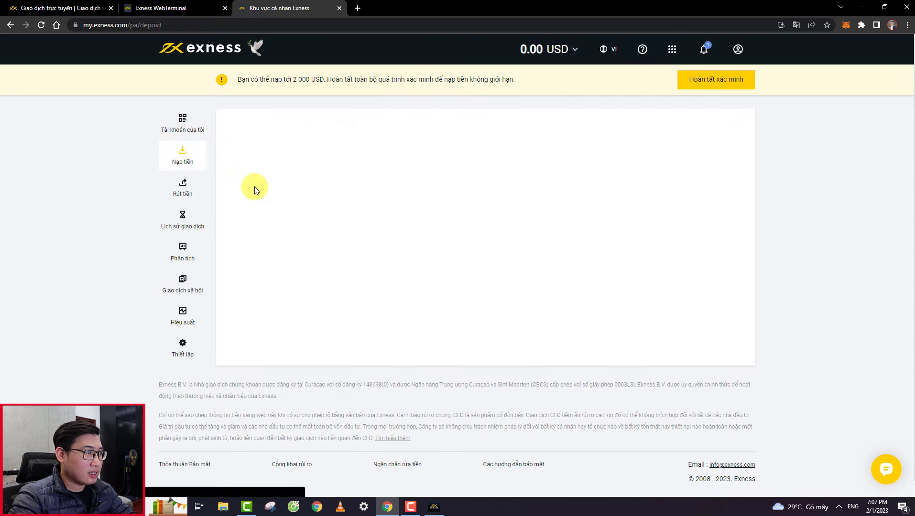
Enter a 2500000 VND Internet Banking deposit amount (106.62 USD) and continue to review.
{"action": "left_click", "coordinate": [401, 197]}
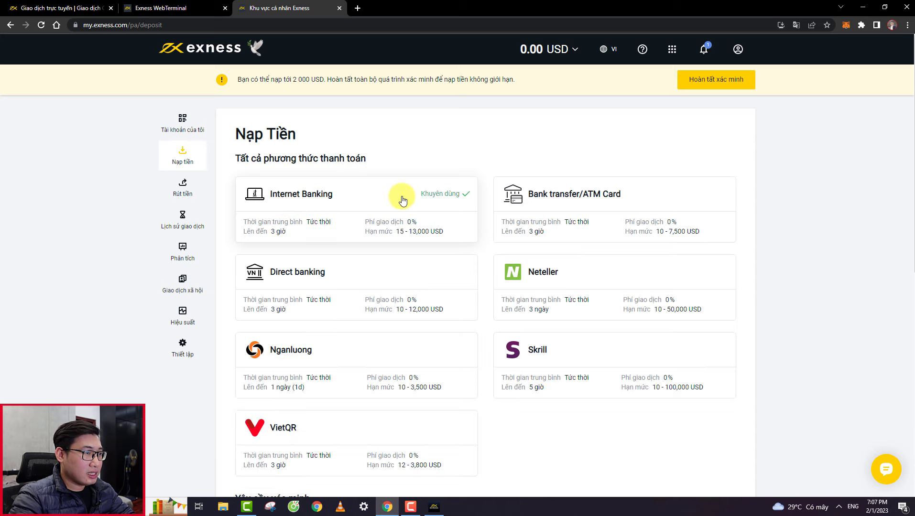
{"action": "scroll", "coordinate": [378, 200], "scroll_direction": "down", "scroll_amount": 1}
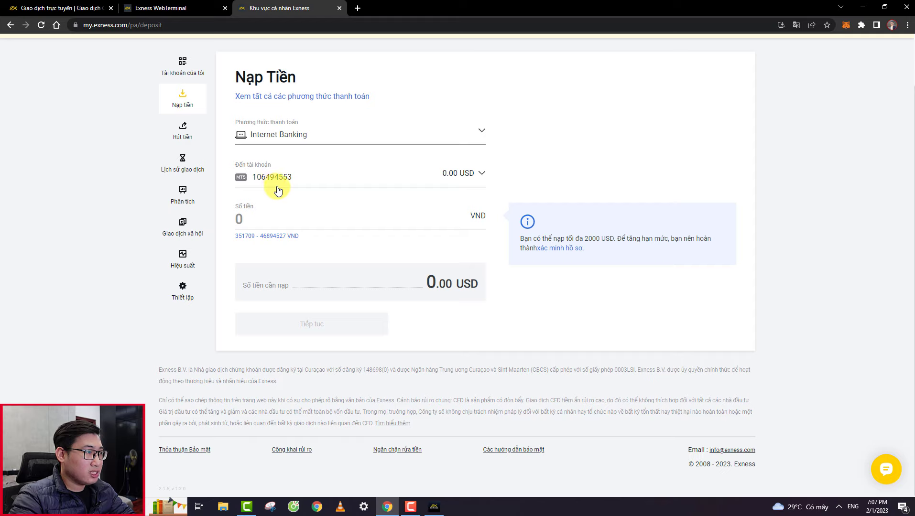
{"action": "left_click", "coordinate": [284, 220]}
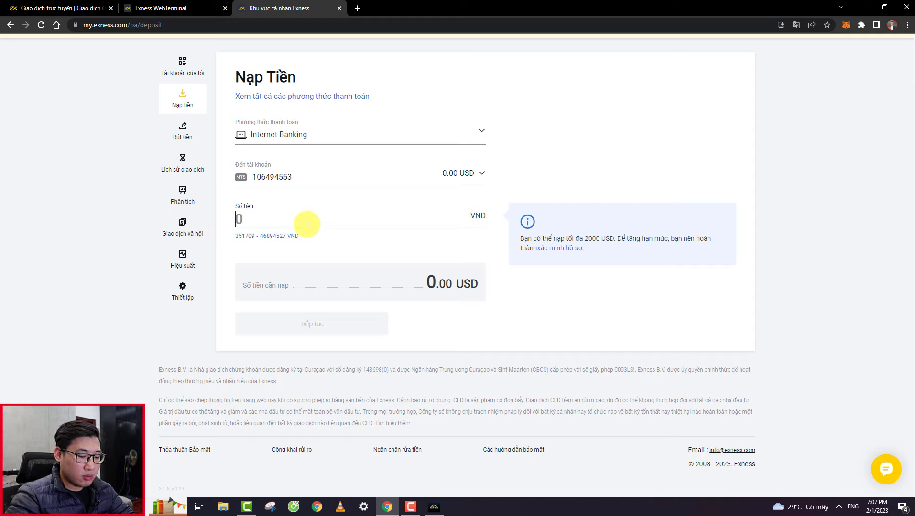
{"action": "type", "text": "2500"}
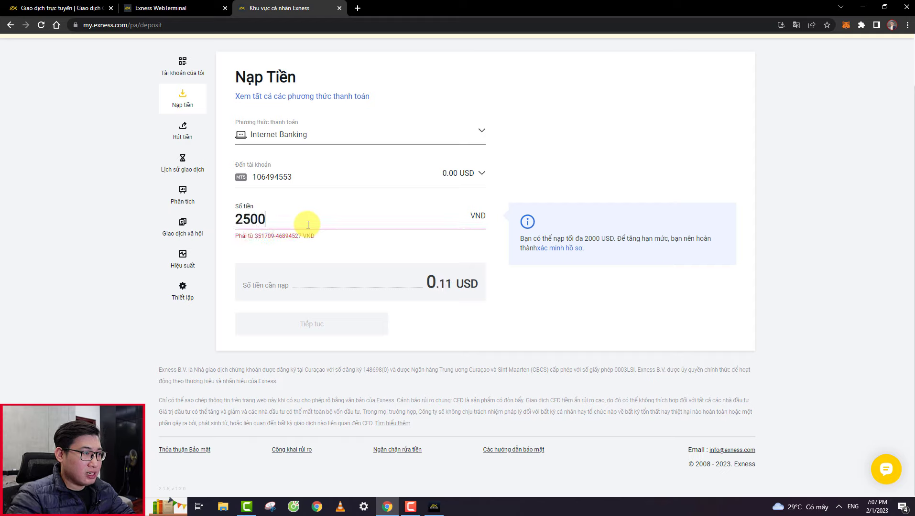
{"action": "type", "text": "000"}
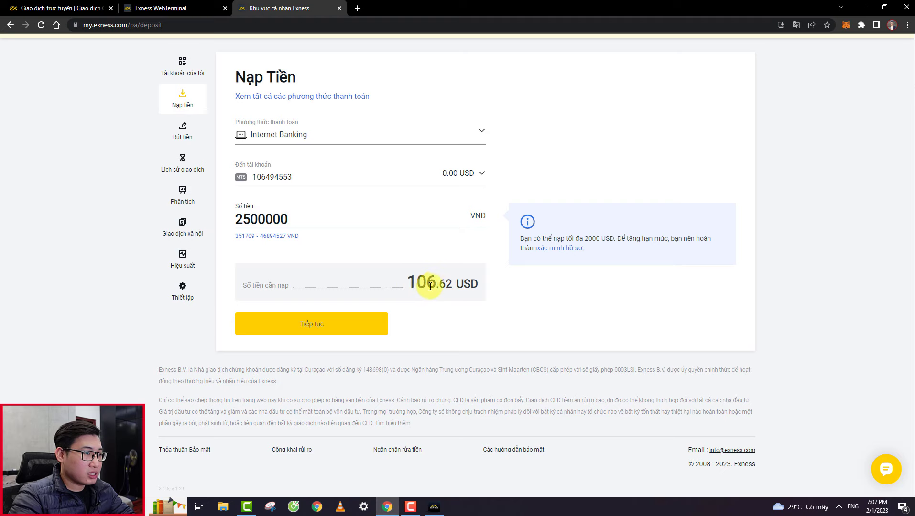
{"action": "scroll", "coordinate": [450, 239], "scroll_direction": "up", "scroll_amount": 2}
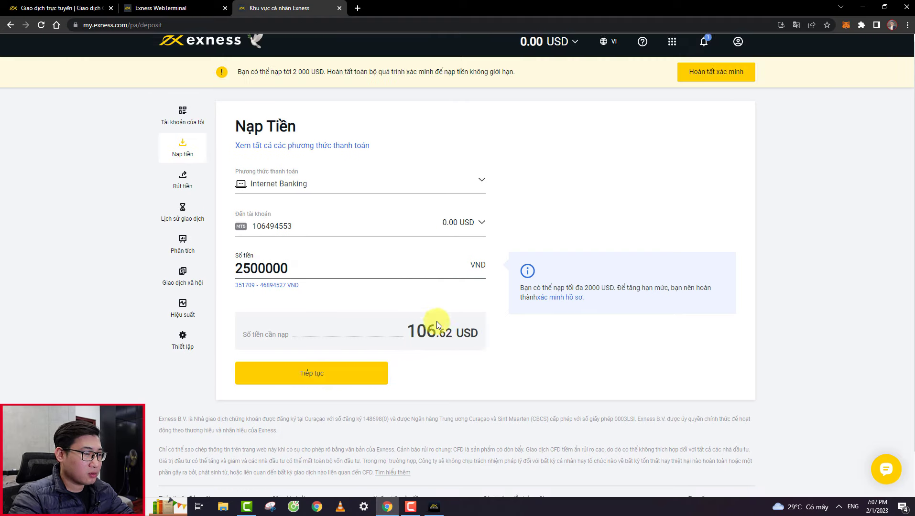
{"action": "left_click", "coordinate": [339, 388]}
Check the 2 500 000 VND to 106.62 USD no-commission summary and confirm with Xác nhận.
{"action": "scroll", "coordinate": [341, 380], "scroll_direction": "down", "scroll_amount": 2}
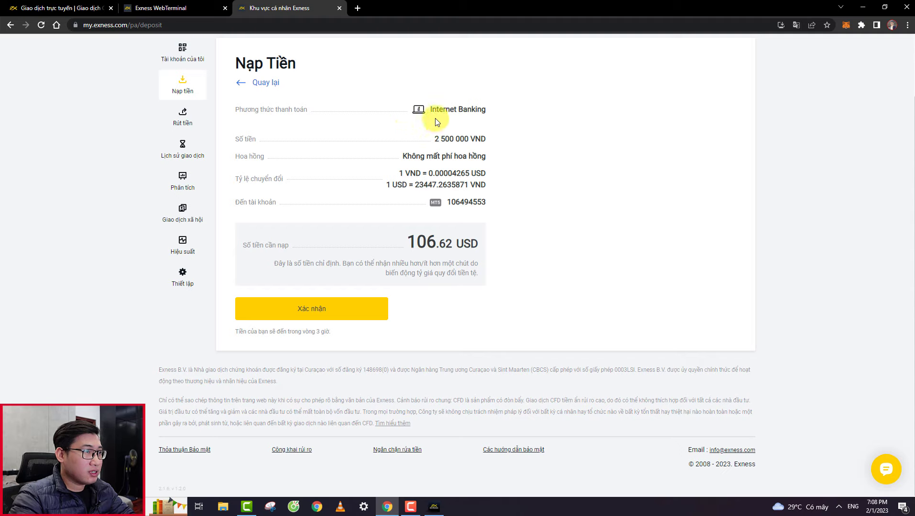
{"action": "left_click_drag", "start_coordinate": [437, 108], "coordinate": [507, 109]}
{"action": "left_click", "coordinate": [507, 109]}
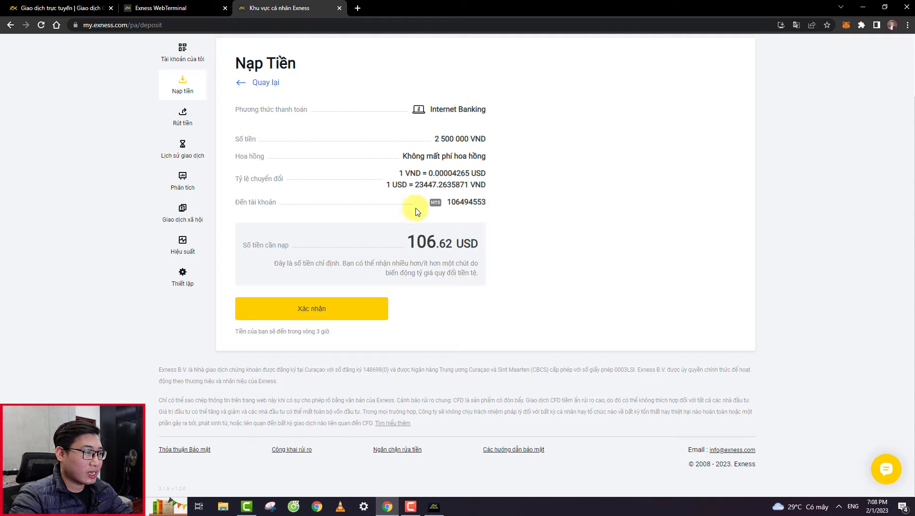
{"action": "left_click", "coordinate": [312, 313]}
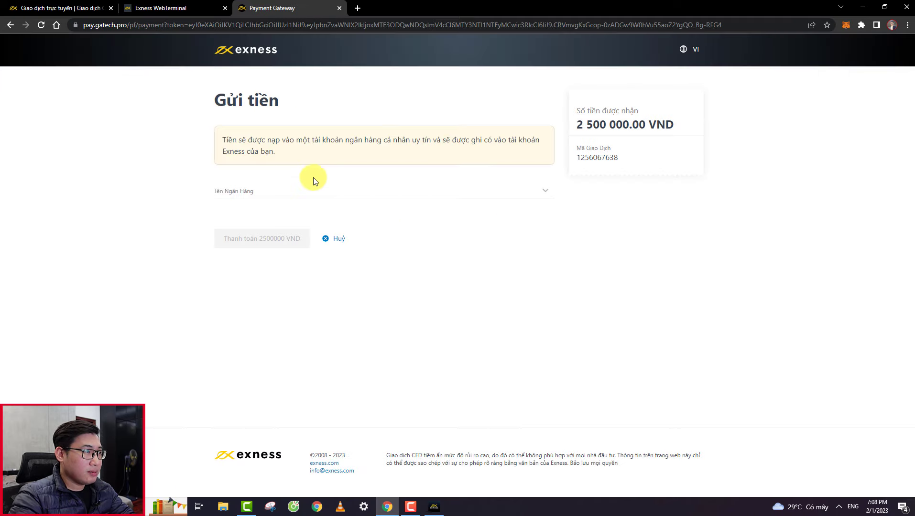
Select Techcombank (VietQR) from the Tên Ngân Hàng bank list.
{"action": "left_click", "coordinate": [251, 190]}
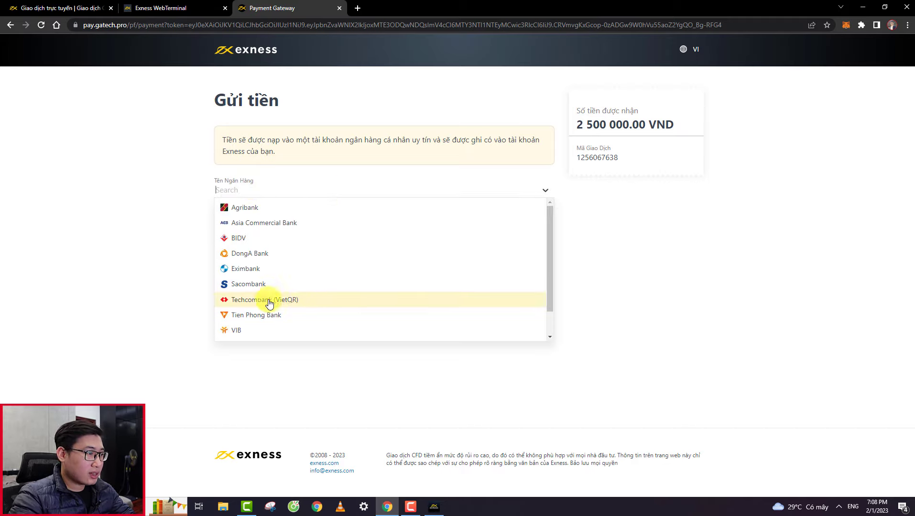
{"action": "left_click", "coordinate": [236, 301]}
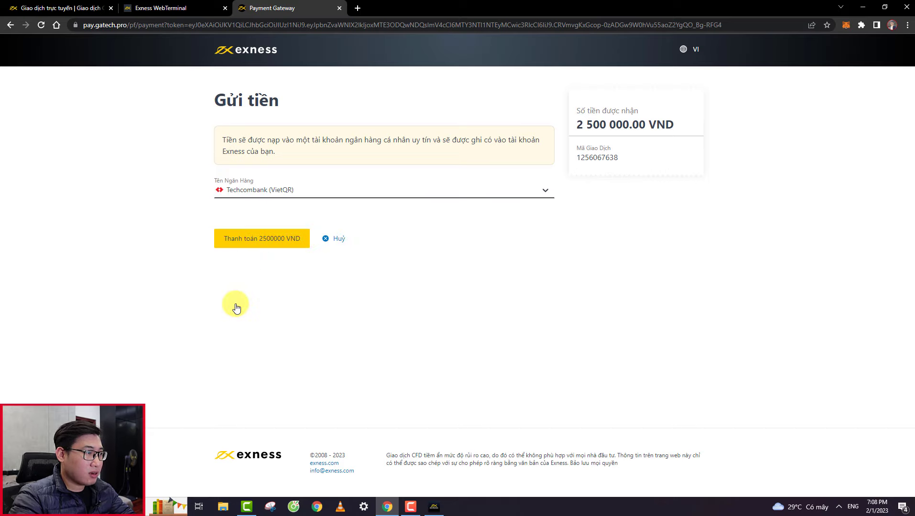
Pay 2500000 VND by Techcombank QR and confirm until 'GIAO DỊCH THÀNH CÔNG' appears.
{"action": "left_click", "coordinate": [258, 243]}
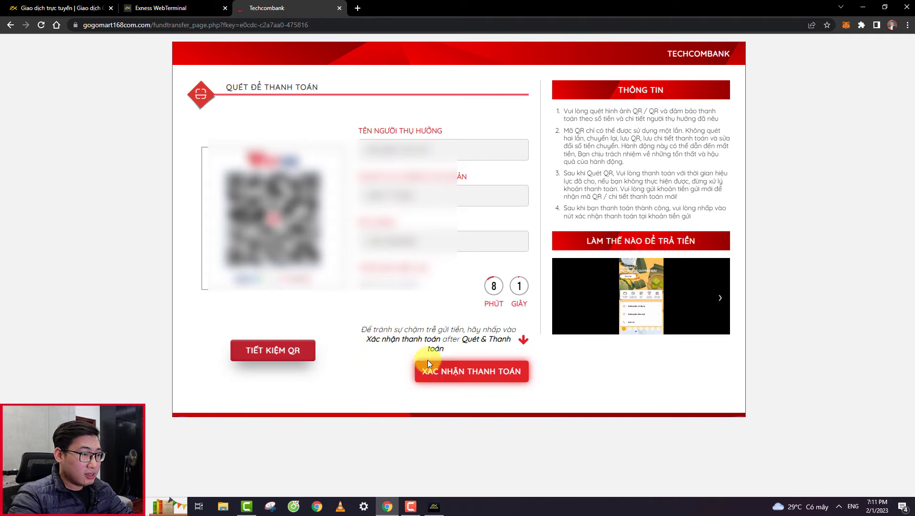
{"action": "left_click", "coordinate": [471, 374]}
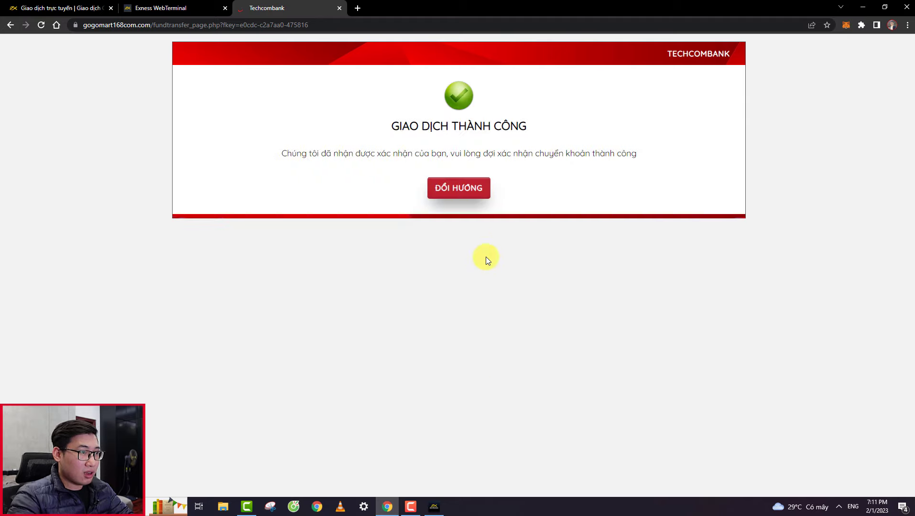
{"action": "left_click_drag", "start_coordinate": [378, 128], "coordinate": [525, 136]}
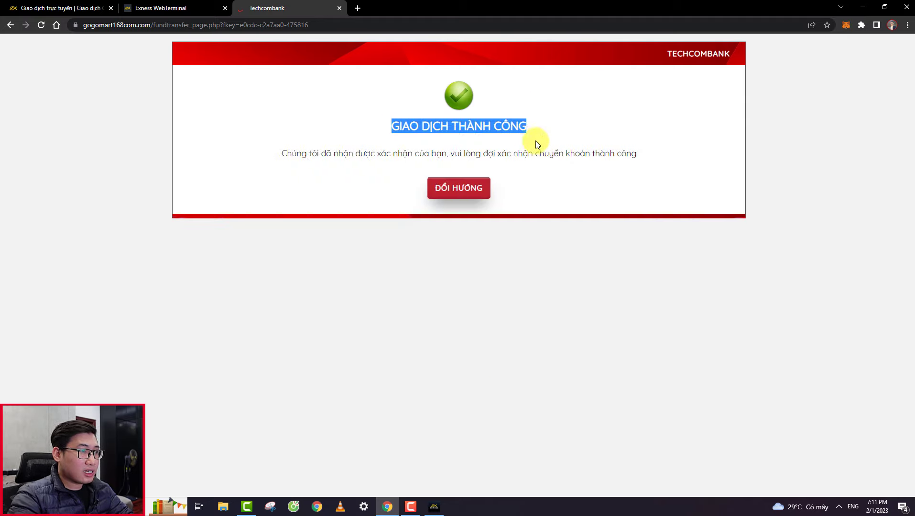
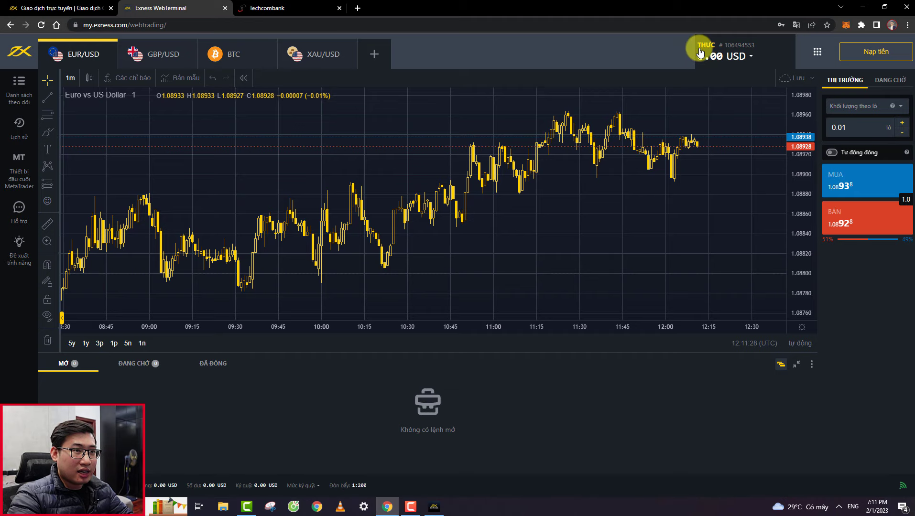
View the THỬ NGHIỆM demo account's 10,000 USD, switch back to THỰC, and open Nạp tiền.
{"action": "left_click", "coordinate": [727, 57]}
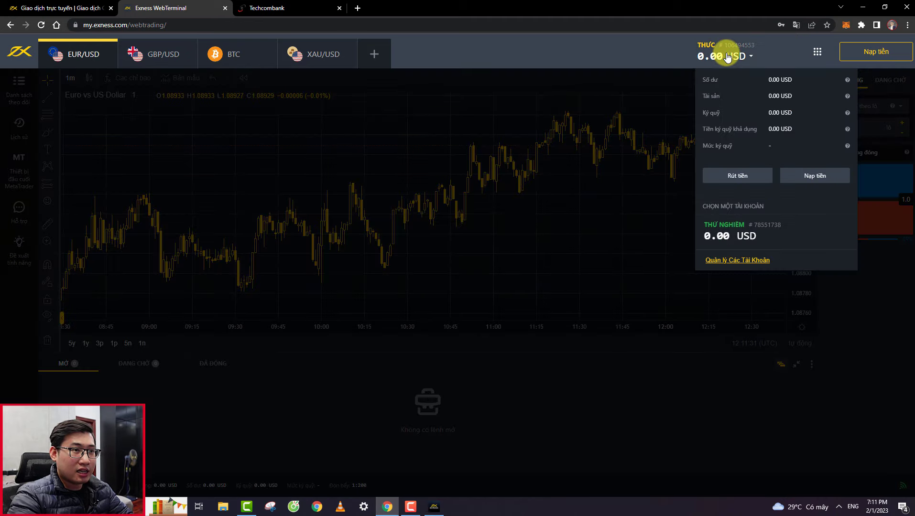
{"action": "left_click", "coordinate": [741, 229]}
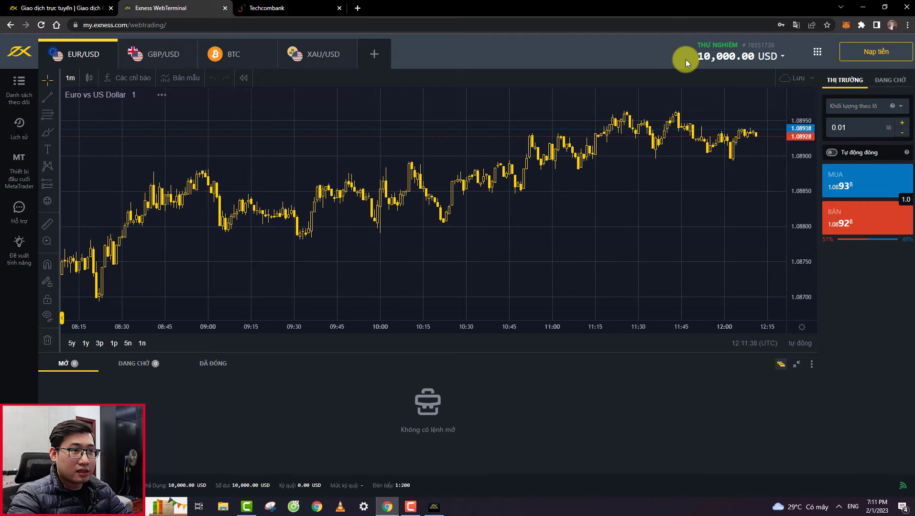
{"action": "left_click", "coordinate": [729, 57]}
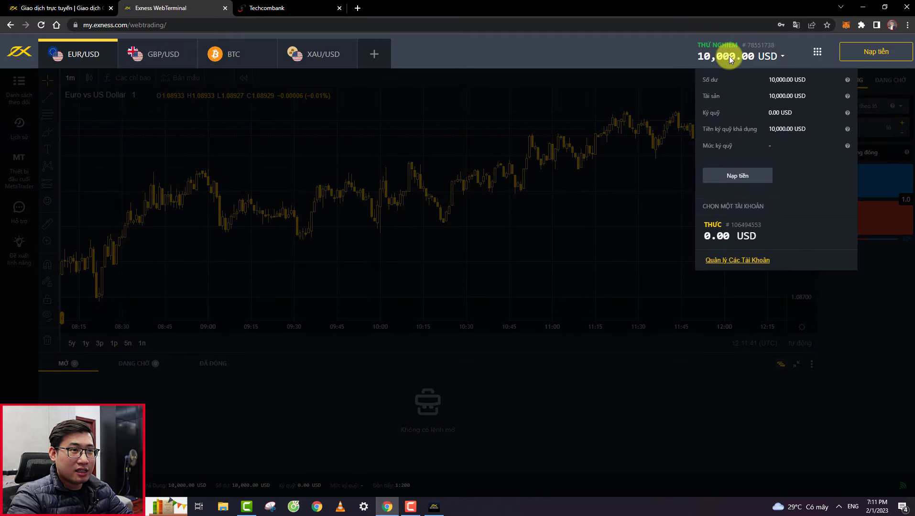
{"action": "left_click", "coordinate": [723, 237]}
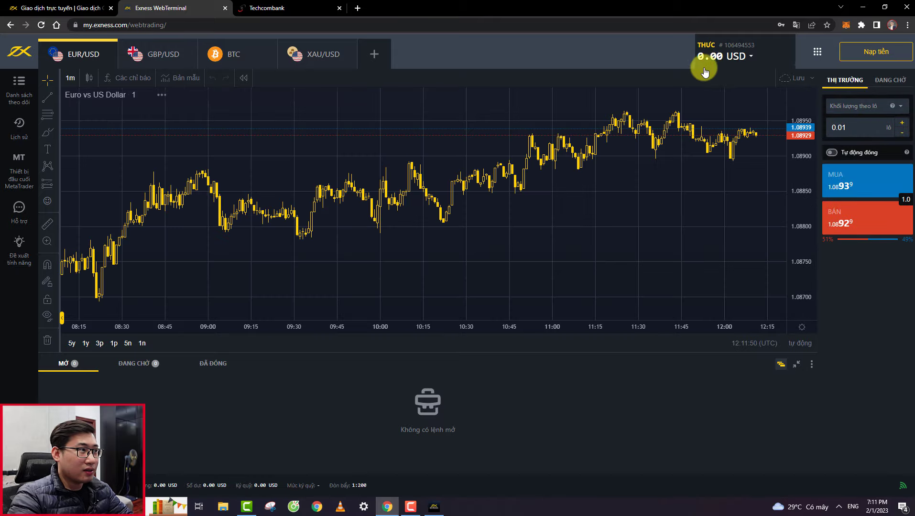
{"action": "left_click", "coordinate": [870, 53]}
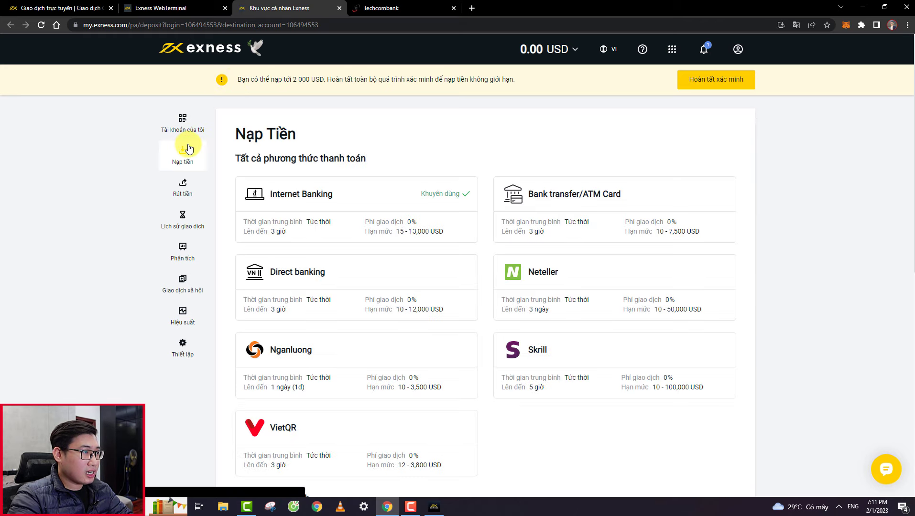
Open Tài khoản của tôi and highlight the real MT5 account's 0.00 USD balance.
{"action": "left_click", "coordinate": [188, 125]}
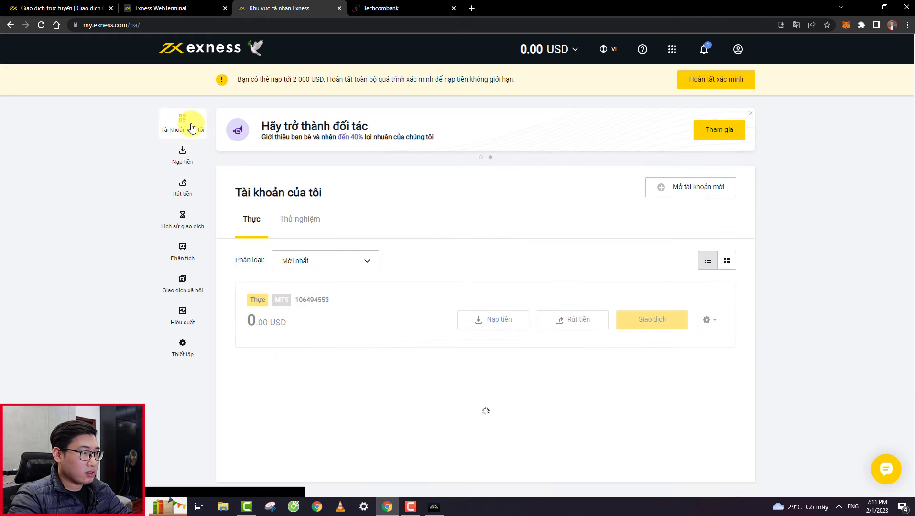
{"action": "scroll", "coordinate": [333, 304], "scroll_direction": "down", "scroll_amount": 1}
{"action": "double_click", "coordinate": [253, 304]}
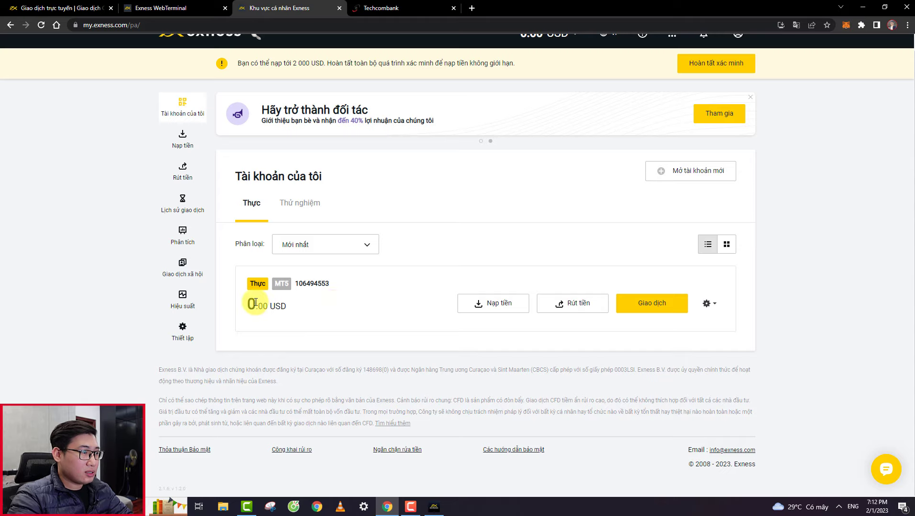
{"action": "left_click", "coordinate": [316, 306]}
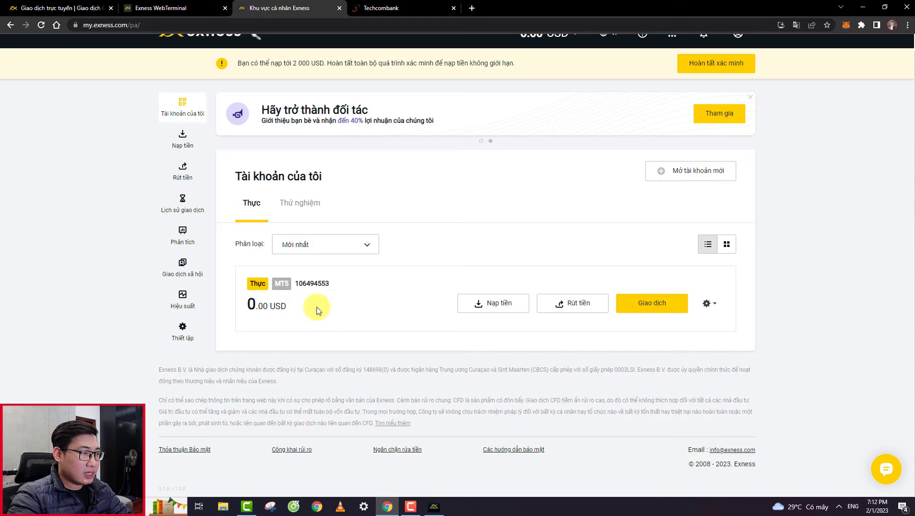
{"action": "scroll", "coordinate": [287, 96], "scroll_direction": "up", "scroll_amount": 1}
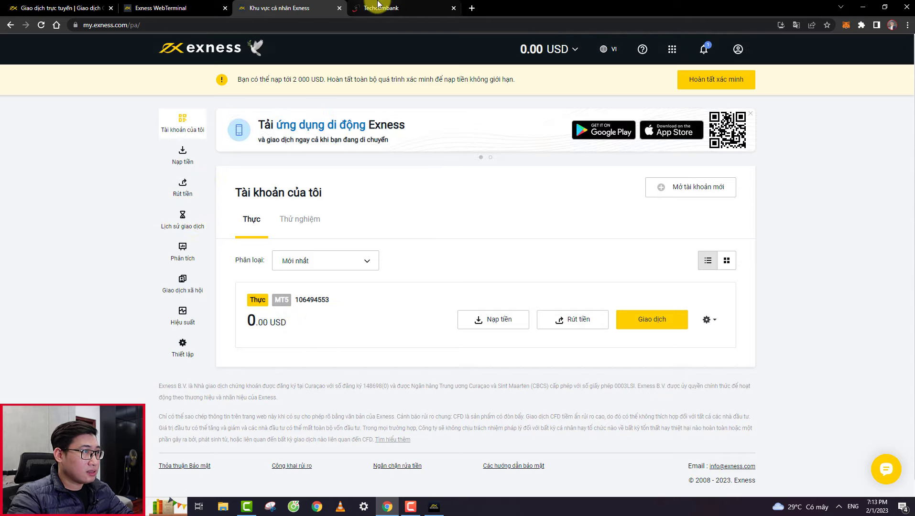
Highlight Techcombank's GIAO DỊCH THÀNH CÔNG confirmation, then return to the Khu vực cá nhân Exness tab.
{"action": "left_click", "coordinate": [373, 7]}
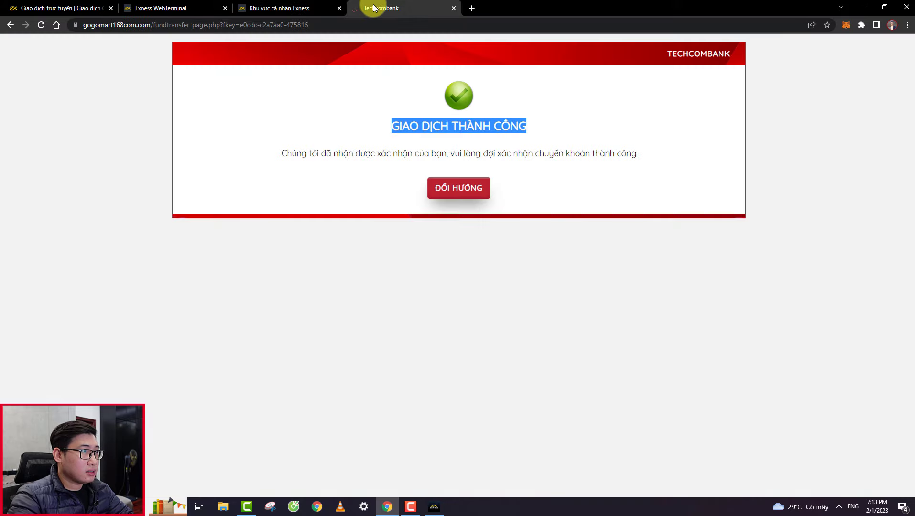
{"action": "left_click", "coordinate": [417, 123]}
{"action": "left_click_drag", "start_coordinate": [357, 119], "coordinate": [618, 133]}
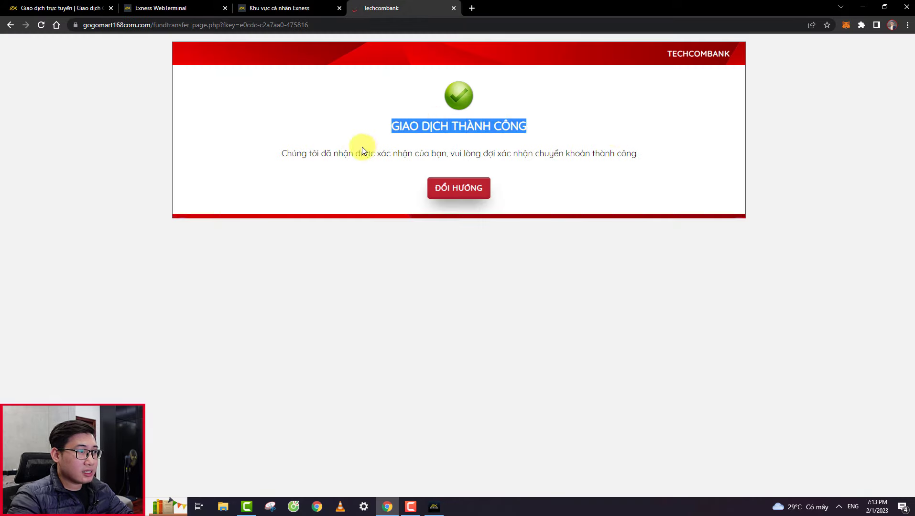
{"action": "left_click", "coordinate": [278, 6]}
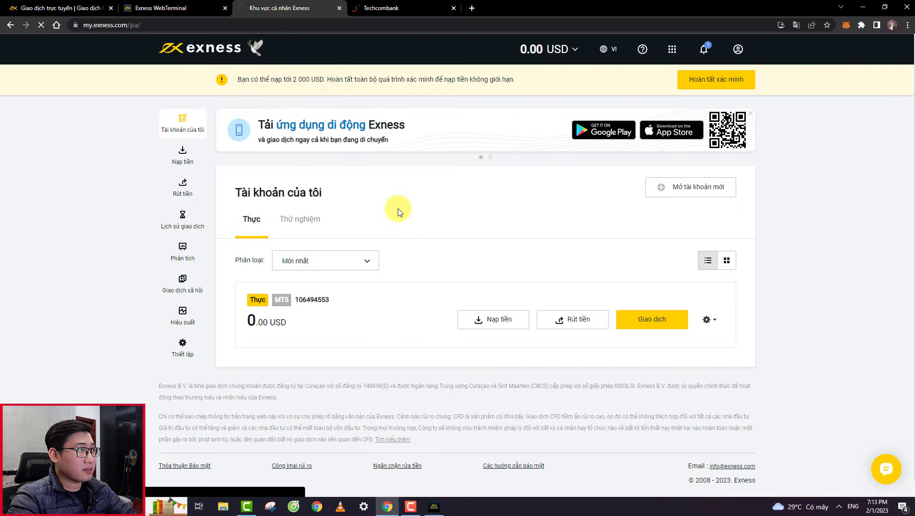
Reload the Personal Area and the WebTerminal with F5 to refresh the 0.00 USD balance.
{"action": "key", "text": "F5"}
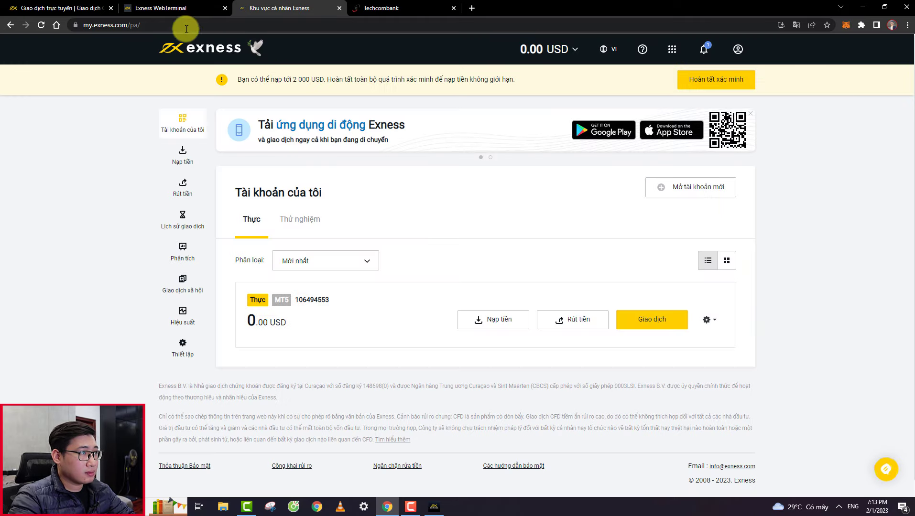
{"action": "left_click", "coordinate": [186, 9]}
{"action": "key", "text": "F5"}
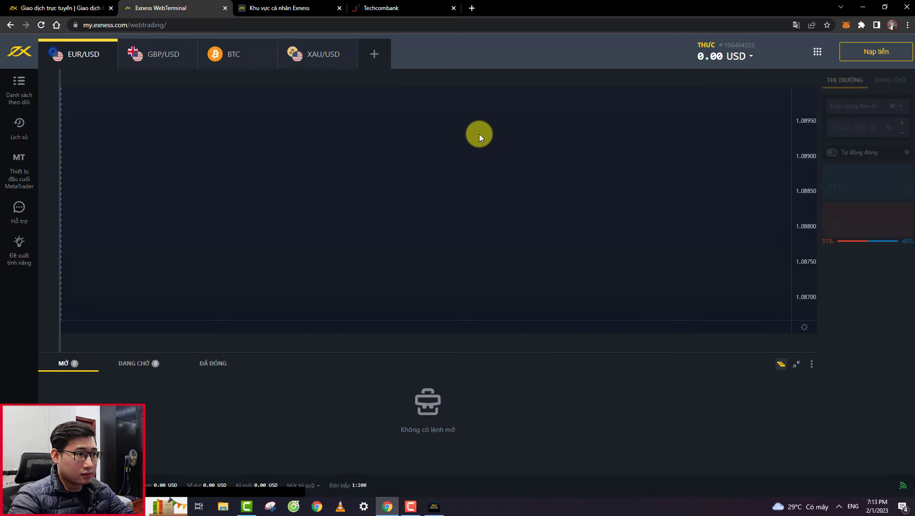
Pan the EUR/USD chart past the latest candle as the balance updates to 106.62 USD.
{"action": "left_click_drag", "start_coordinate": [537, 194], "coordinate": [456, 210]}
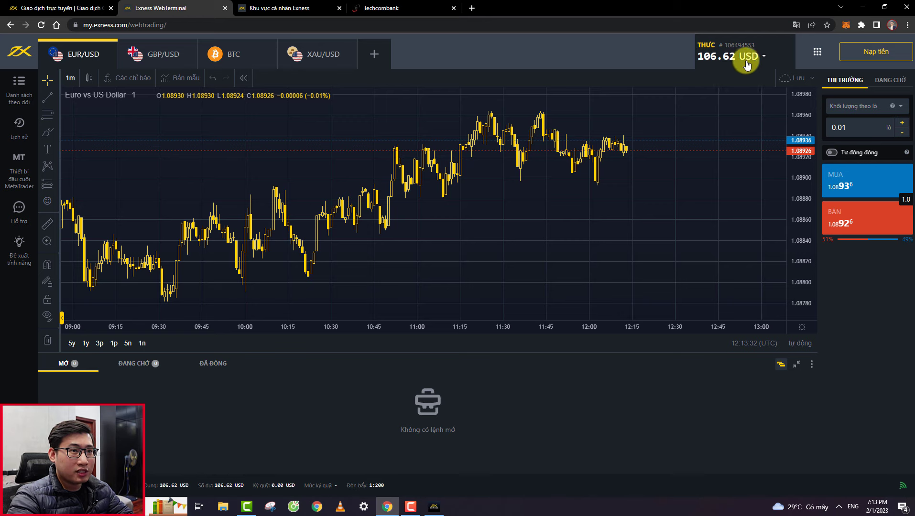
Refresh the Personal Area, highlight the 106.62 USD real balance, and return to the terminal.
{"action": "left_click", "coordinate": [297, 6]}
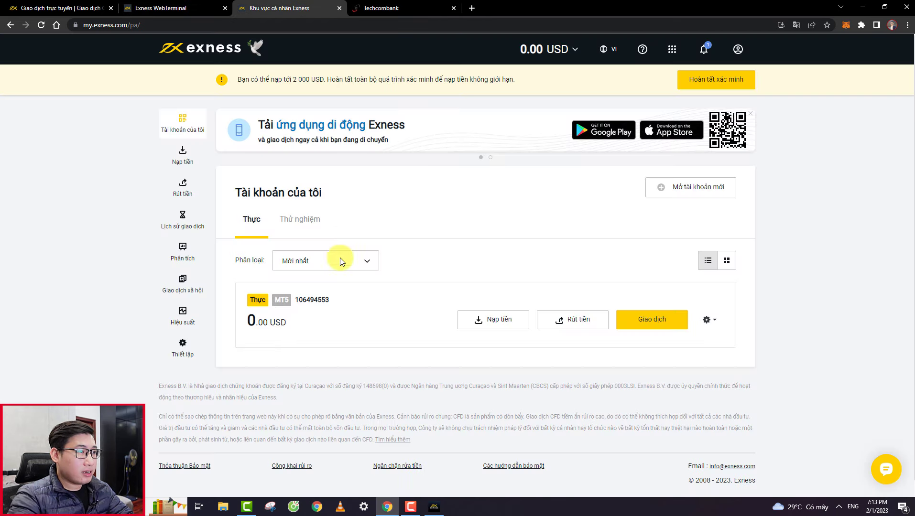
{"action": "key", "text": "F5"}
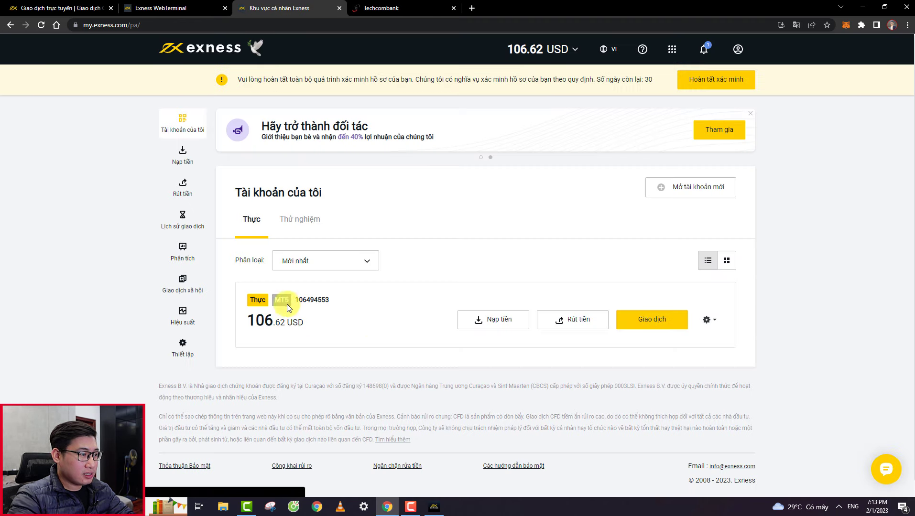
{"action": "left_click_drag", "start_coordinate": [304, 323], "coordinate": [252, 325]}
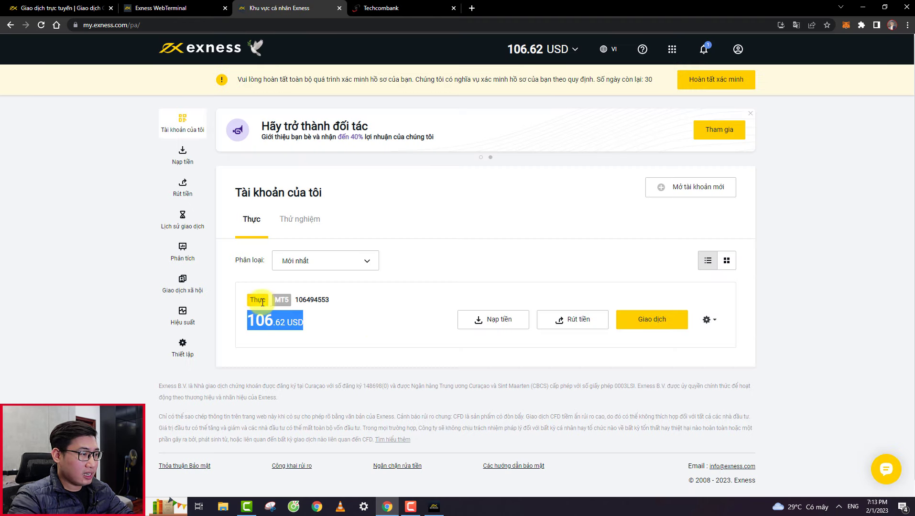
{"action": "left_click", "coordinate": [248, 328]}
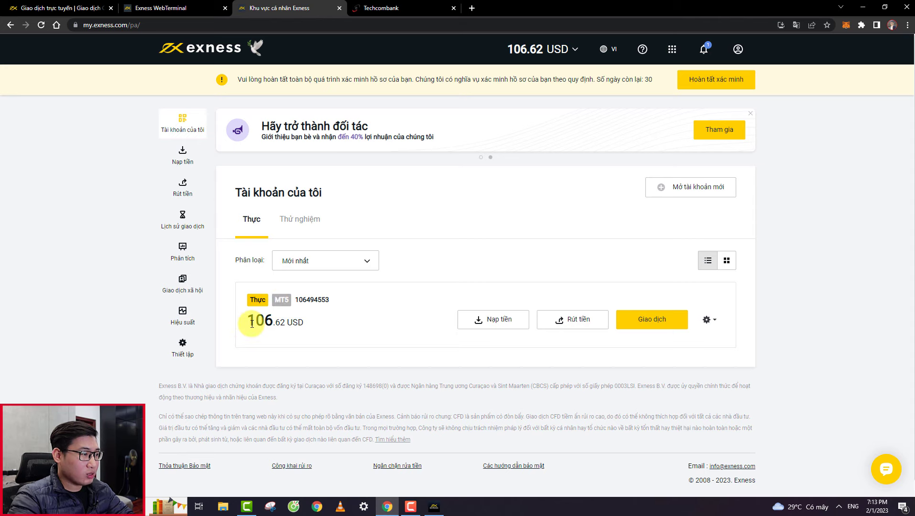
{"action": "left_click_drag", "start_coordinate": [257, 320], "coordinate": [300, 320]}
{"action": "left_click", "coordinate": [330, 326]}
{"action": "left_click", "coordinate": [199, 5]}
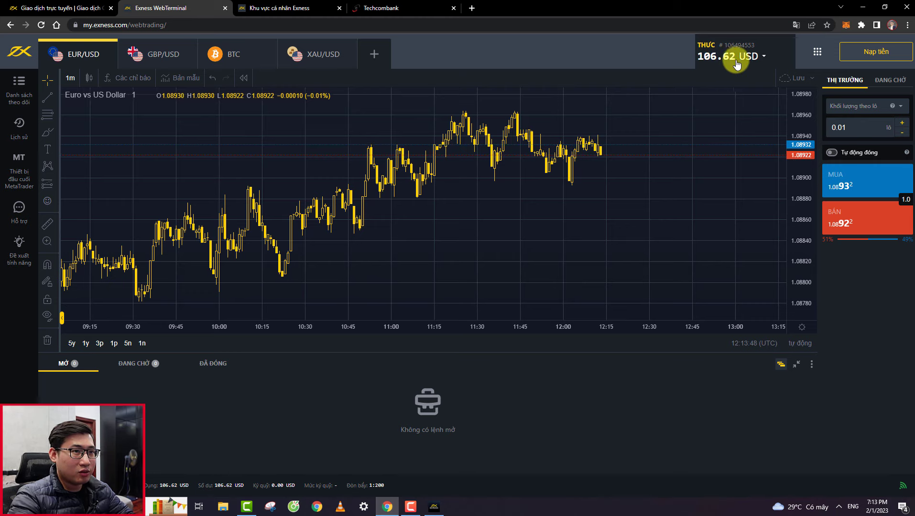
Change the EUR/USD lot-size field to 0.01.
{"action": "left_click_drag", "start_coordinate": [625, 154], "coordinate": [609, 167]}
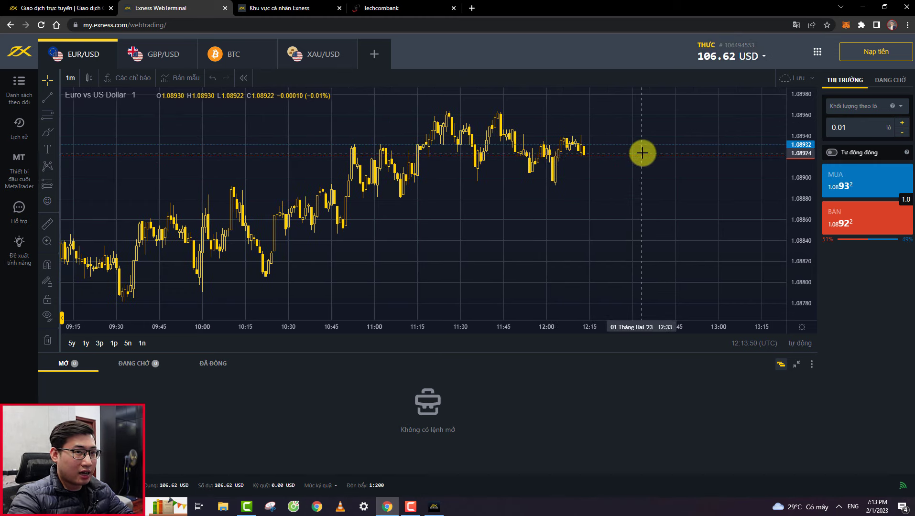
{"action": "left_click_drag", "start_coordinate": [555, 184], "coordinate": [519, 179]}
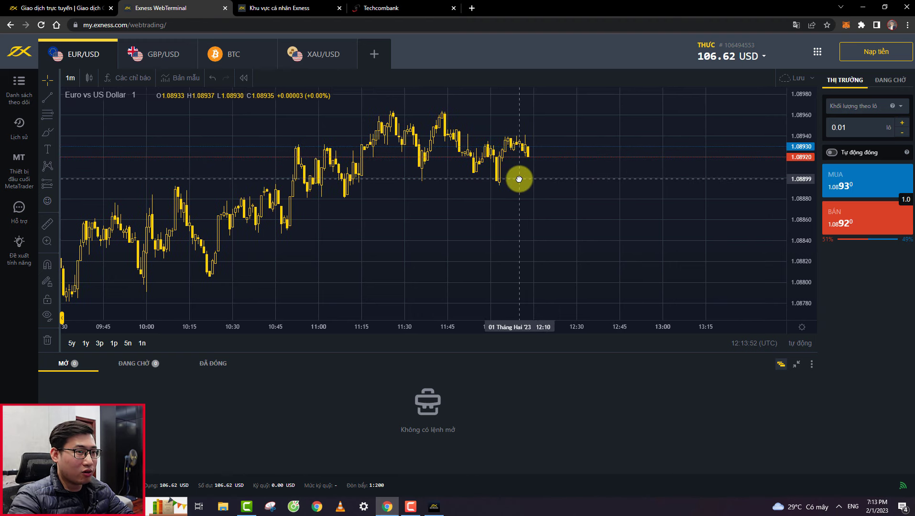
{"action": "left_click_drag", "start_coordinate": [590, 173], "coordinate": [537, 172]}
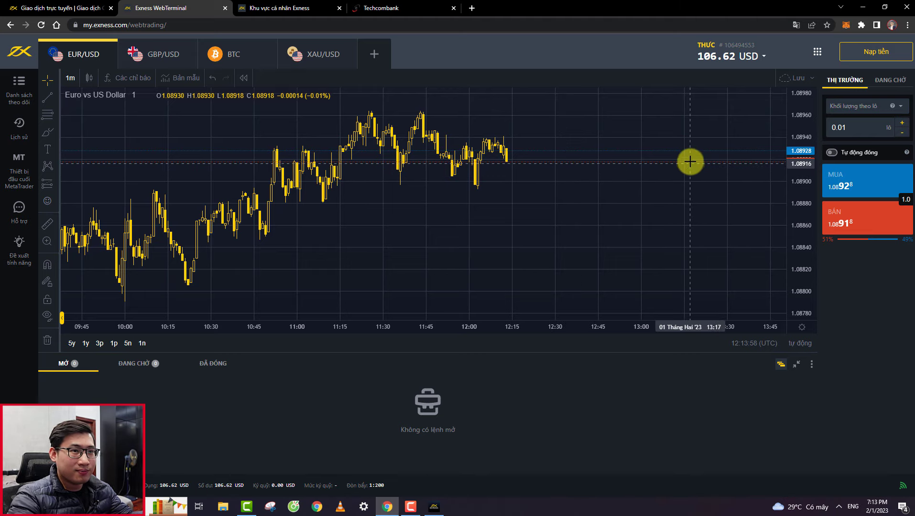
{"action": "left_click", "coordinate": [859, 130]}
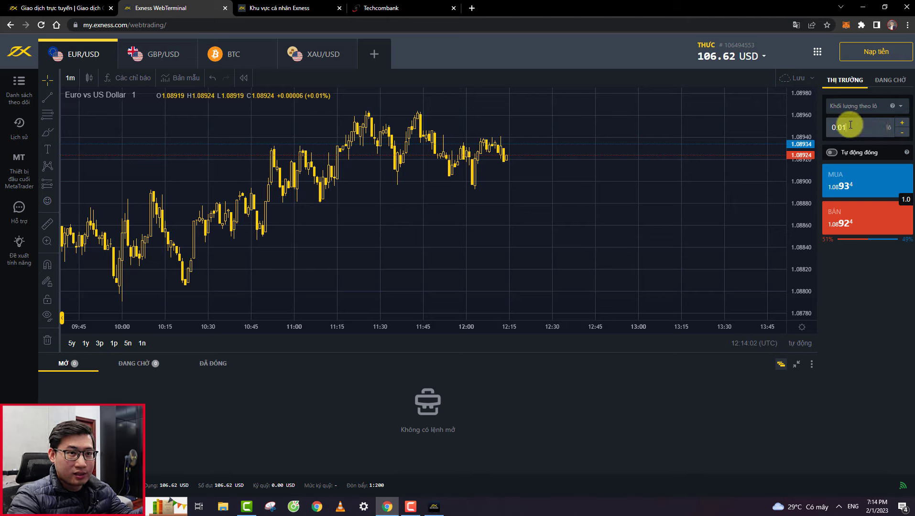
{"action": "key", "text": "BackSpace"}
{"action": "key", "text": "BackSpace"}
{"action": "key", "text": "BackSpace"}
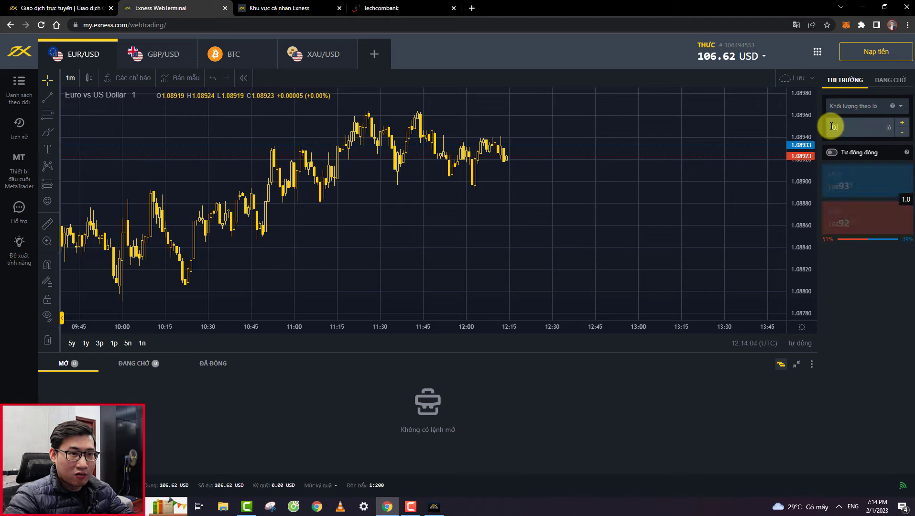
{"action": "type", "text": ".01"}
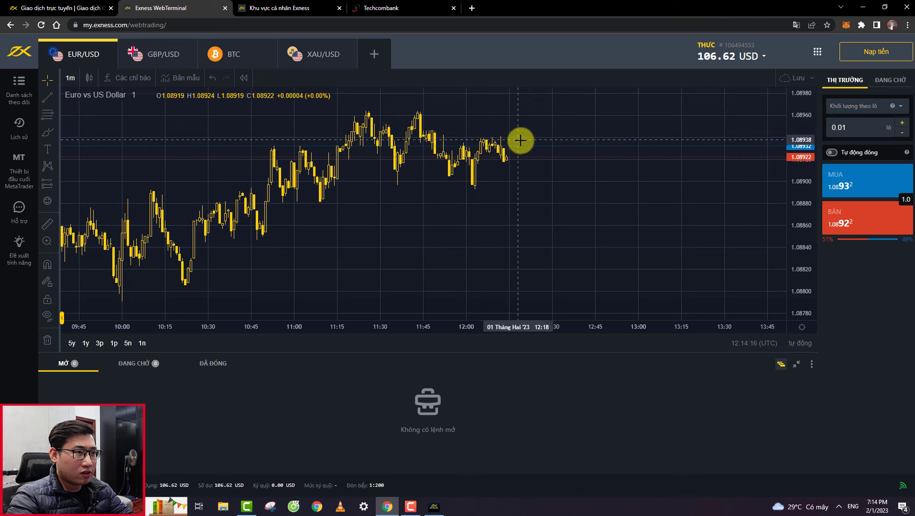
{"action": "mouse_move", "coordinate": [858, 179]}
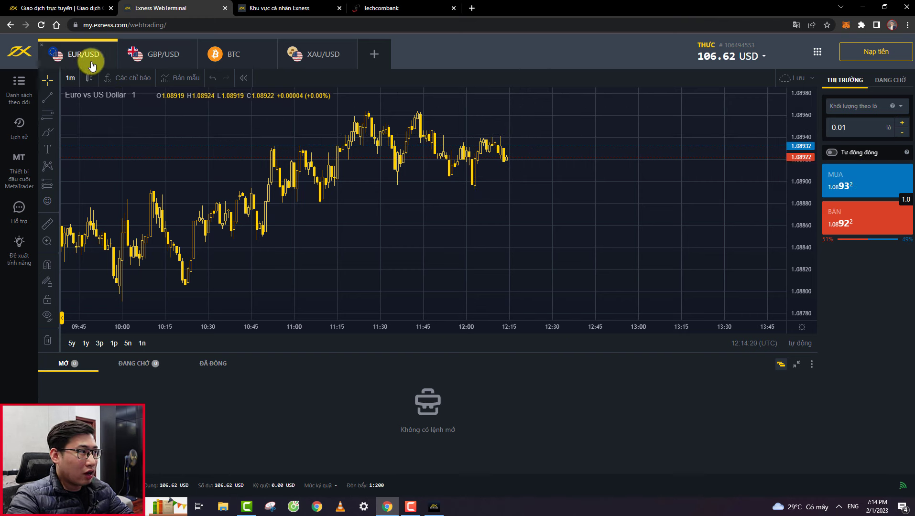
Buy 0.01 lot of EUR/USD and zoom the chart's time axis in on recent hours.
{"action": "left_click", "coordinate": [861, 187]}
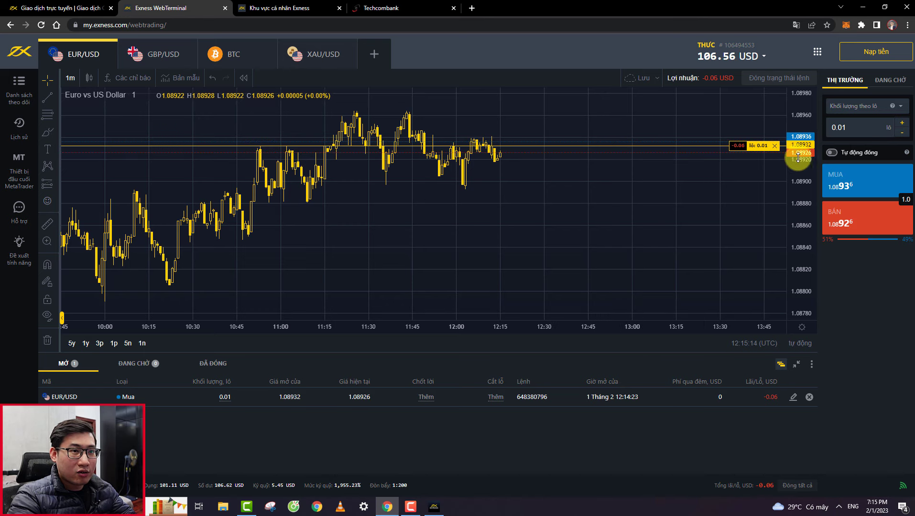
{"action": "left_click_drag", "start_coordinate": [696, 183], "coordinate": [654, 183]}
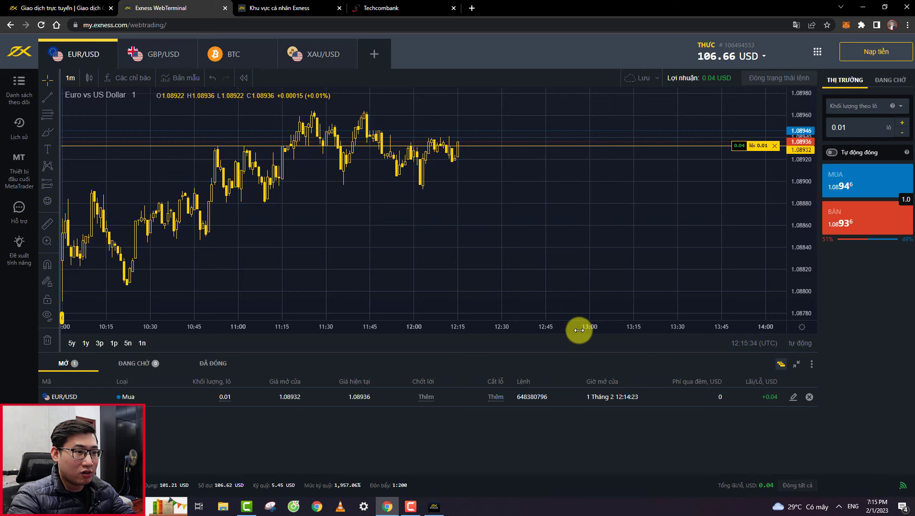
{"action": "left_click_drag", "start_coordinate": [578, 331], "coordinate": [597, 327]}
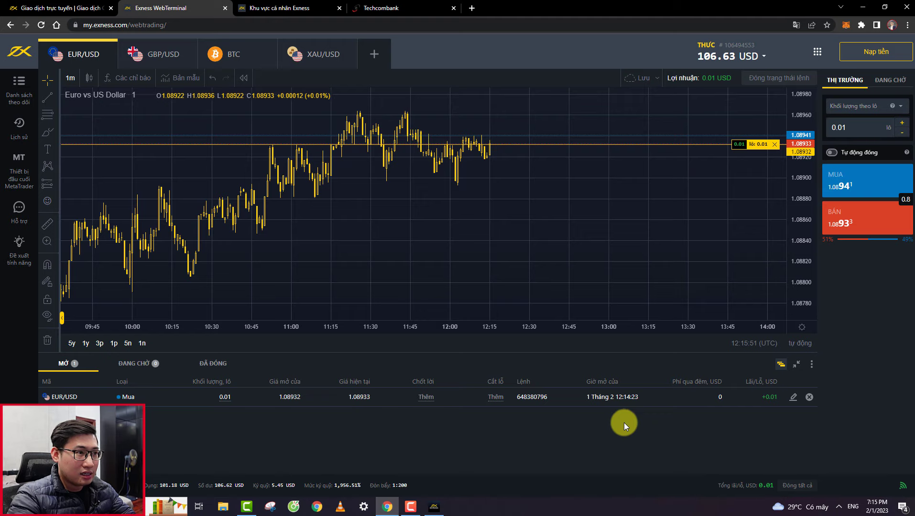
{"action": "left_click_drag", "start_coordinate": [699, 327], "coordinate": [549, 256]}
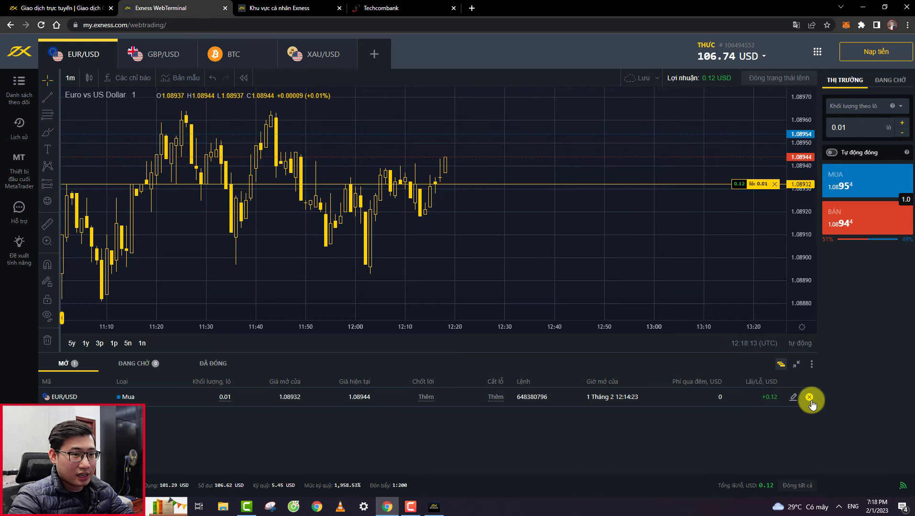
Close the EUR/USD buy position and change the lot size from 0.01 to 0.1.
{"action": "left_click", "coordinate": [809, 397]}
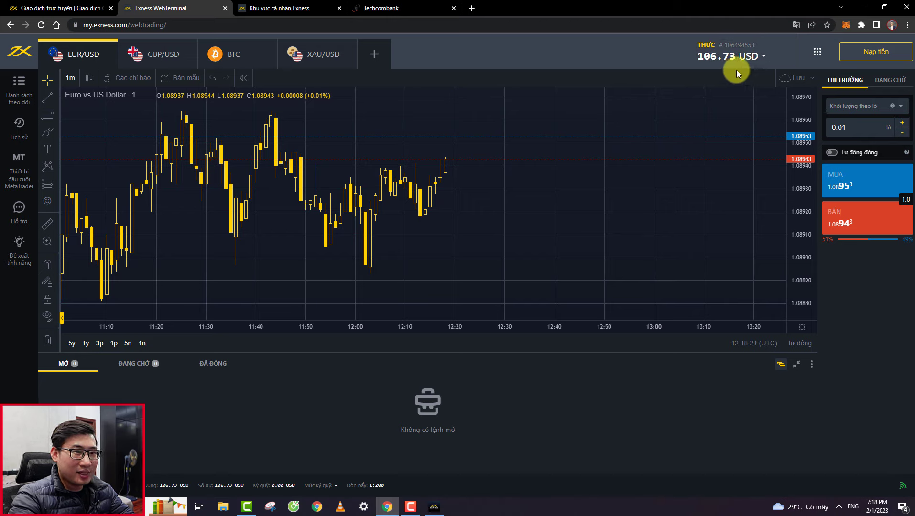
{"action": "left_click", "coordinate": [858, 129]}
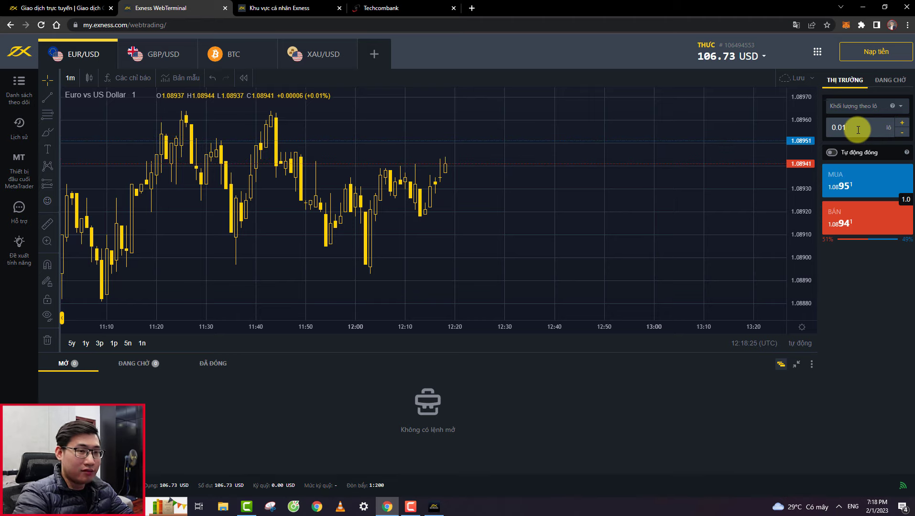
{"action": "key", "text": "BackSpace"}
{"action": "key", "text": "BackSpace"}
{"action": "type", "text": "1"}
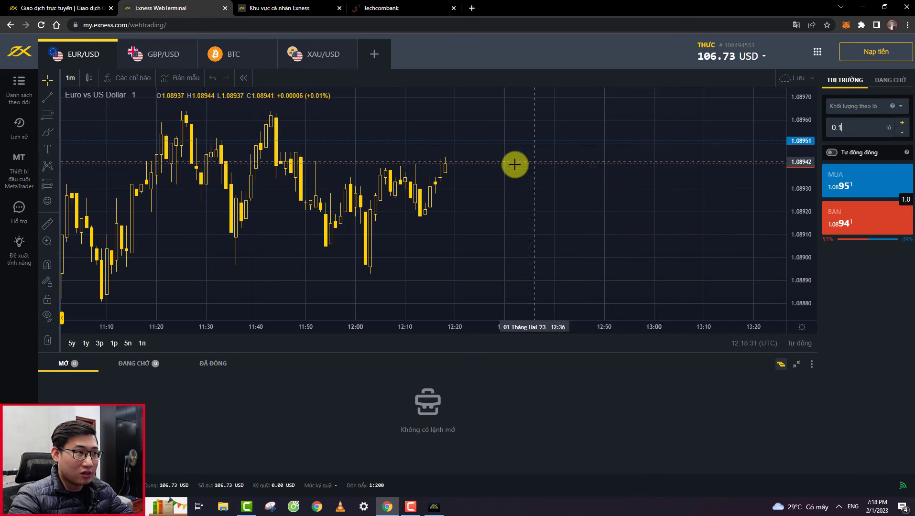
Buy 0.1 lot of EUR/USD and rescale the chart's time and price axes.
{"action": "left_click", "coordinate": [853, 192]}
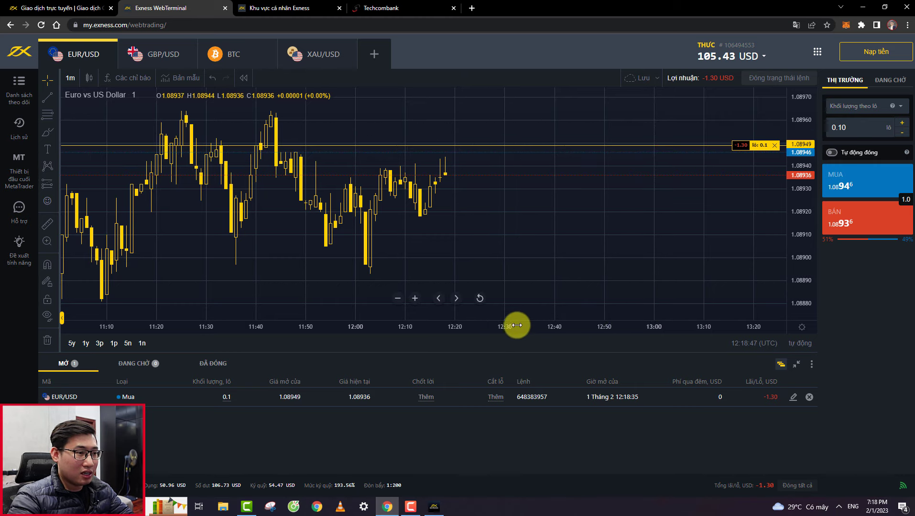
{"action": "left_click_drag", "start_coordinate": [516, 323], "coordinate": [609, 323]}
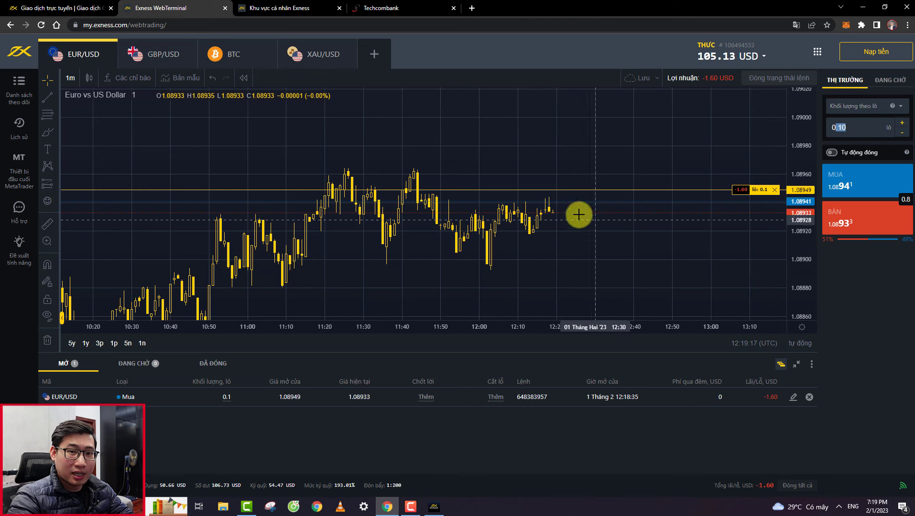
{"action": "left_click", "coordinate": [855, 128]}
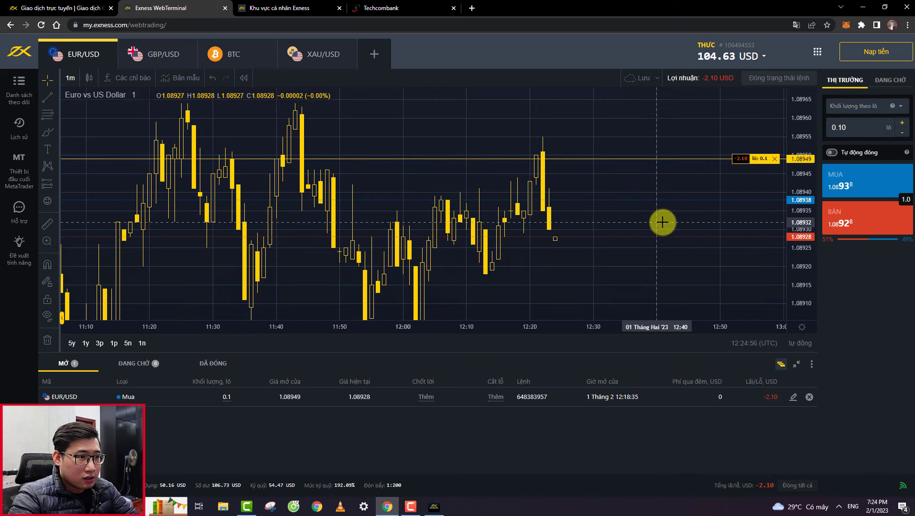
{"action": "left_click_drag", "start_coordinate": [807, 220], "coordinate": [801, 251]}
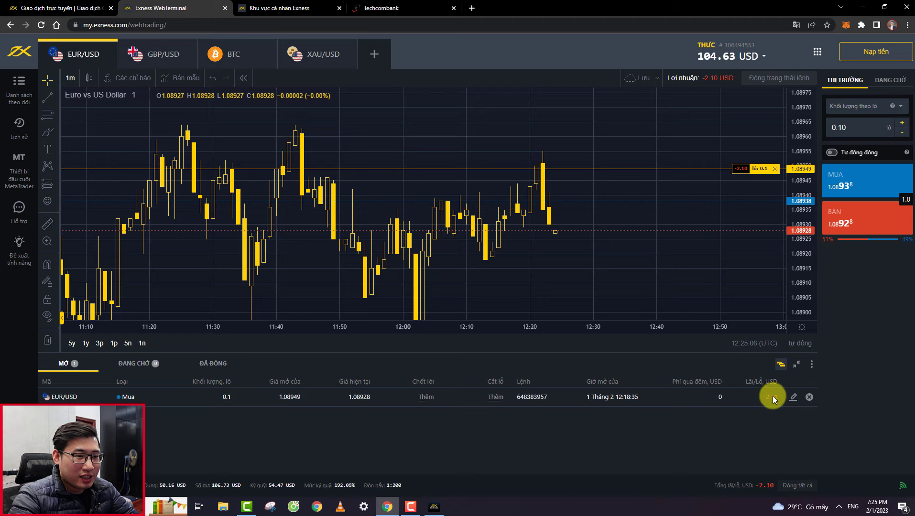
Close the 0.1-lot EUR/USD buy position and show the 104.63 USD account balance summary.
{"action": "left_click", "coordinate": [809, 397]}
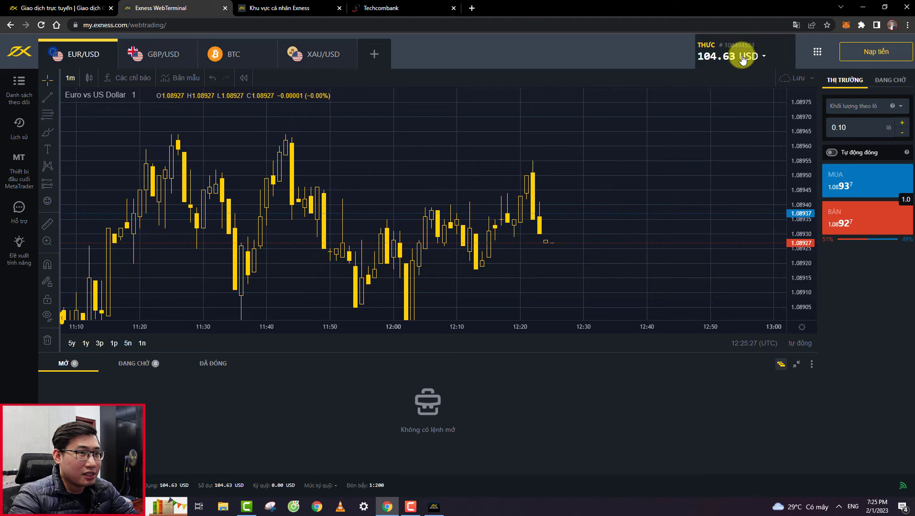
{"action": "left_click", "coordinate": [745, 57]}
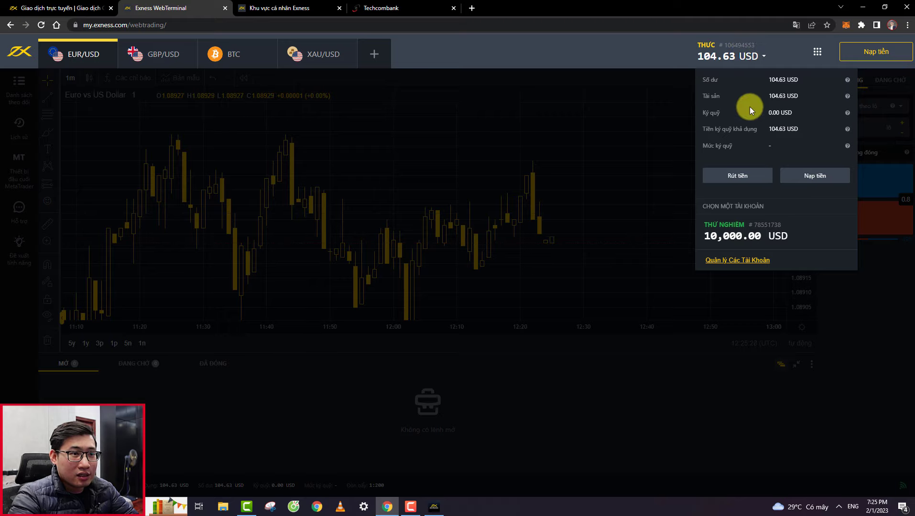
Start a withdrawal from the real account, dismiss the transfer notice, and choose Internet Banking in VND.
{"action": "left_click", "coordinate": [736, 176]}
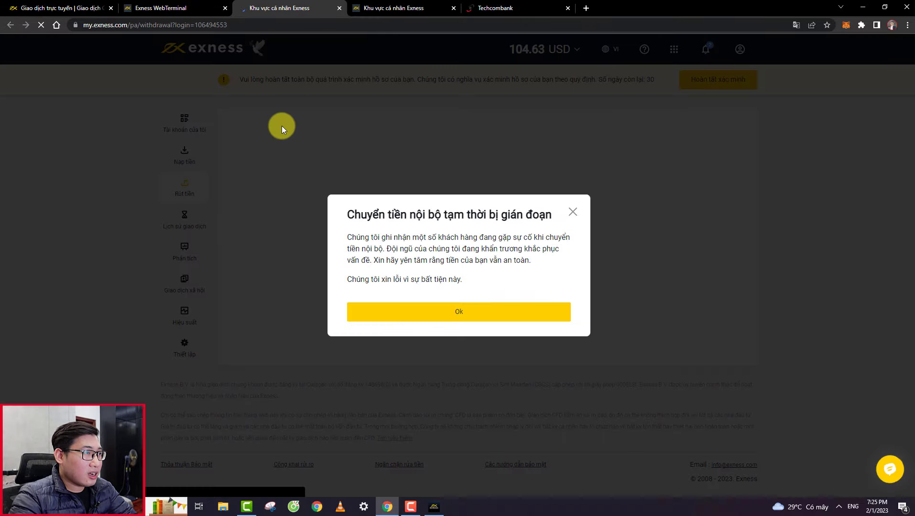
{"action": "left_click", "coordinate": [572, 213]}
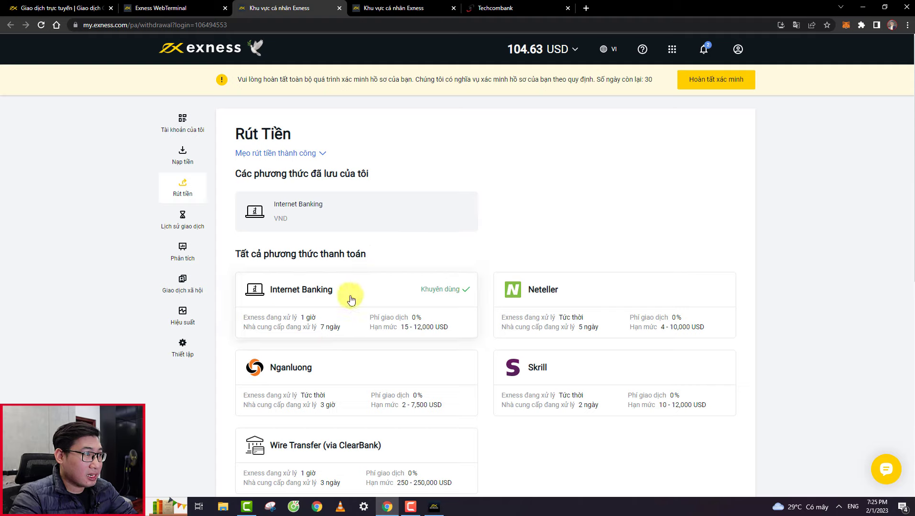
{"action": "left_click", "coordinate": [350, 296]}
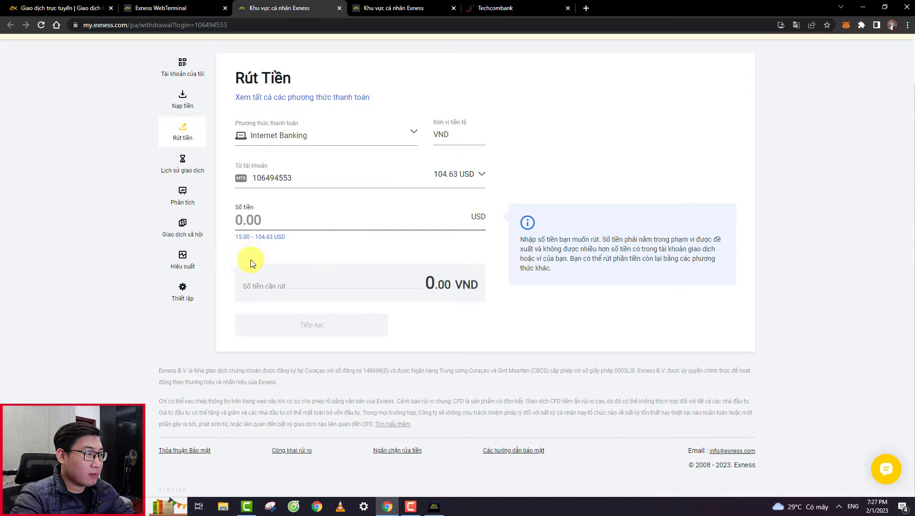
Enter 104.63 as the withdrawal amount and continue to the summary showing 2 450 542 VND.
{"action": "type", "text": "15"}
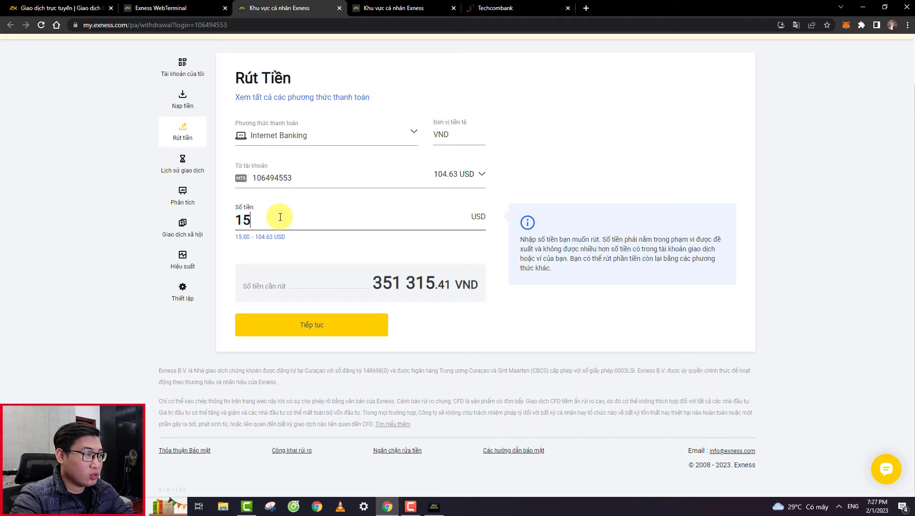
{"action": "key", "text": "ctrl+a"}
{"action": "type", "text": "104"}
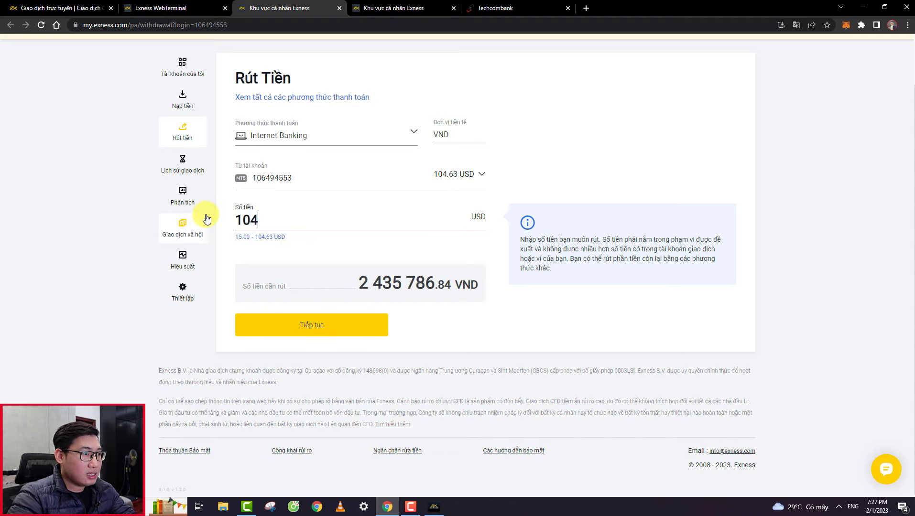
{"action": "type", "text": ".63"}
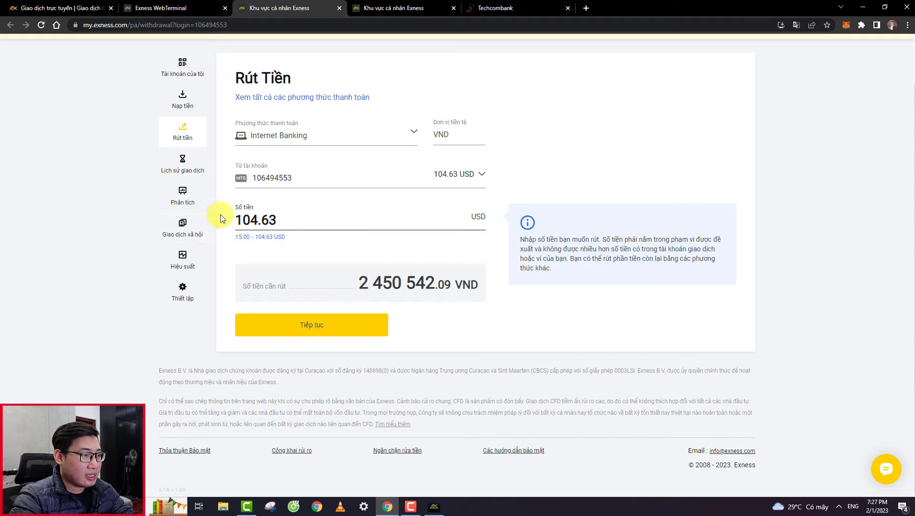
{"action": "left_click", "coordinate": [316, 332]}
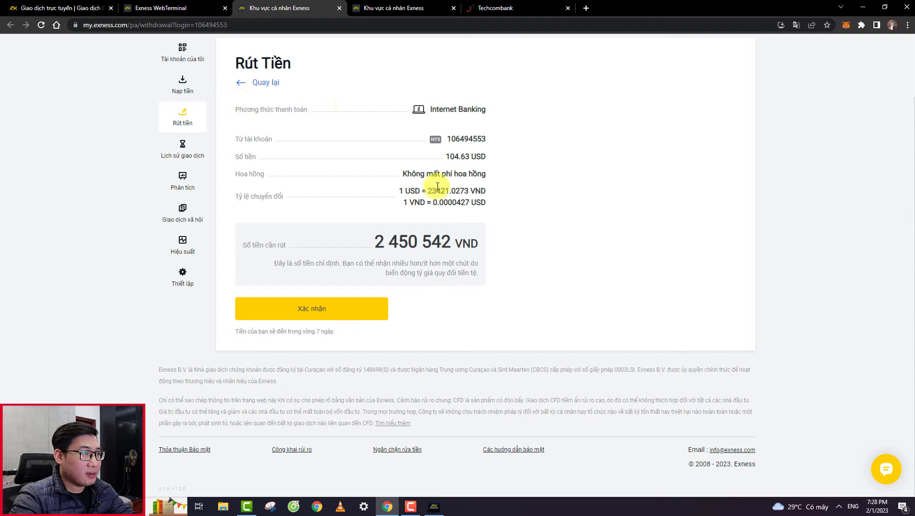
{"action": "left_click_drag", "start_coordinate": [404, 175], "coordinate": [508, 179]}
{"action": "left_click", "coordinate": [507, 179]}
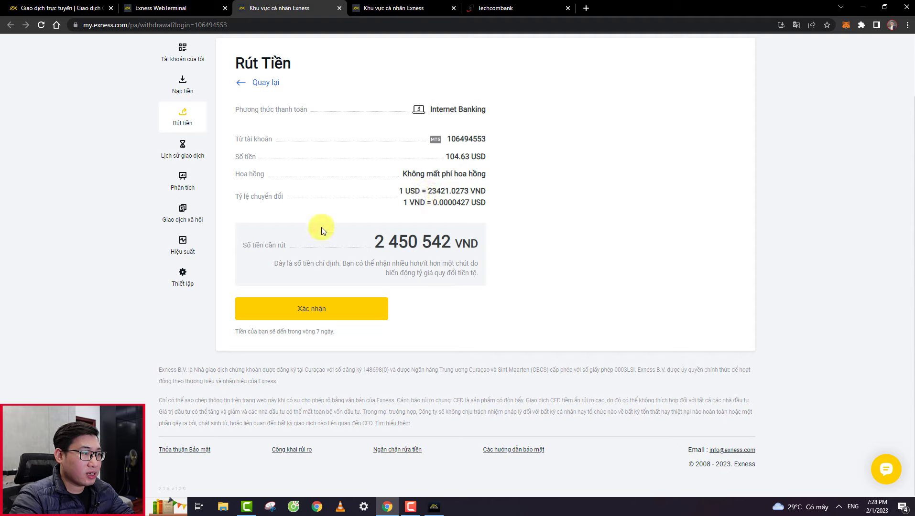
Confirm the 104.63 USD withdrawal by entering the received verification code in Mã xác minh.
{"action": "left_click", "coordinate": [308, 311]}
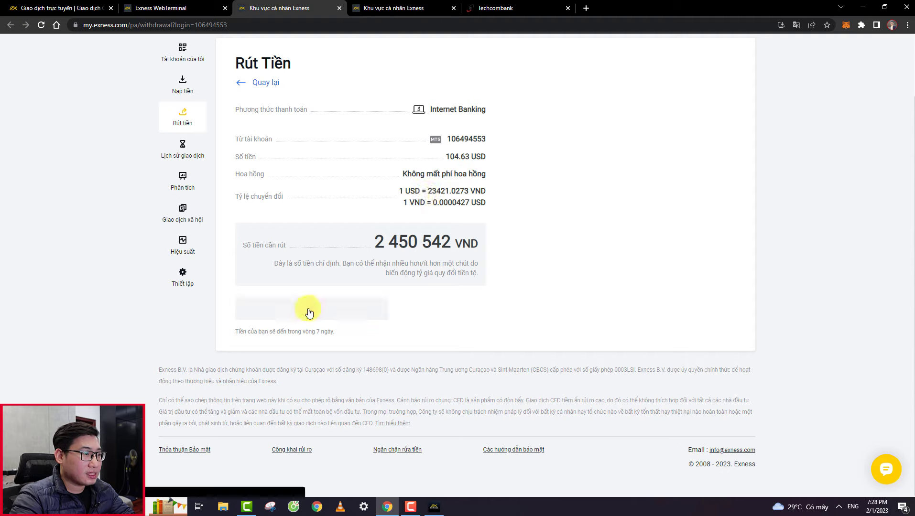
{"action": "left_click", "coordinate": [304, 309]}
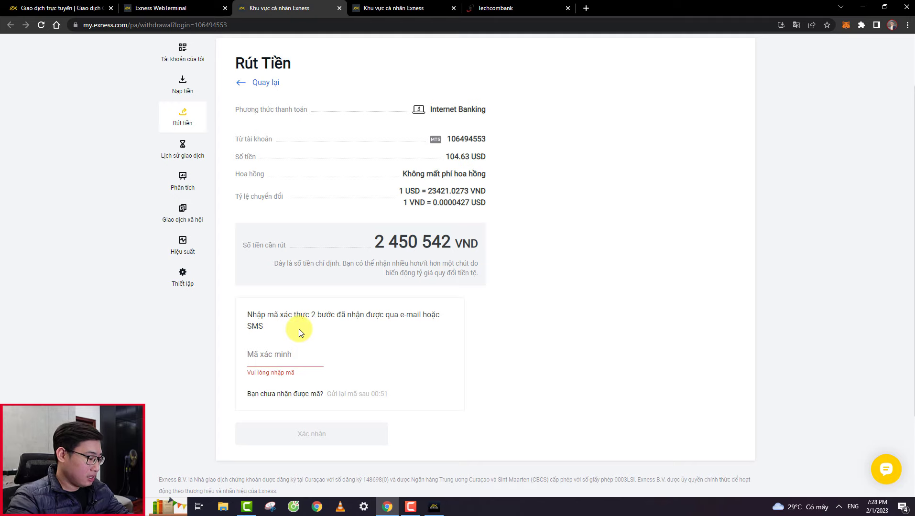
{"action": "left_click", "coordinate": [264, 352]}
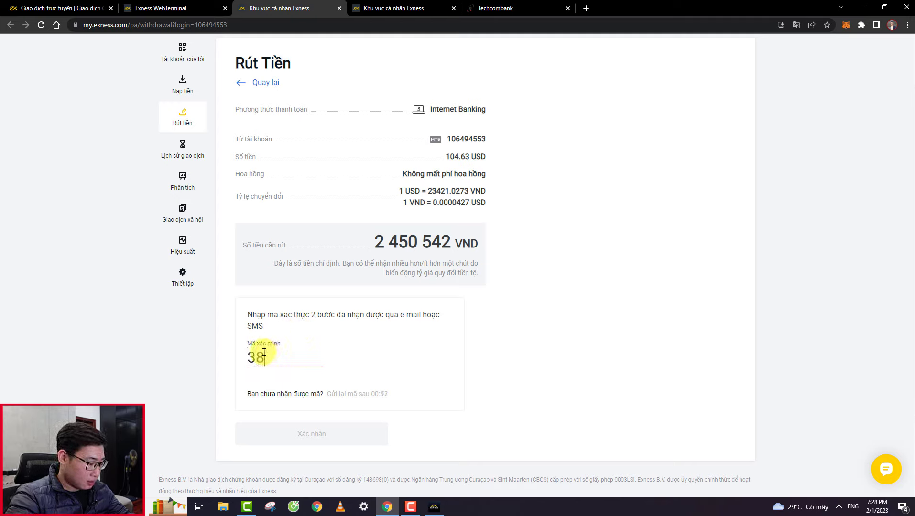
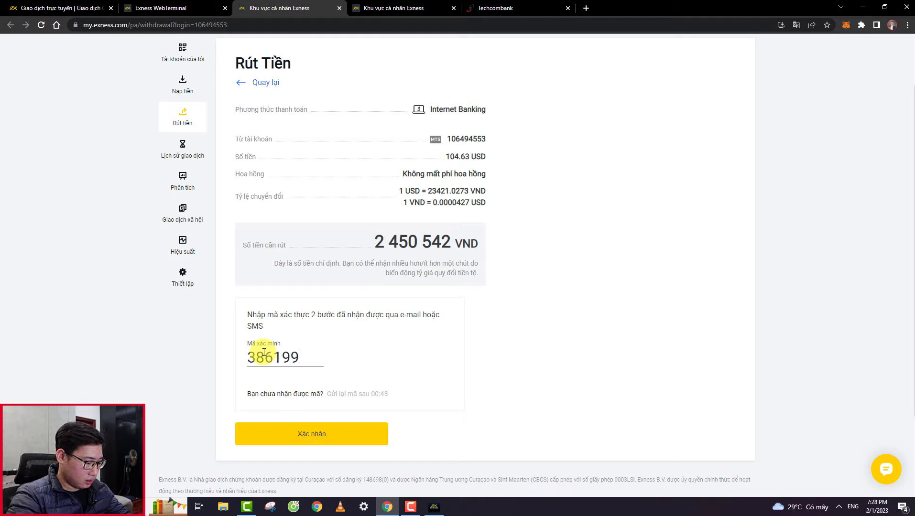
{"action": "left_click", "coordinate": [319, 437]}
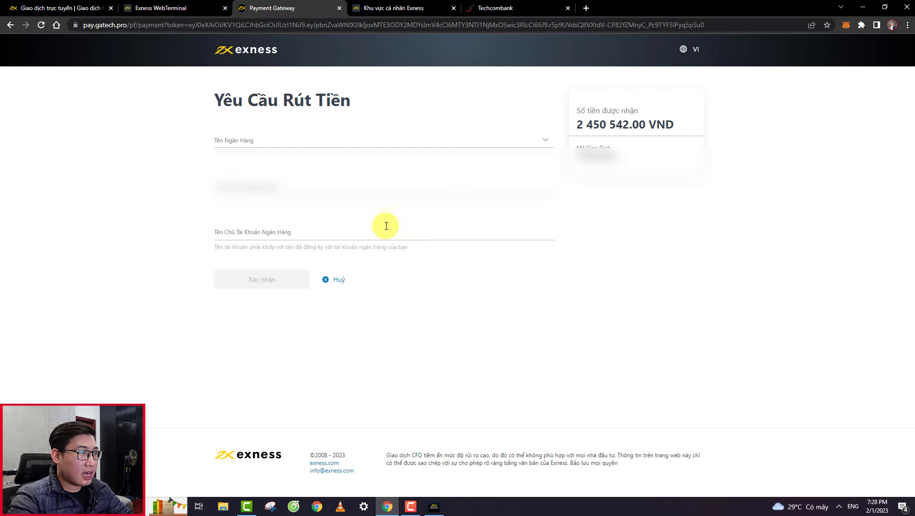
Choose Techcombank, paste the account number, enter the account holder's name, and submit the withdrawal.
{"action": "left_click", "coordinate": [385, 144]}
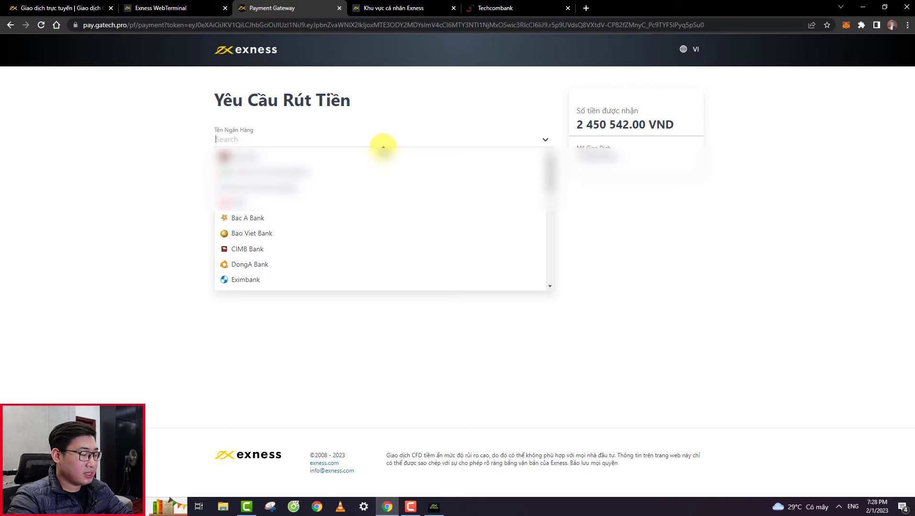
{"action": "type", "text": "t"}
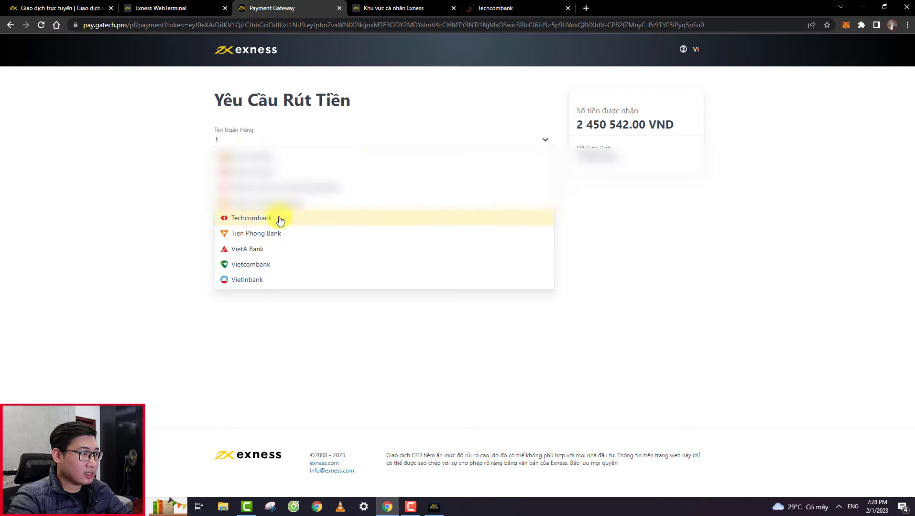
{"action": "left_click", "coordinate": [279, 219]}
{"action": "left_click", "coordinate": [266, 188]}
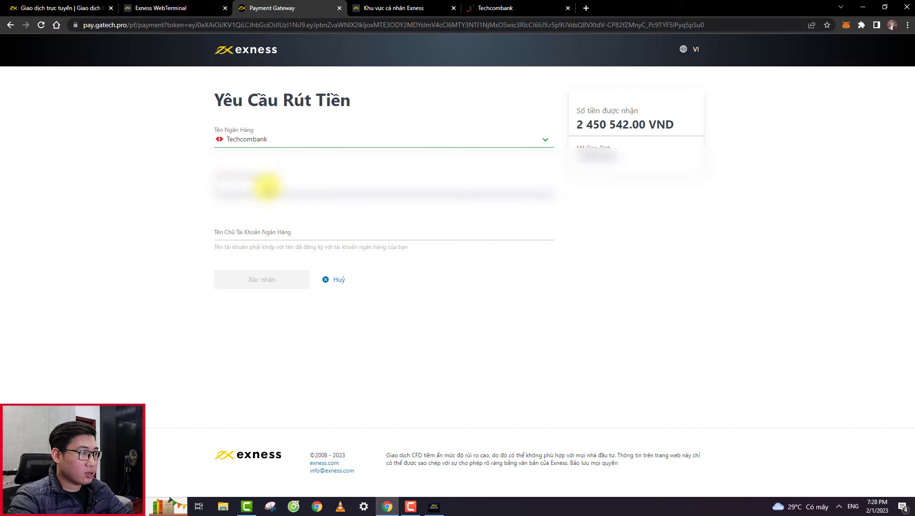
{"action": "key", "text": "ctrl+v"}
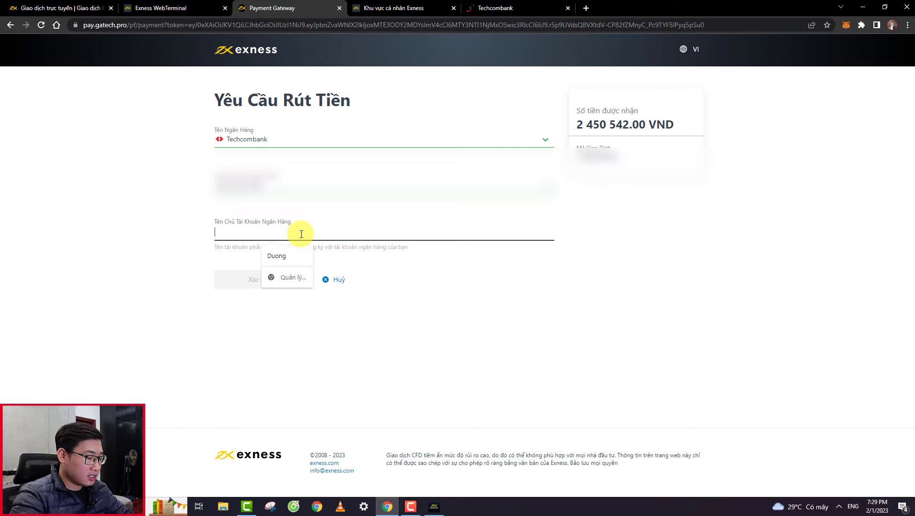
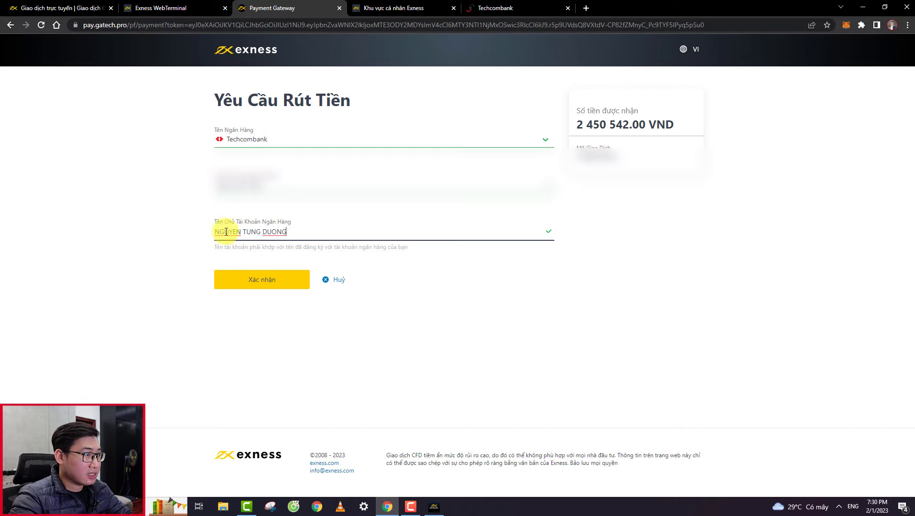
{"action": "left_click", "coordinate": [259, 282]}
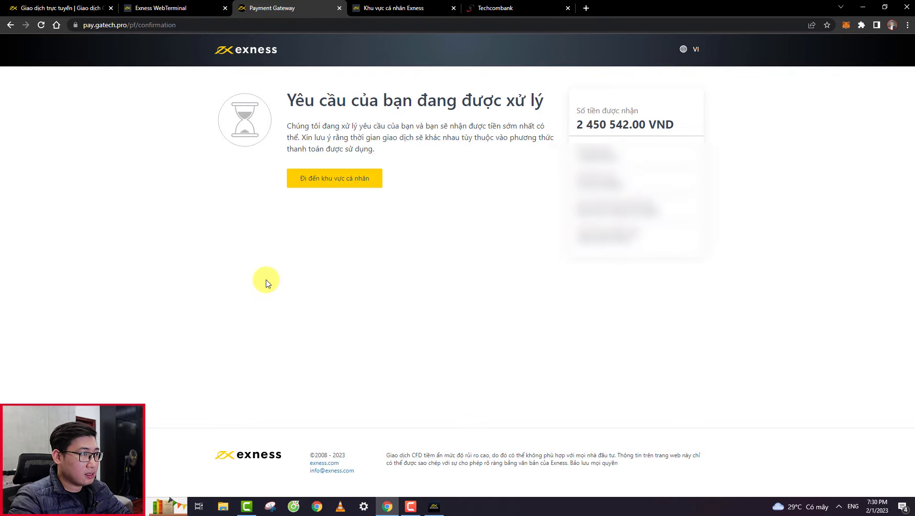
Return to the Exness personal area and dismiss the internal transfer dialog.
{"action": "left_click_drag", "start_coordinate": [295, 101], "coordinate": [537, 107]}
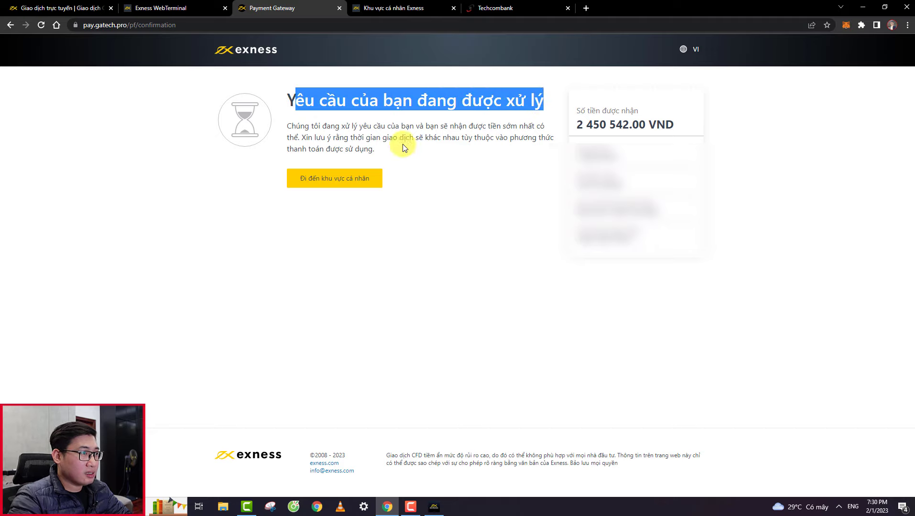
{"action": "left_click", "coordinate": [328, 181]}
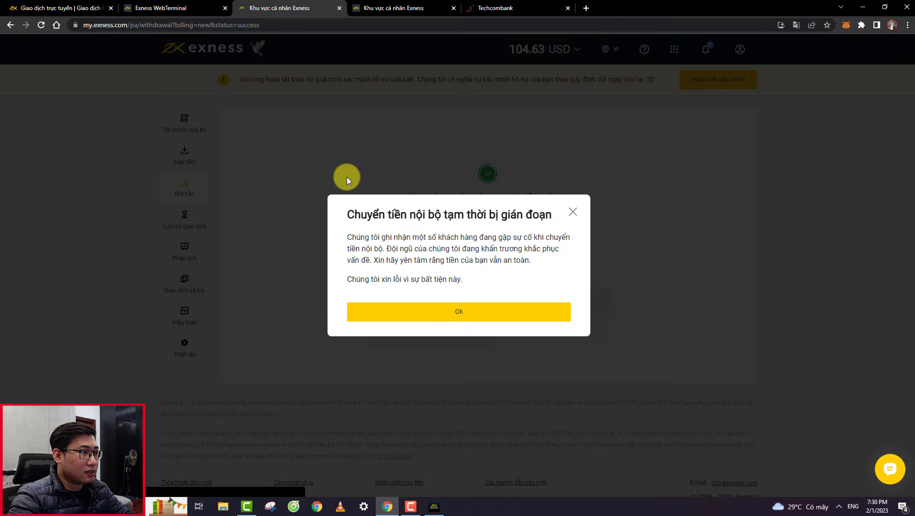
{"action": "left_click", "coordinate": [573, 212]}
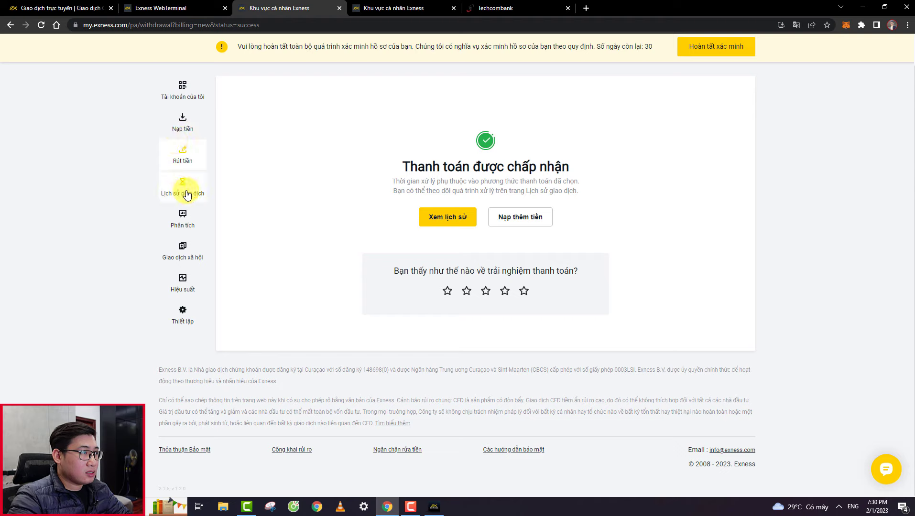
{"action": "left_click_drag", "start_coordinate": [404, 181], "coordinate": [522, 174]}
{"action": "left_click", "coordinate": [522, 174]}
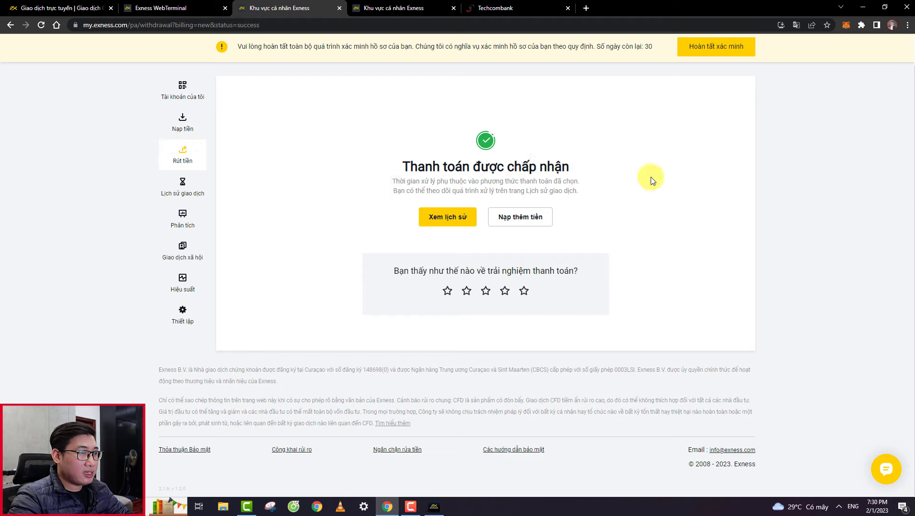
Check the pending withdrawal in transaction history, then view the 104.63 USD balance in My Account.
{"action": "left_click", "coordinate": [185, 192]}
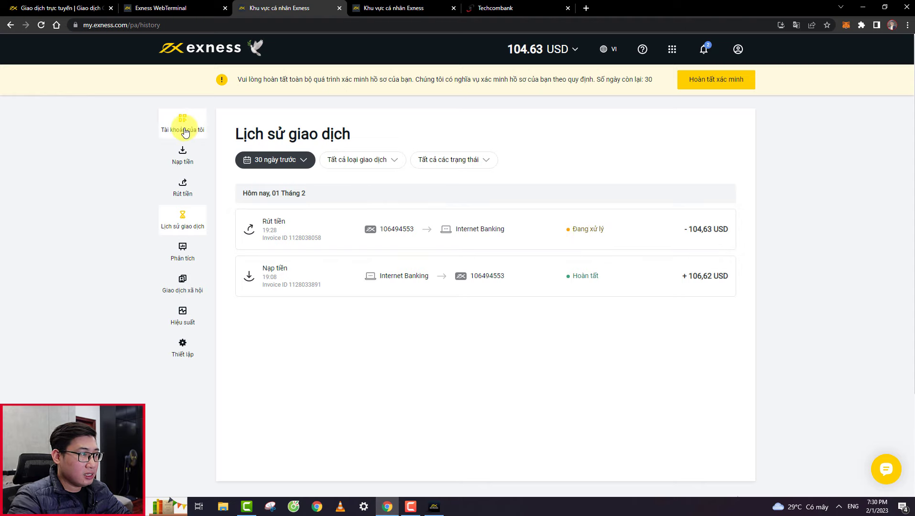
{"action": "left_click", "coordinate": [184, 130]}
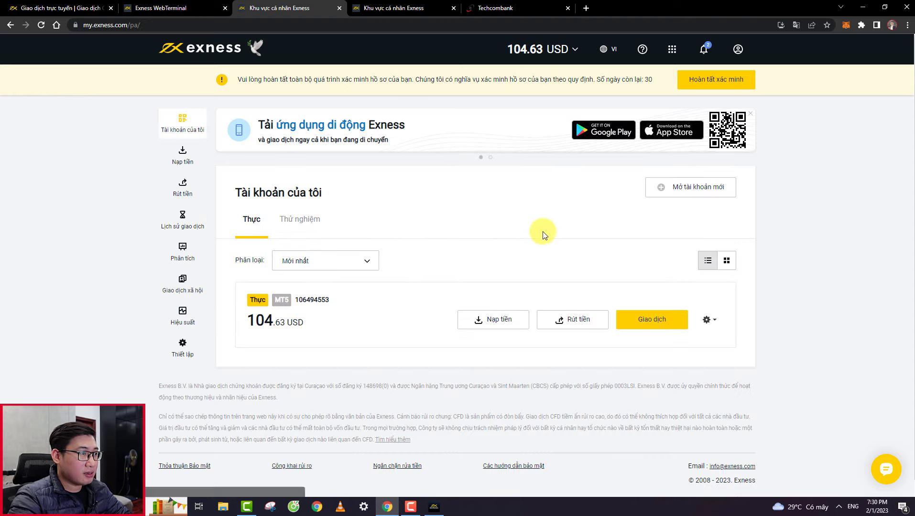
{"action": "scroll", "coordinate": [543, 229], "scroll_direction": "down", "scroll_amount": 1}
{"action": "left_click_drag", "start_coordinate": [301, 296], "coordinate": [251, 296]}
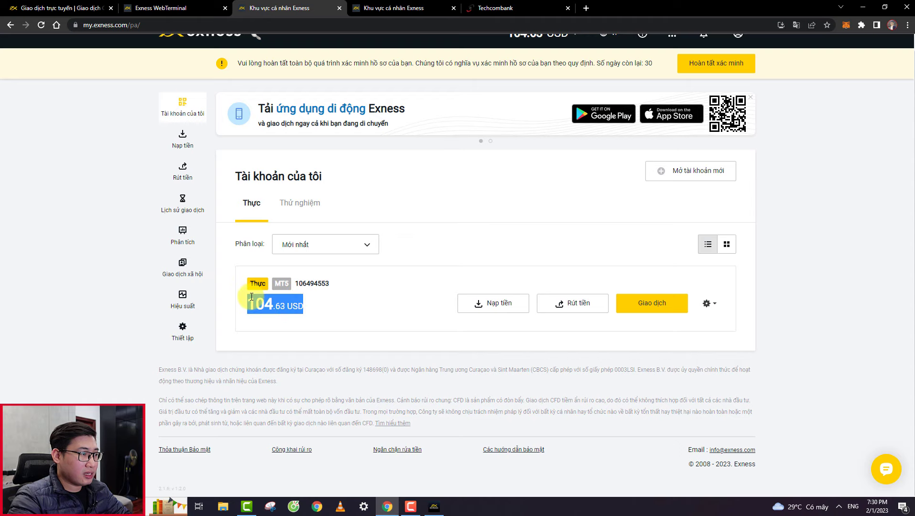
Close the account summary in the web terminal and pan and zoom the EUR/USD one-minute chart.
{"action": "left_click", "coordinate": [182, 7]}
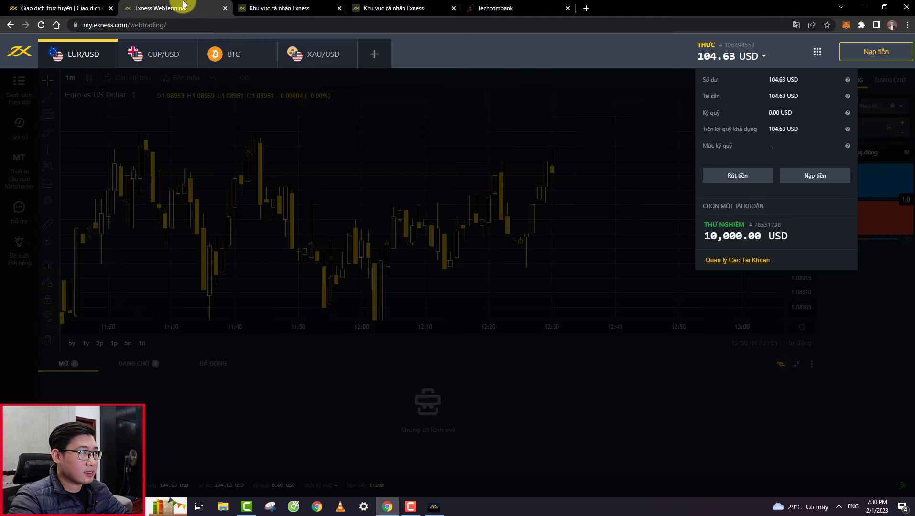
{"action": "left_click", "coordinate": [635, 137]}
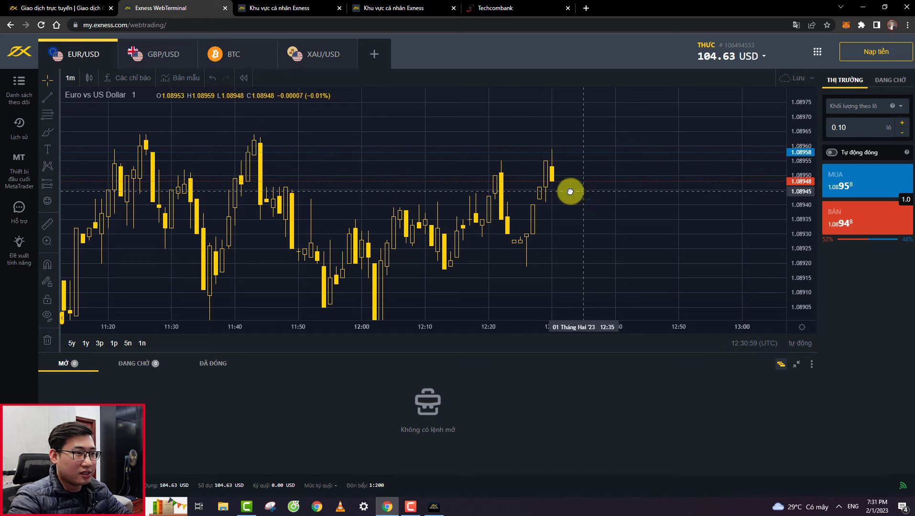
{"action": "left_click_drag", "start_coordinate": [569, 190], "coordinate": [554, 205]}
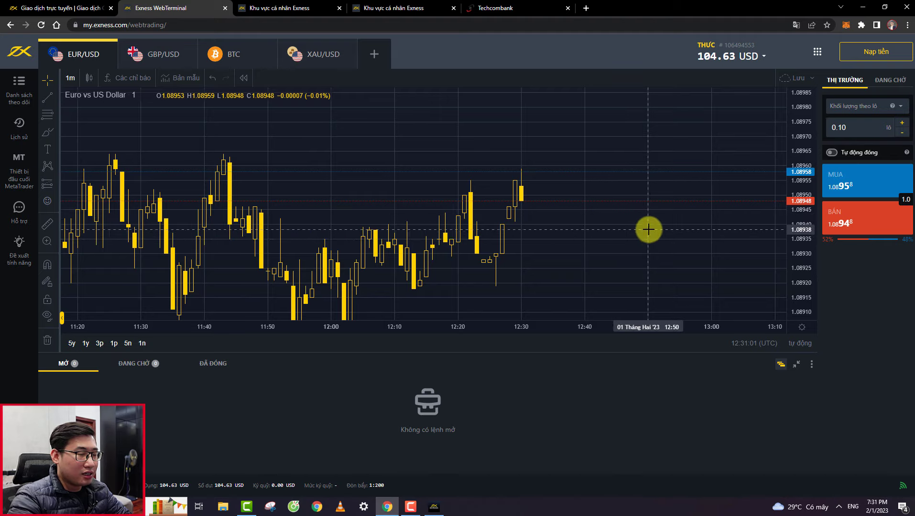
{"action": "scroll", "coordinate": [648, 229], "scroll_direction": "down", "scroll_amount": 5}
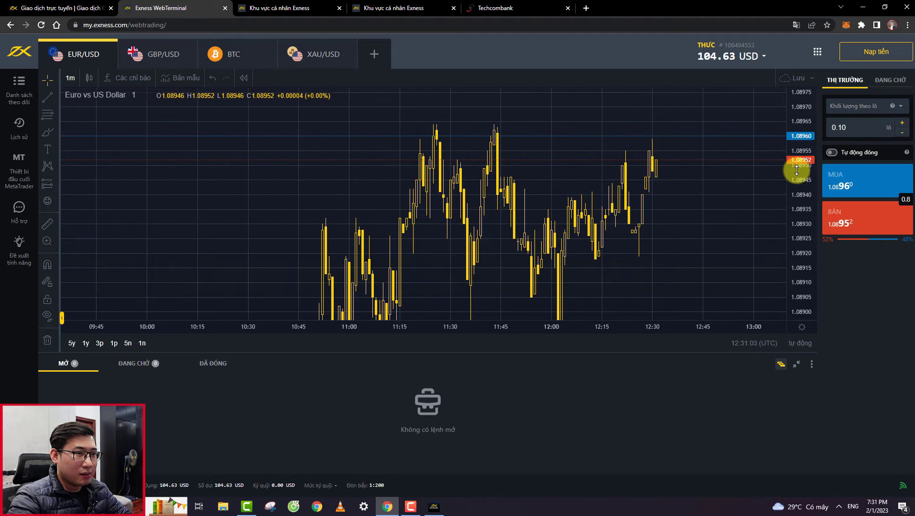
{"action": "scroll", "coordinate": [655, 241], "scroll_direction": "down", "scroll_amount": 3}
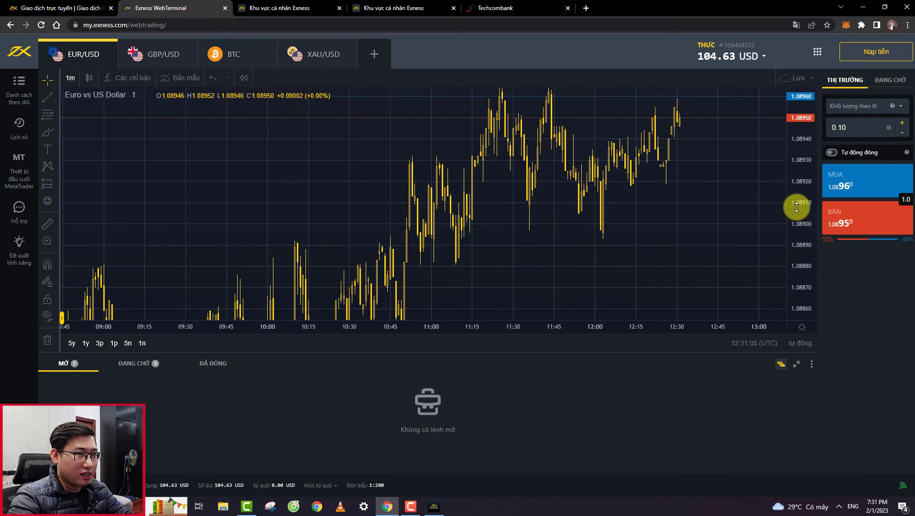
{"action": "left_click_drag", "start_coordinate": [537, 220], "coordinate": [445, 258]}
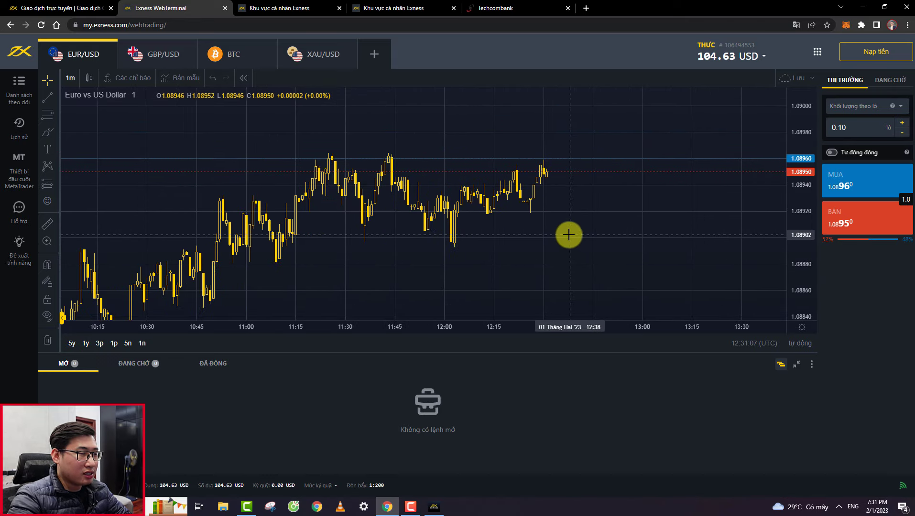
Stretch the price scale and fine-tune the chart view, then bring up MetaTrader 5's USDJPY daily chart.
{"action": "scroll", "coordinate": [583, 236], "scroll_direction": "up", "scroll_amount": 2}
{"action": "left_click_drag", "start_coordinate": [796, 230], "coordinate": [795, 190]}
{"action": "scroll", "coordinate": [589, 220], "scroll_direction": "up", "scroll_amount": 1}
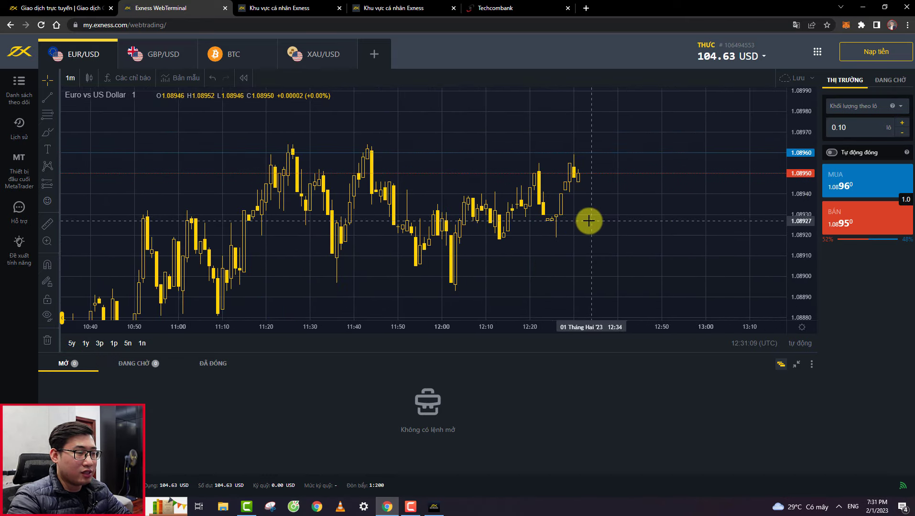
{"action": "scroll", "coordinate": [593, 222], "scroll_direction": "left", "scroll_amount": 2}
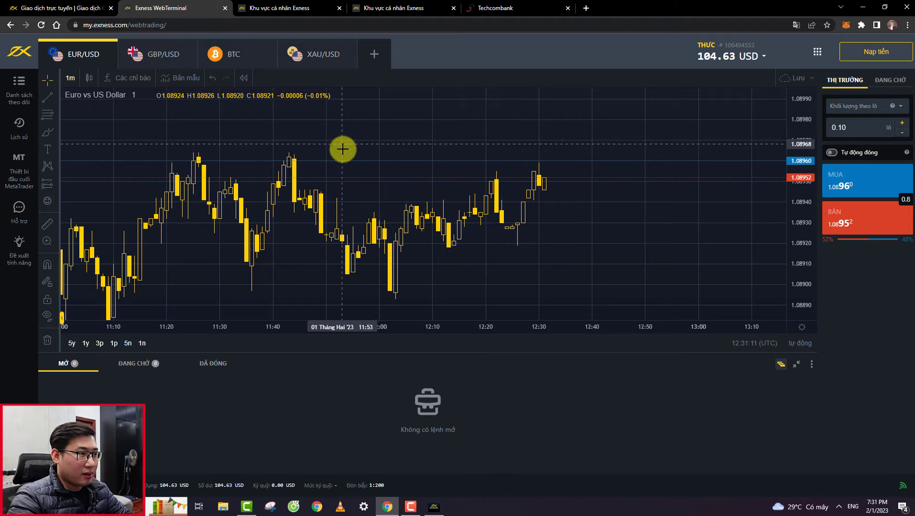
{"action": "scroll", "coordinate": [531, 197], "scroll_direction": "right", "scroll_amount": 1}
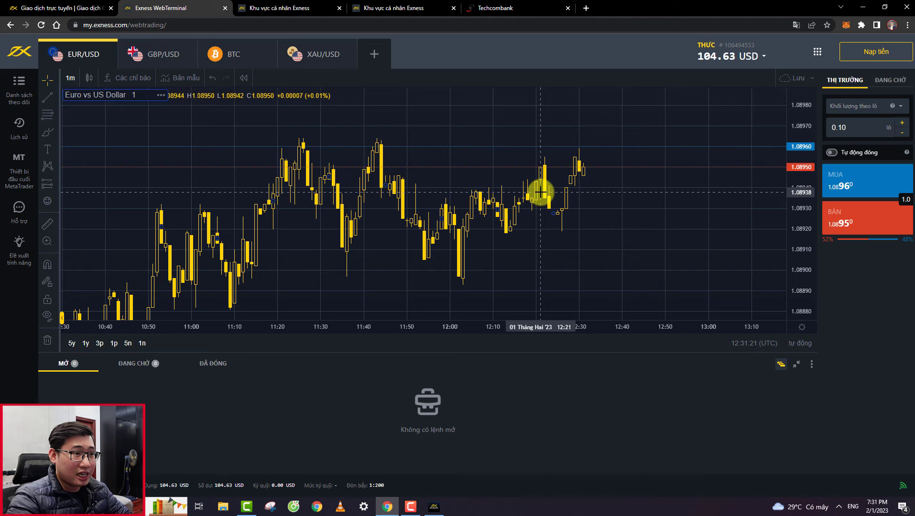
{"action": "scroll", "coordinate": [549, 189], "scroll_direction": "down", "scroll_amount": 1}
{"action": "mouse_move", "coordinate": [641, 202]}
{"action": "left_mouse_down"}
{"action": "mouse_move", "coordinate": [618, 218]}
{"action": "mouse_move", "coordinate": [623, 198]}
{"action": "left_mouse_up"}
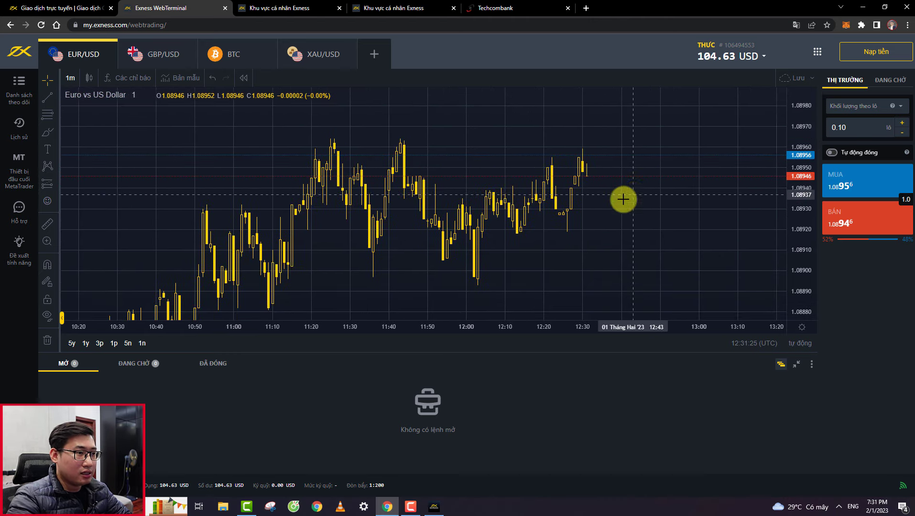
{"action": "left_click", "coordinate": [434, 508]}
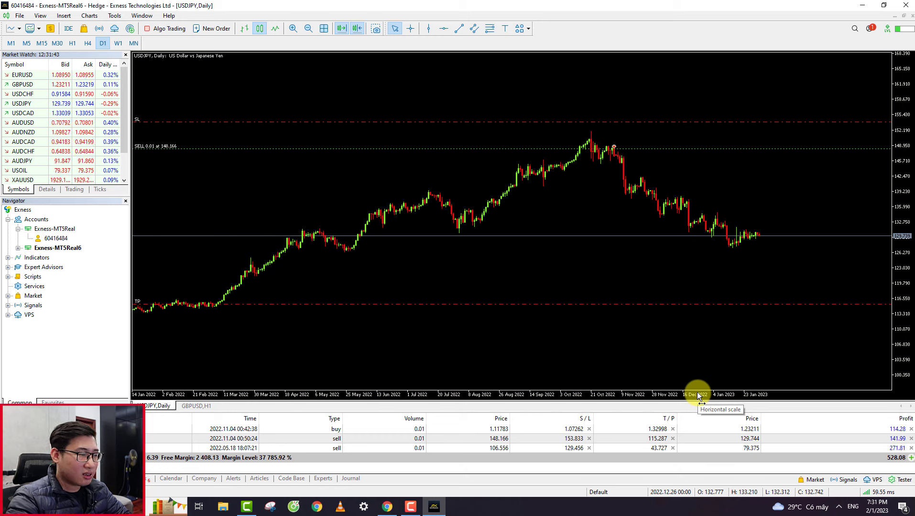
Bring back the Exness WebTerminal EUR/USD chart from the Chrome taskbar.
{"action": "left_click", "coordinate": [388, 503]}
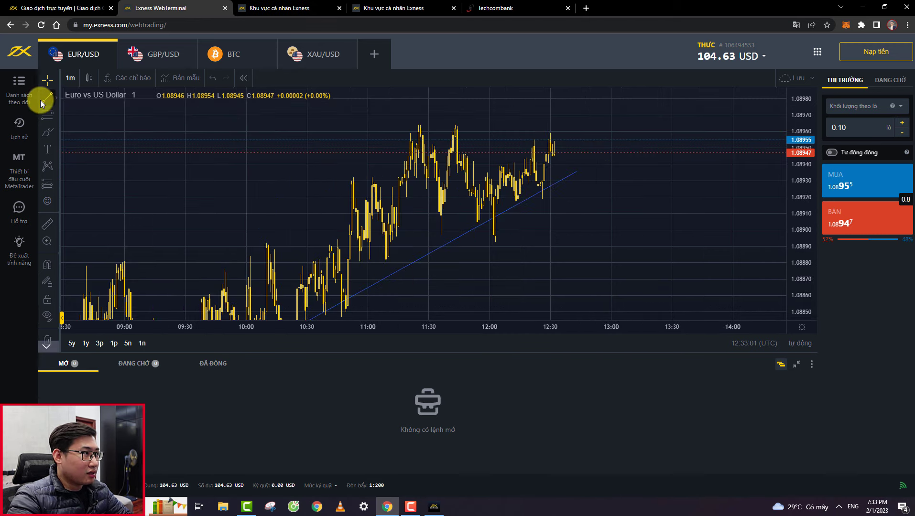
Draw a parallel upper trendline forming a rising EUR/USD channel, then reload to show 0.00 USD.
{"action": "left_click", "coordinate": [48, 97]}
{"action": "left_click", "coordinate": [179, 302]}
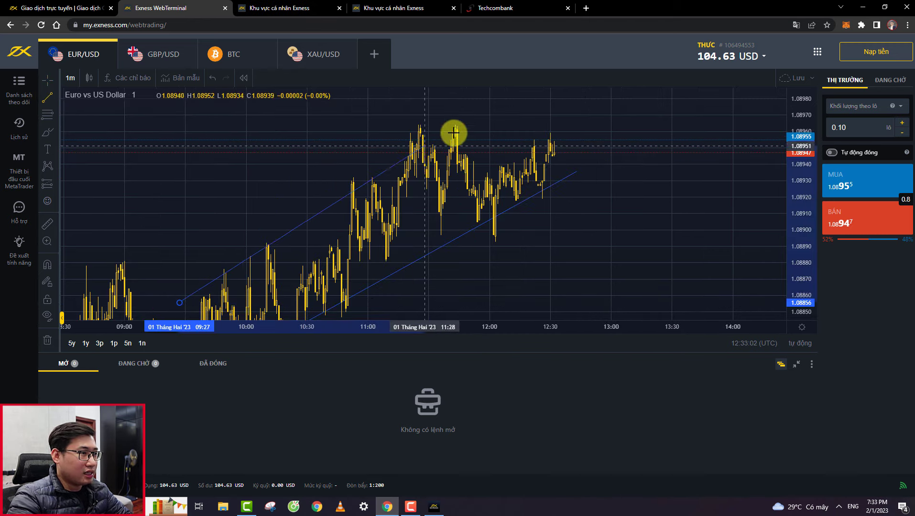
{"action": "left_click", "coordinate": [545, 106]}
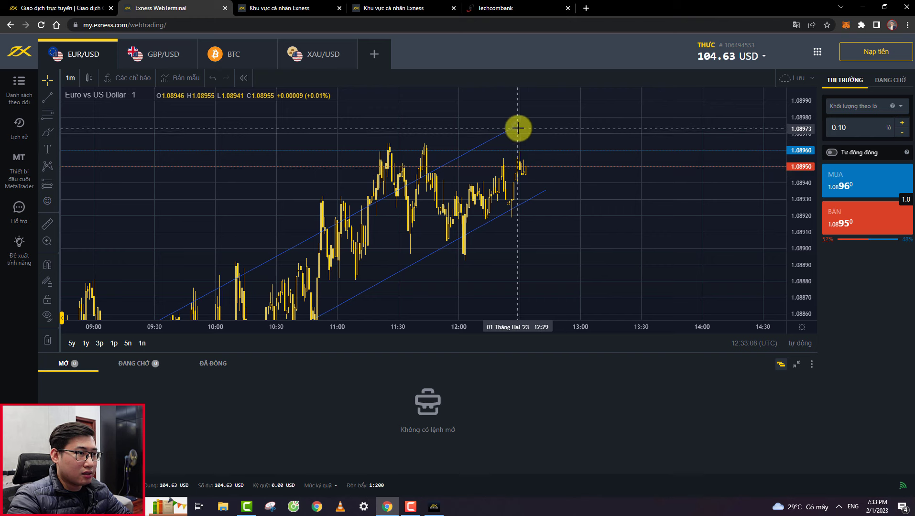
{"action": "left_click_drag", "start_coordinate": [515, 127], "coordinate": [566, 106]}
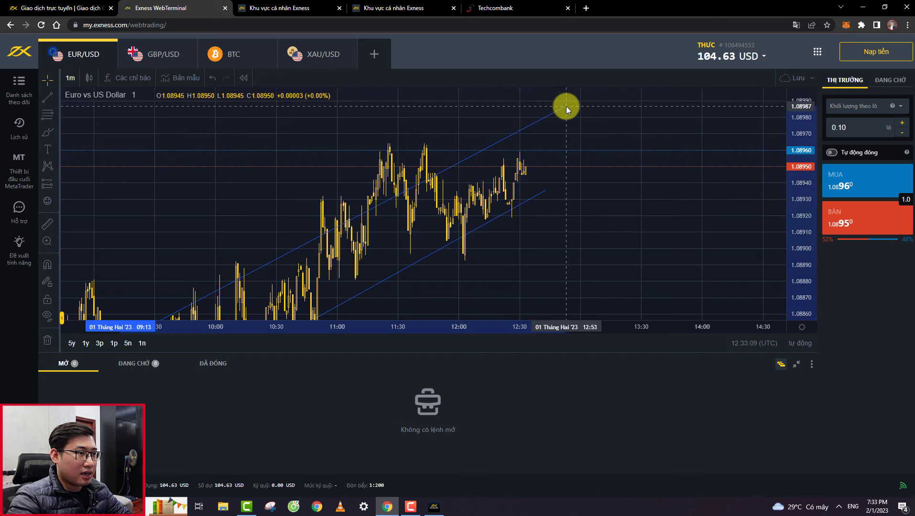
{"action": "left_click", "coordinate": [522, 210]}
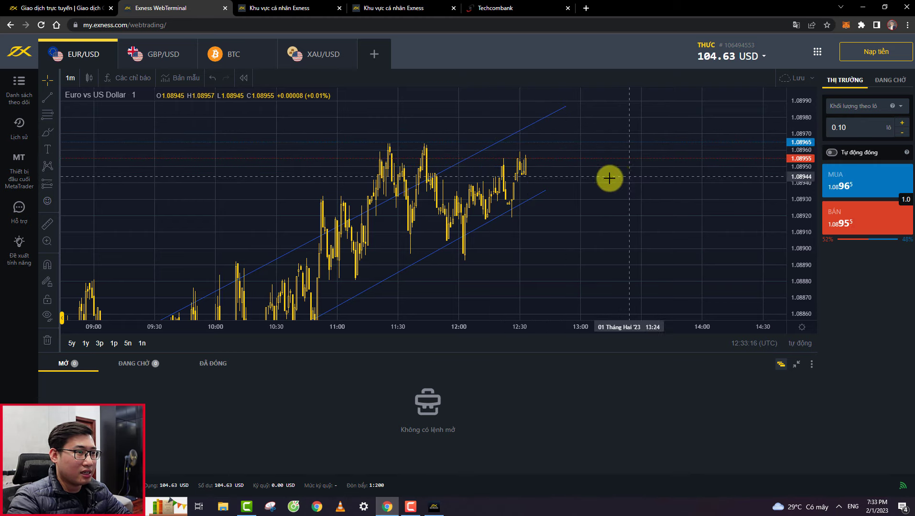
{"action": "scroll", "coordinate": [573, 185], "scroll_direction": "up", "scroll_amount": 1}
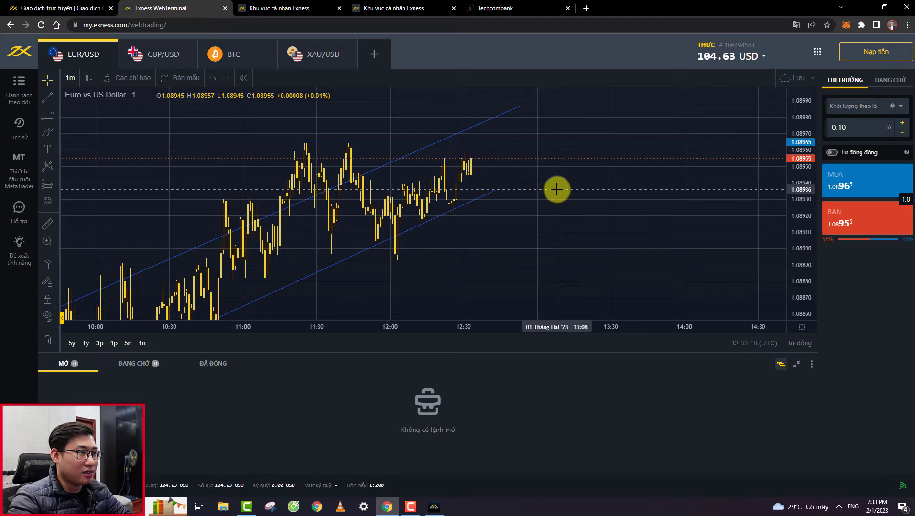
{"action": "key", "text": "F5"}
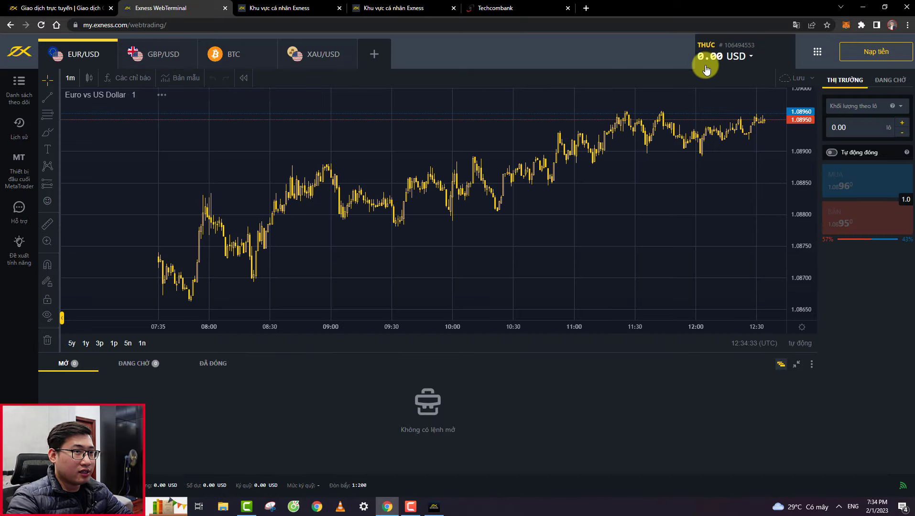
Open My Account in the personal area, close the duplicate tab, and check the 0.00 USD balance.
{"action": "left_click", "coordinate": [269, 8]}
{"action": "left_click", "coordinate": [409, 6]}
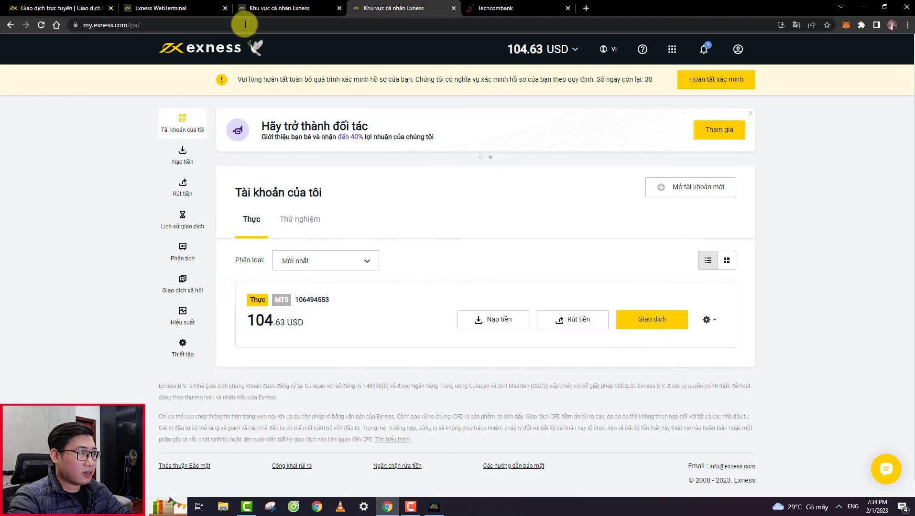
{"action": "left_click", "coordinate": [249, 8]}
{"action": "left_click", "coordinate": [197, 122]}
{"action": "middle_click", "coordinate": [382, 8]}
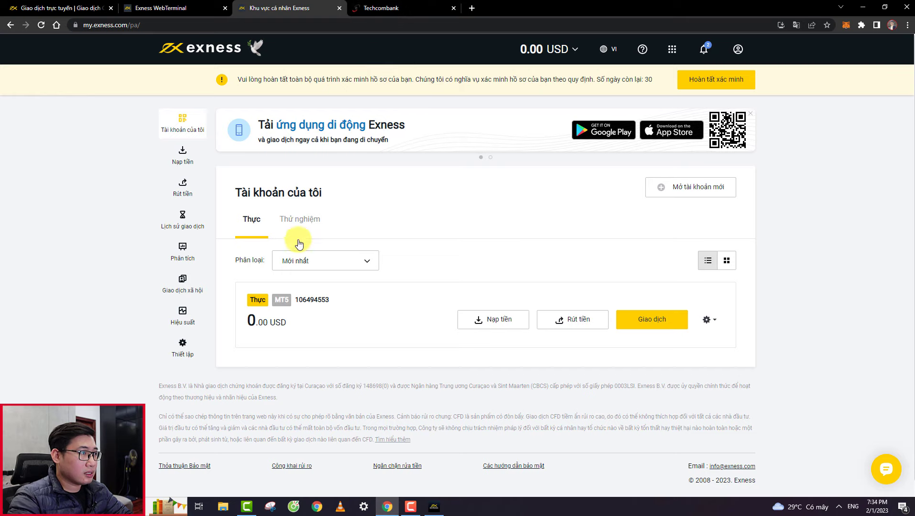
{"action": "scroll", "coordinate": [301, 315], "scroll_direction": "down", "scroll_amount": 1}
{"action": "left_click_drag", "start_coordinate": [249, 308], "coordinate": [317, 306]}
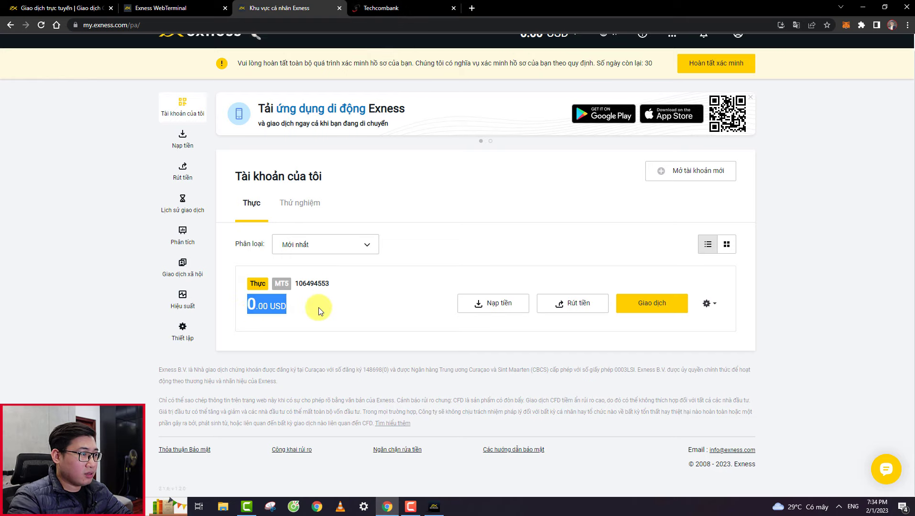
{"action": "left_click", "coordinate": [339, 312]}
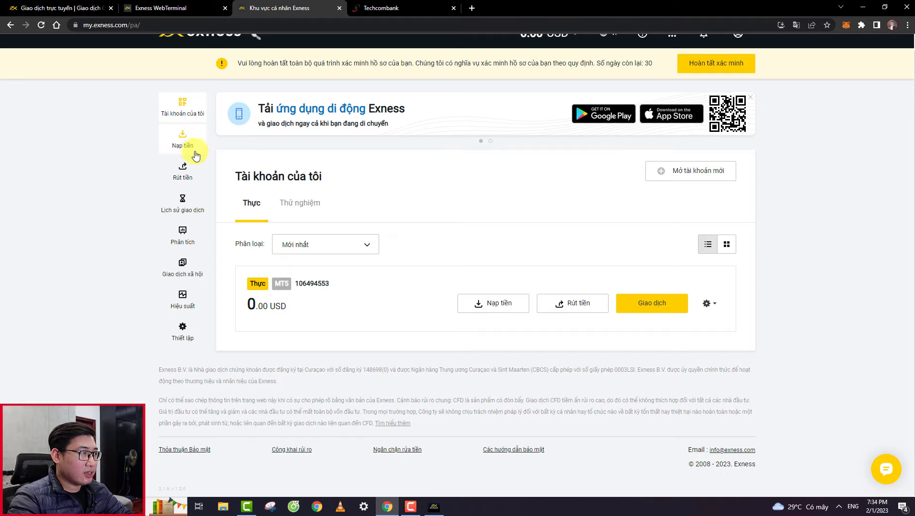
View the pending 104.63 USD withdrawal's details in transaction history, then close them.
{"action": "left_click", "coordinate": [181, 205]}
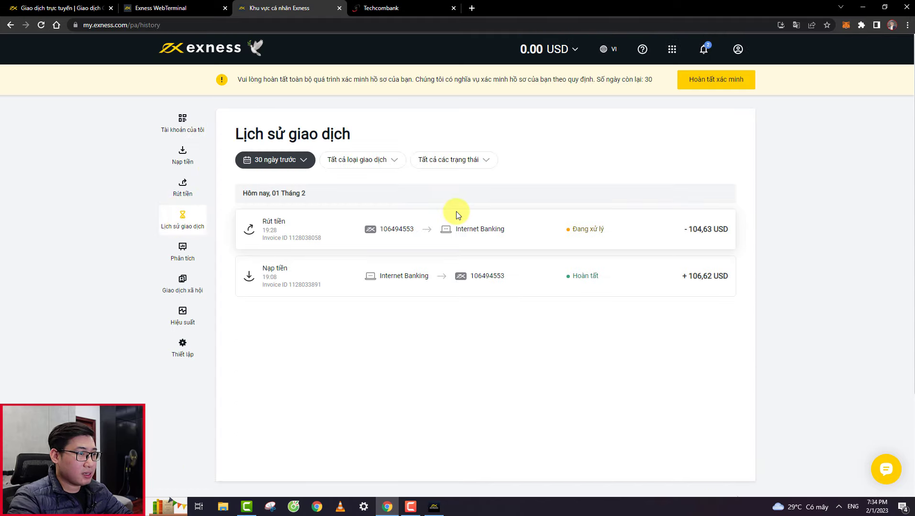
{"action": "left_click_drag", "start_coordinate": [547, 231], "coordinate": [639, 235]}
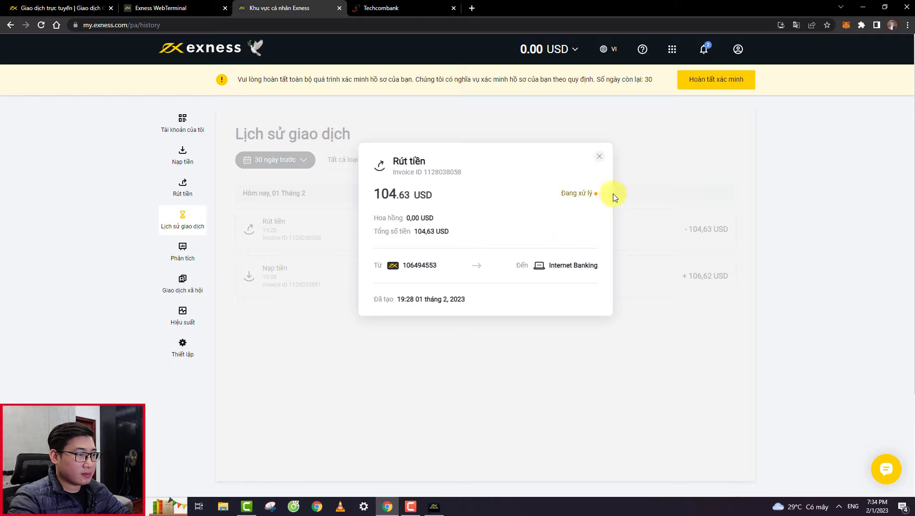
{"action": "left_click", "coordinate": [600, 157]}
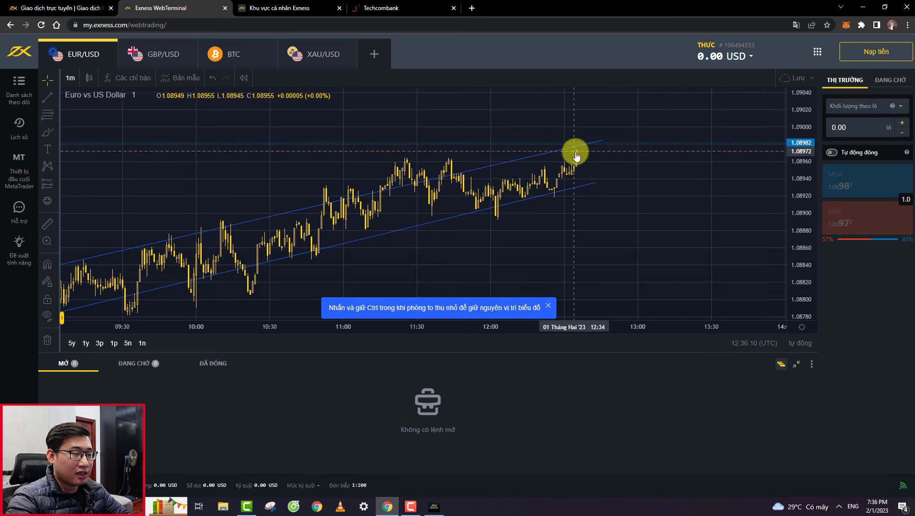
Drag and zoom out the EUR/USD chart to frame the latest candles and drawn channel.
{"action": "left_click", "coordinate": [603, 143]}
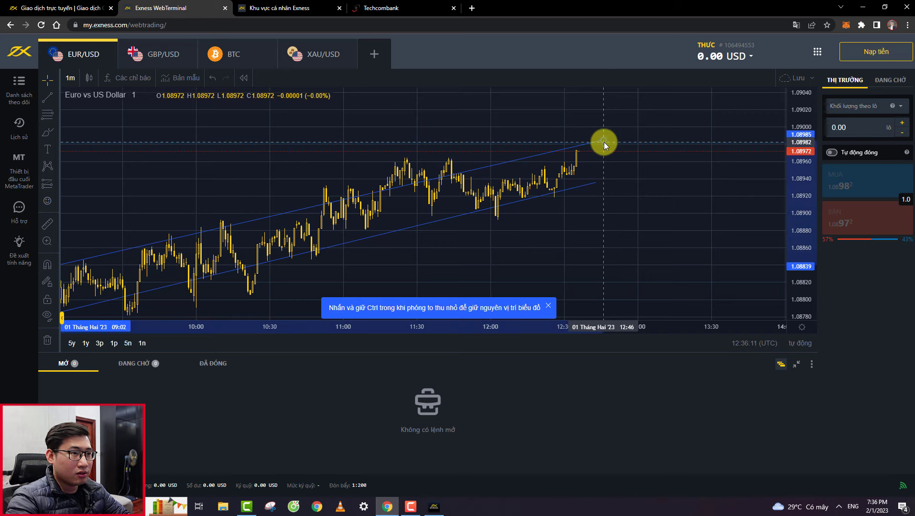
{"action": "left_click", "coordinate": [665, 170]}
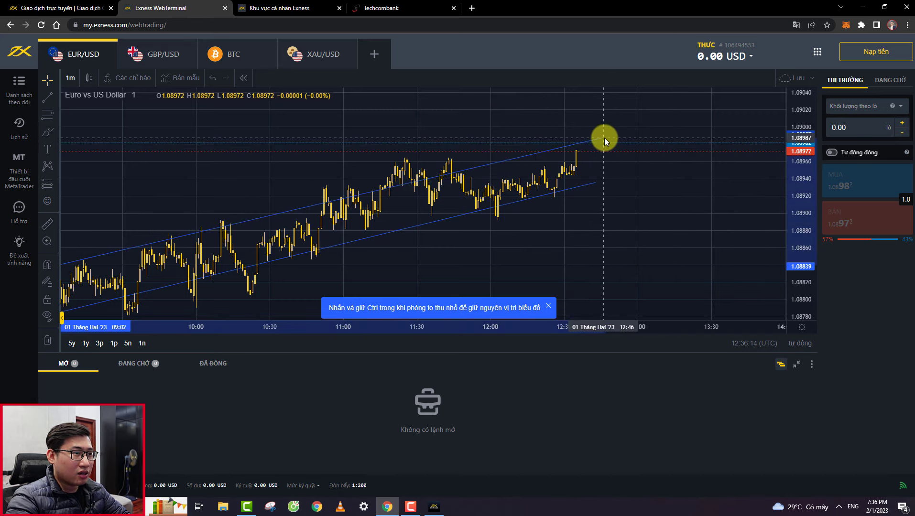
{"action": "left_click_drag", "start_coordinate": [580, 168], "coordinate": [658, 184]}
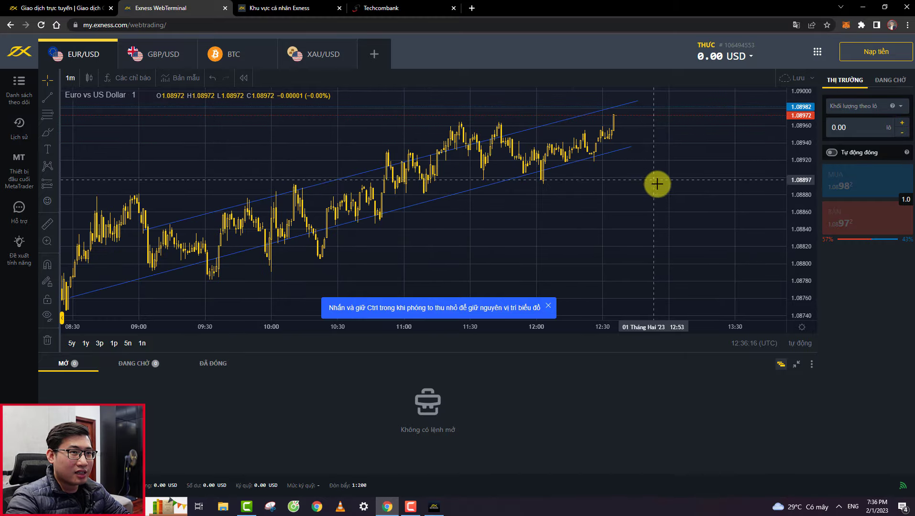
{"action": "scroll", "coordinate": [639, 219], "scroll_direction": "down", "scroll_amount": 1}
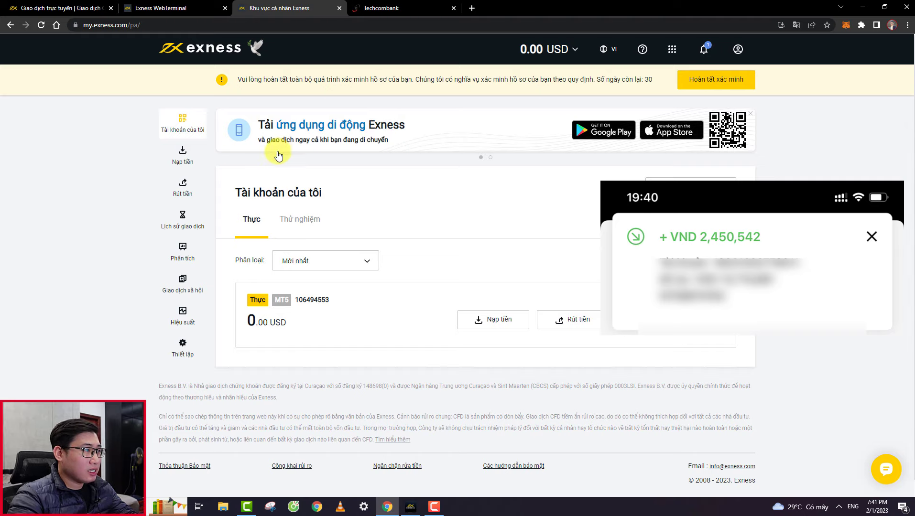
Open Lịch sử giao dịch to see the completed 104.63 USD withdrawal and 106.62 USD deposit.
{"action": "left_click", "coordinate": [186, 219]}
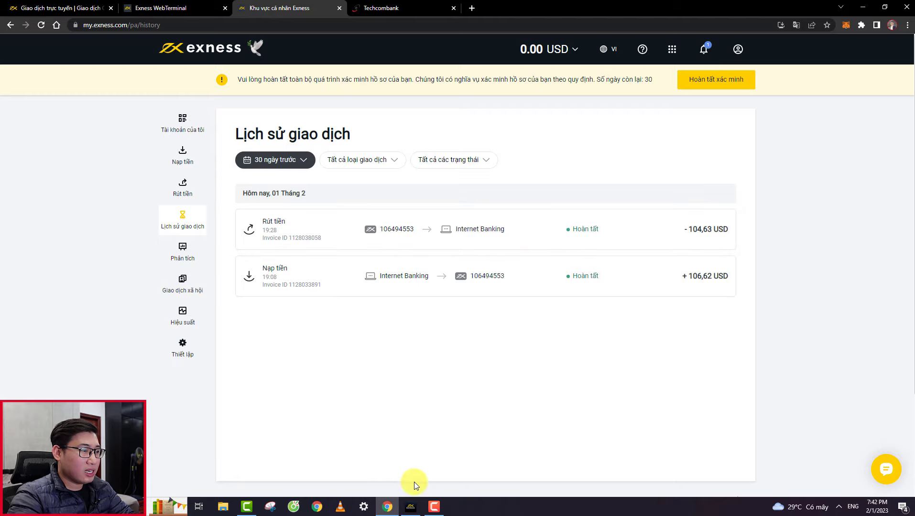
{"action": "left_click", "coordinate": [147, 8]}
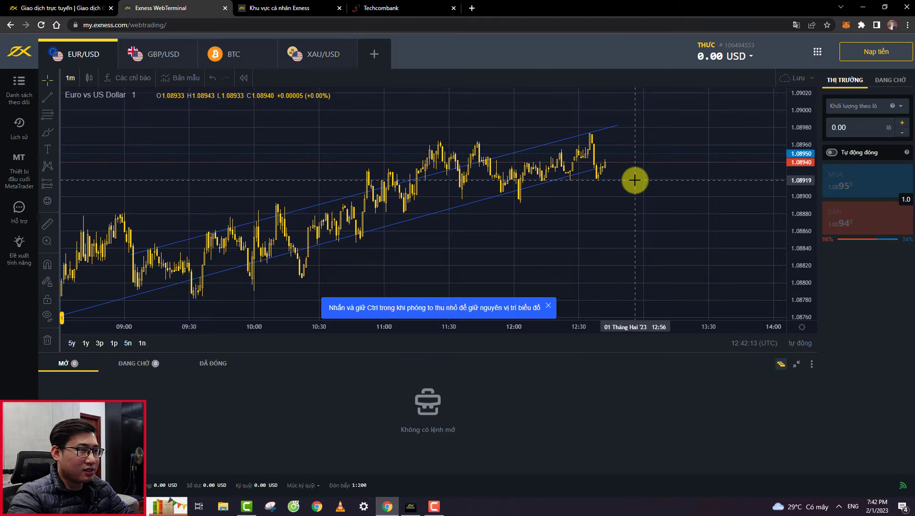
{"action": "left_click", "coordinate": [282, 8]}
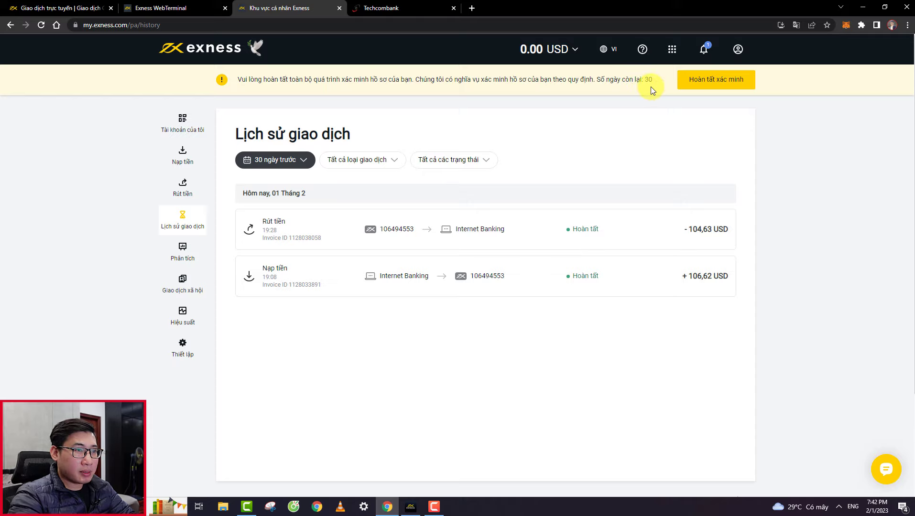
Start the verification questionnaire and choose Công nghệ thông tin as the occupation.
{"action": "left_click", "coordinate": [710, 85]}
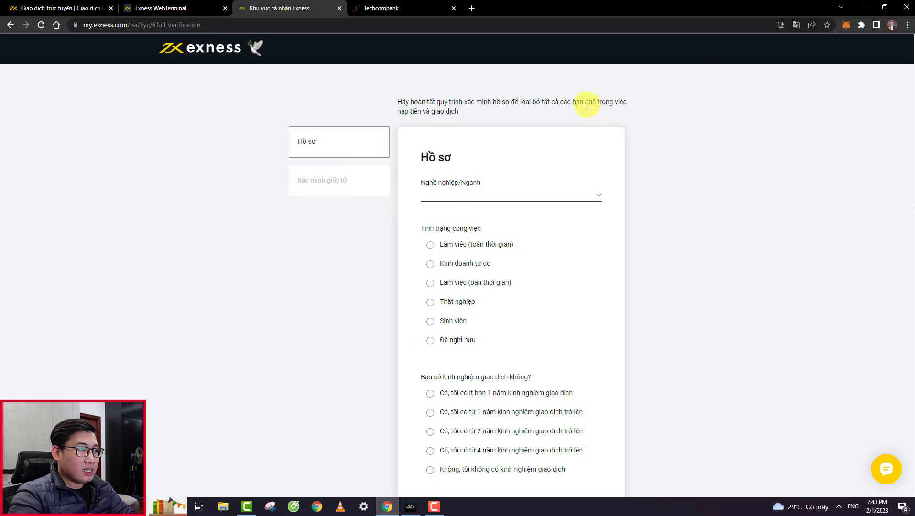
{"action": "scroll", "coordinate": [476, 176], "scroll_direction": "down", "scroll_amount": 3}
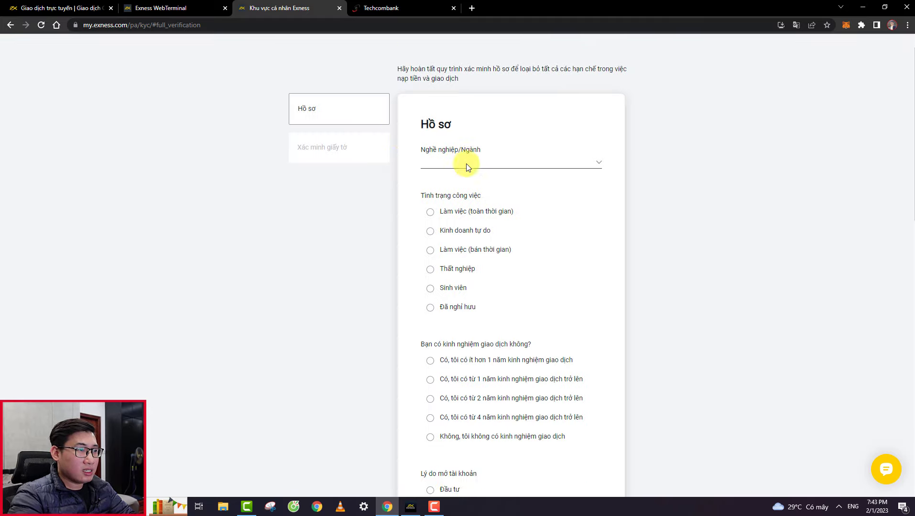
{"action": "scroll", "coordinate": [466, 110], "scroll_direction": "down", "scroll_amount": 4}
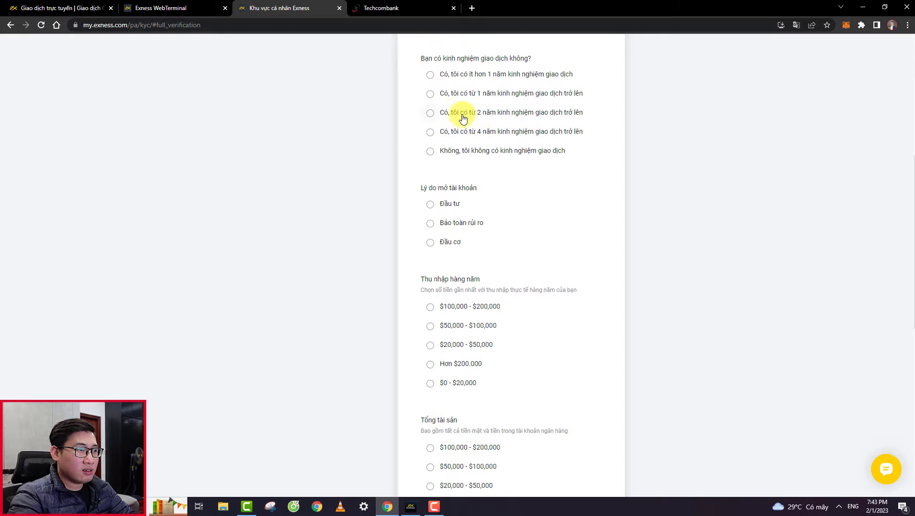
{"action": "scroll", "coordinate": [491, 214], "scroll_direction": "down", "scroll_amount": 5}
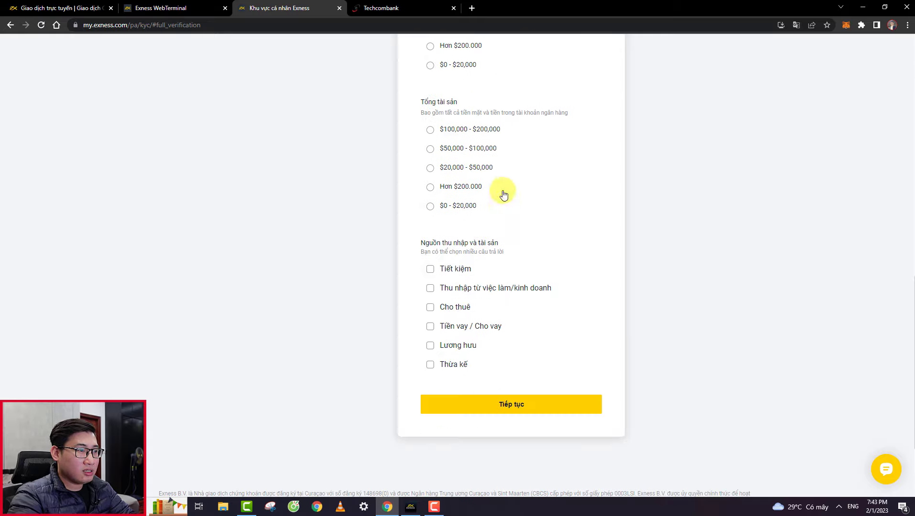
{"action": "scroll", "coordinate": [574, 176], "scroll_direction": "up", "scroll_amount": 15}
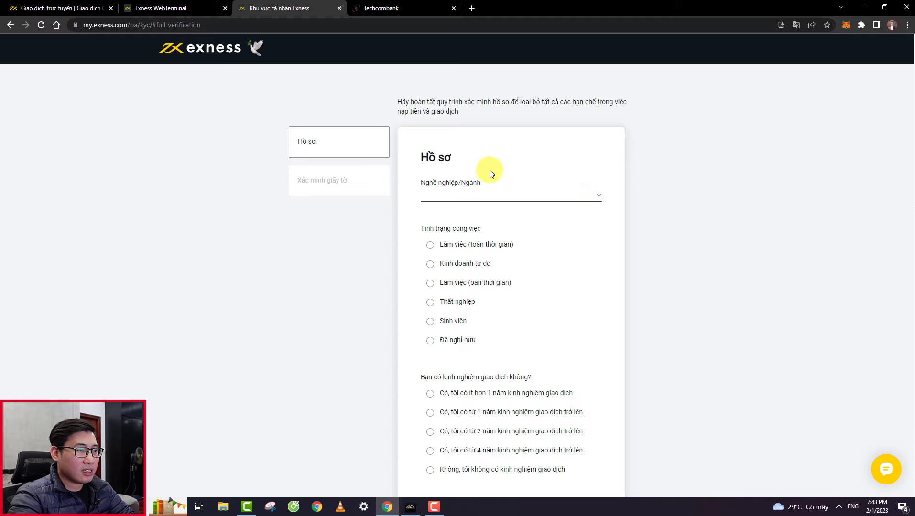
{"action": "left_click", "coordinate": [517, 193]}
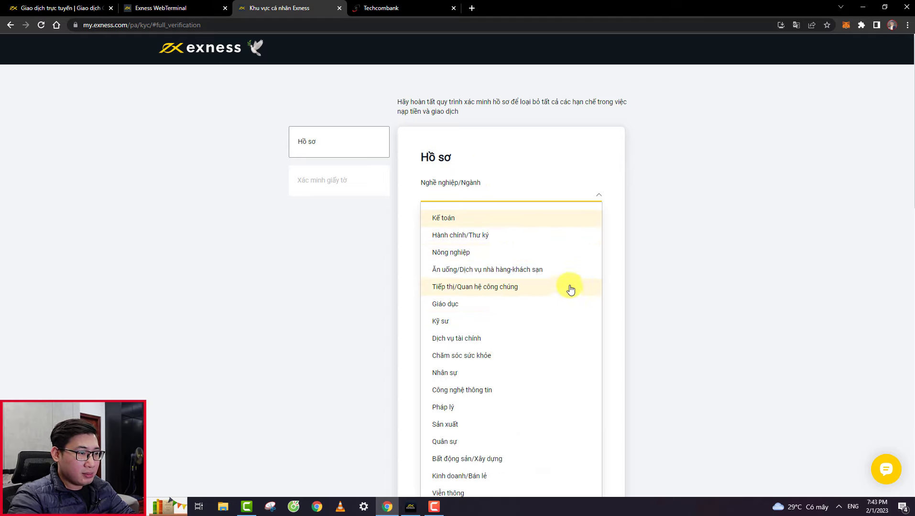
{"action": "left_click", "coordinate": [476, 391]}
Answer full-time employment, under one year of trading experience, and Đầu tư as the opening reason.
{"action": "scroll", "coordinate": [483, 266], "scroll_direction": "down", "scroll_amount": 1}
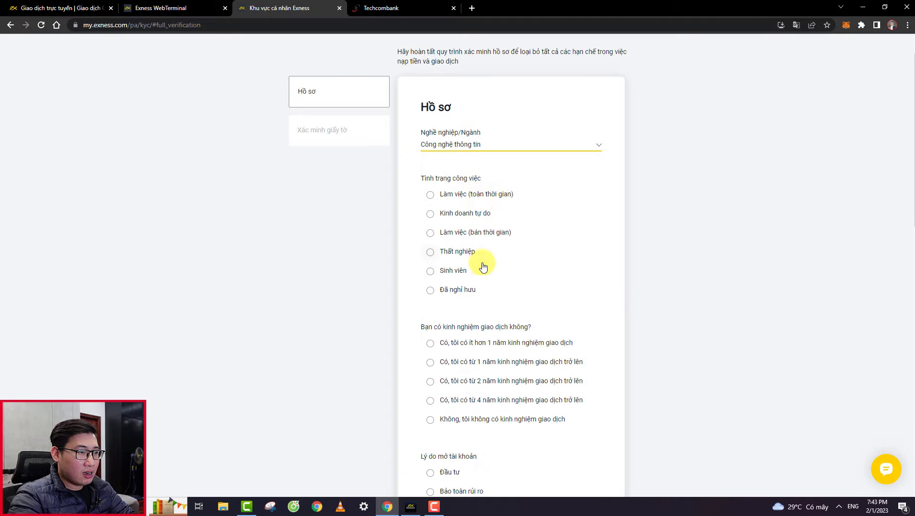
{"action": "left_click", "coordinate": [461, 183]}
{"action": "scroll", "coordinate": [647, 224], "scroll_direction": "down", "scroll_amount": 3}
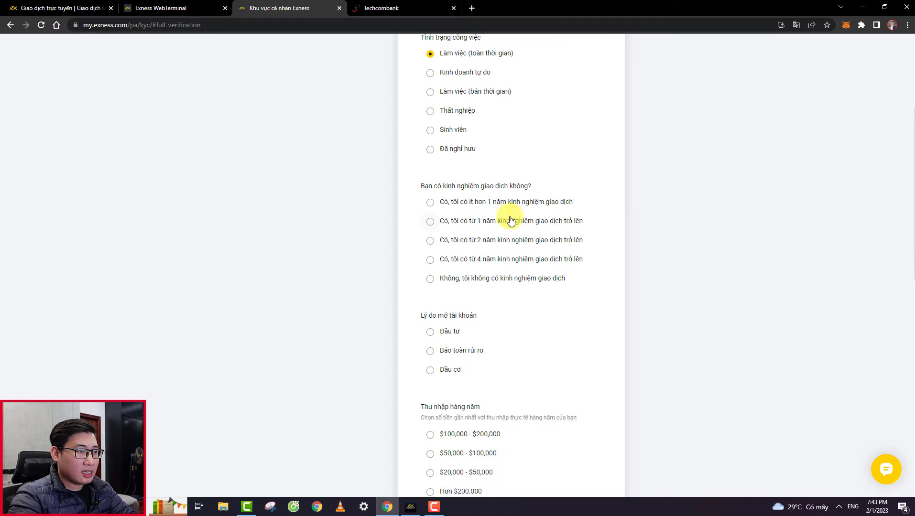
{"action": "left_click", "coordinate": [447, 201]}
{"action": "scroll", "coordinate": [574, 203], "scroll_direction": "down", "scroll_amount": 1}
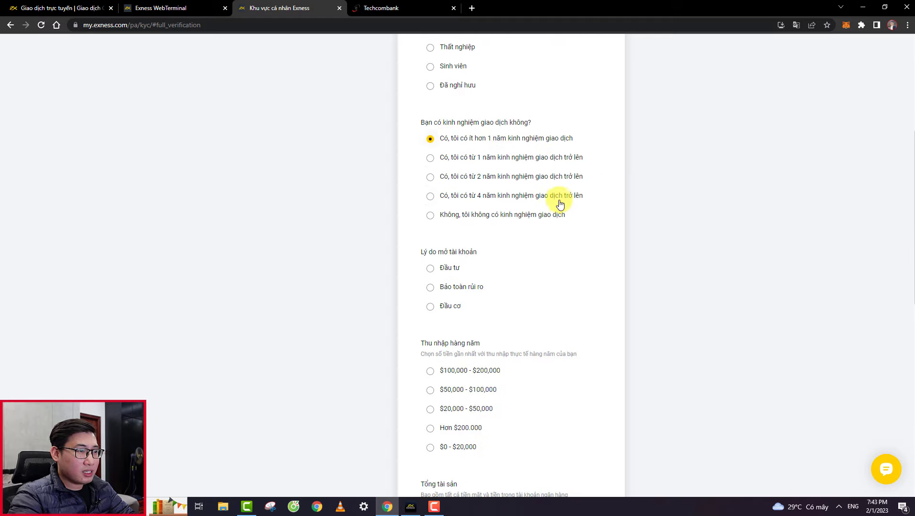
{"action": "left_click", "coordinate": [430, 306]}
{"action": "scroll", "coordinate": [533, 200], "scroll_direction": "down", "scroll_amount": 1}
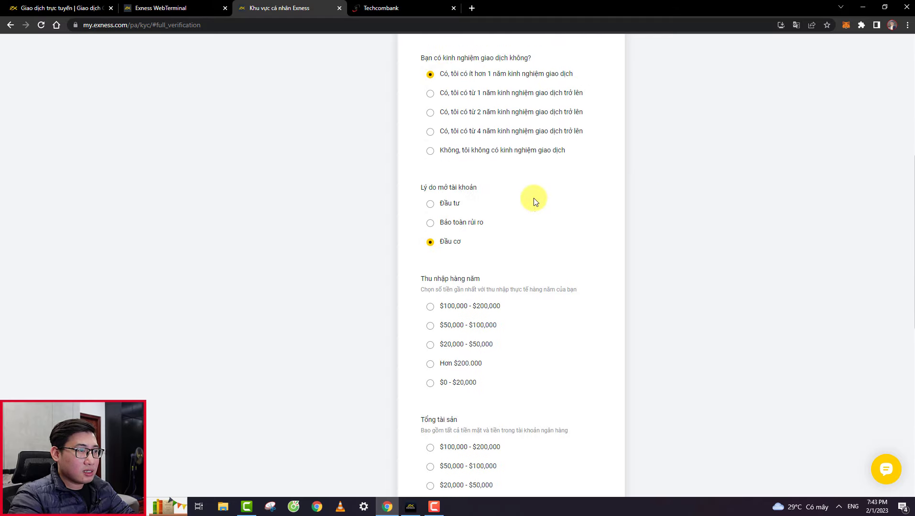
{"action": "left_click", "coordinate": [454, 203]}
{"action": "left_click", "coordinate": [442, 240]}
{"action": "left_click", "coordinate": [445, 204]}
{"action": "scroll", "coordinate": [492, 205], "scroll_direction": "down", "scroll_amount": 1}
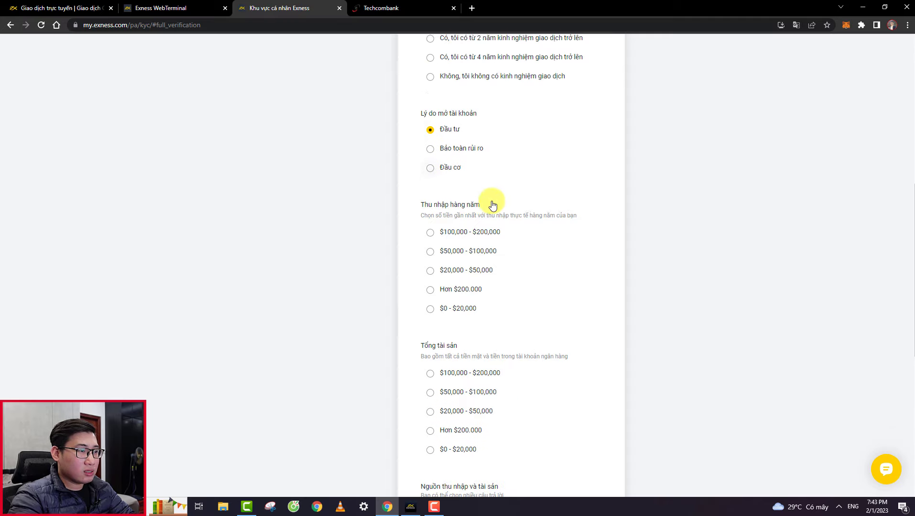
{"action": "scroll", "coordinate": [493, 205], "scroll_direction": "down", "scroll_amount": 1}
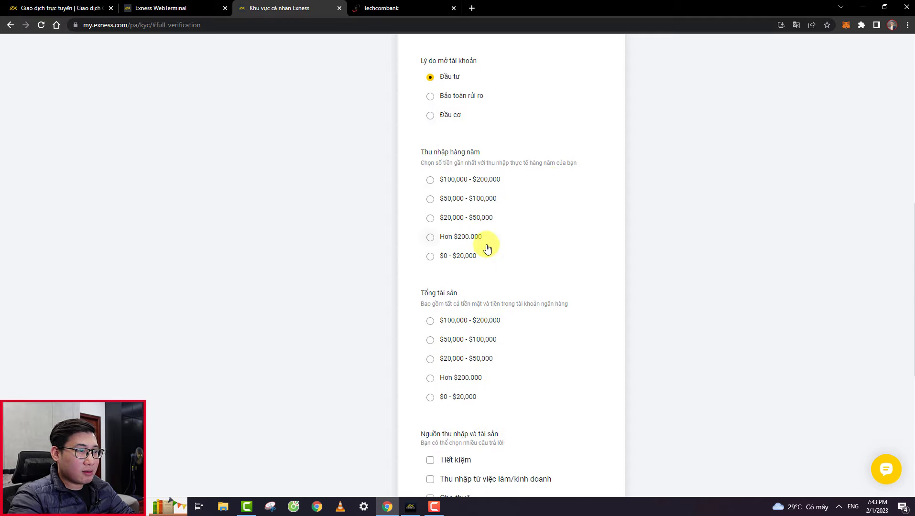
Set income and assets to $20,000–$50,000, tick employment and savings sources, and submit.
{"action": "left_click", "coordinate": [435, 181]}
{"action": "left_click", "coordinate": [439, 218]}
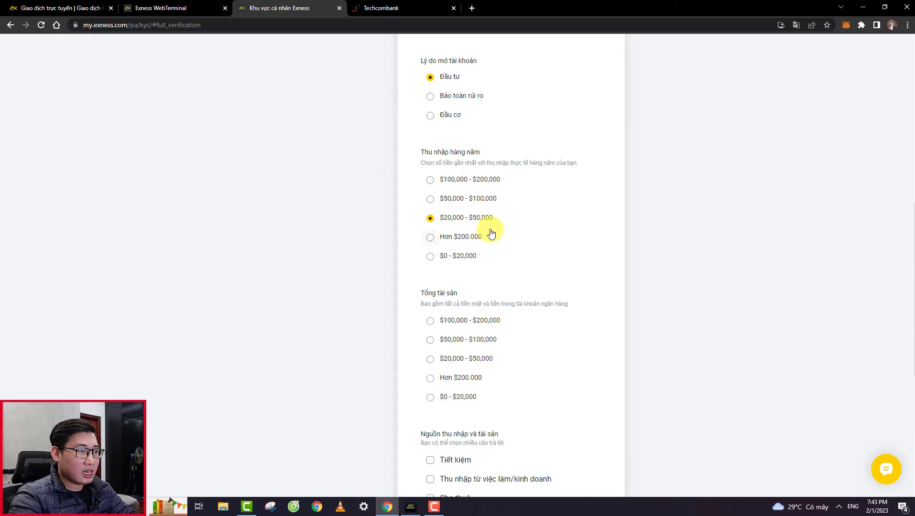
{"action": "scroll", "coordinate": [499, 227], "scroll_direction": "down", "scroll_amount": 3}
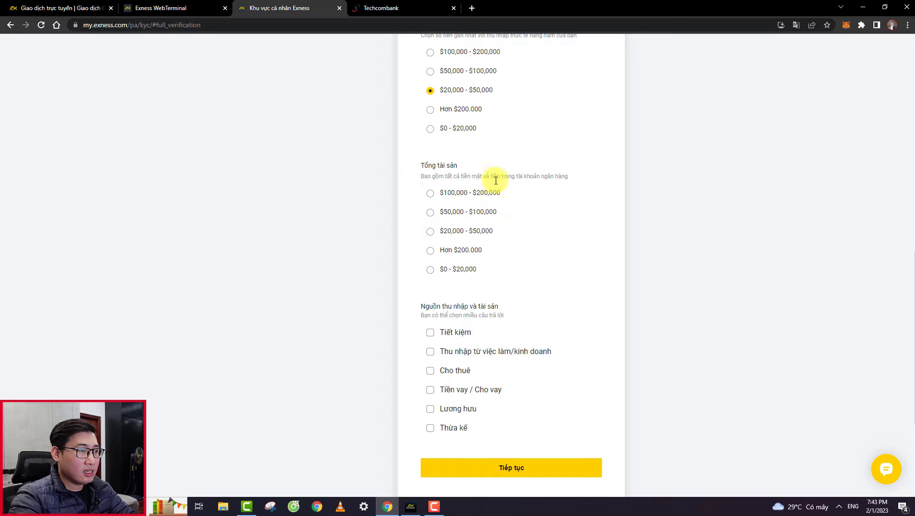
{"action": "left_click", "coordinate": [472, 231]}
{"action": "scroll", "coordinate": [555, 228], "scroll_direction": "down", "scroll_amount": 3}
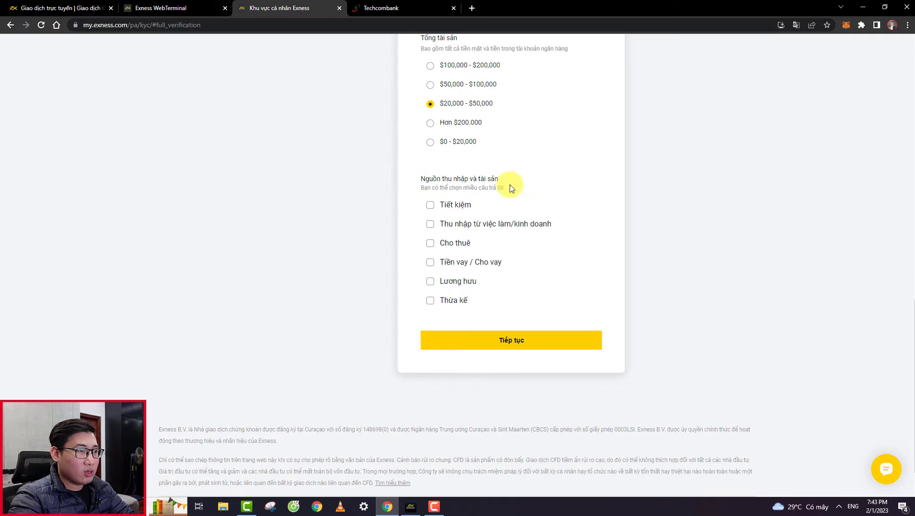
{"action": "left_click", "coordinate": [432, 225]}
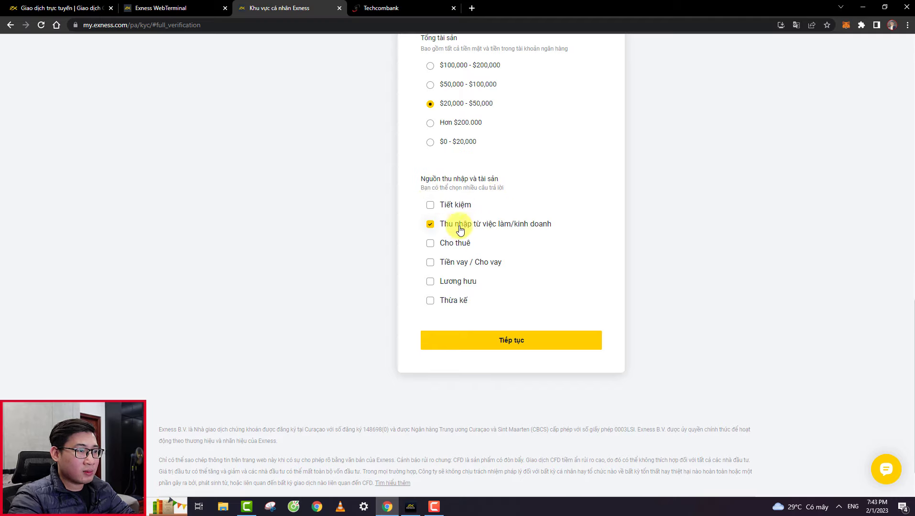
{"action": "left_click", "coordinate": [433, 205]}
{"action": "scroll", "coordinate": [327, 178], "scroll_direction": "down", "scroll_amount": 1}
{"action": "scroll", "coordinate": [527, 206], "scroll_direction": "up", "scroll_amount": 1}
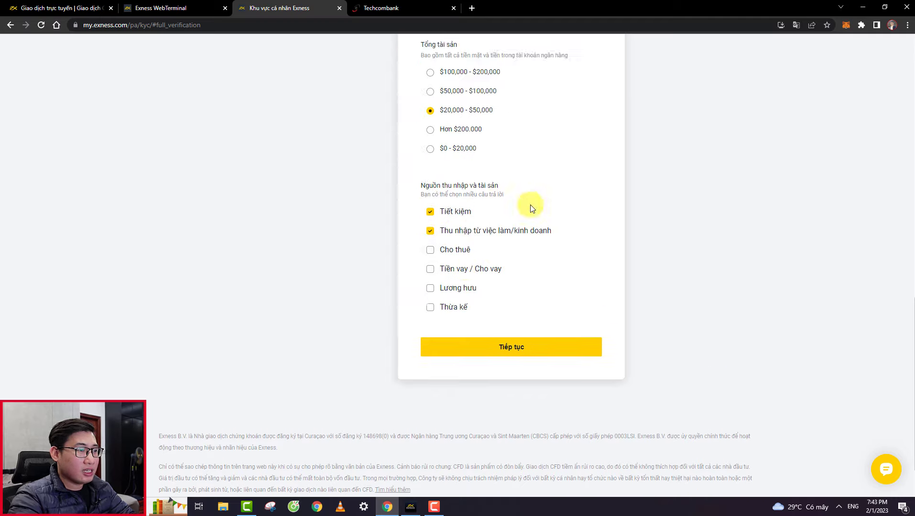
{"action": "scroll", "coordinate": [556, 278], "scroll_direction": "down", "scroll_amount": 1}
{"action": "left_click", "coordinate": [488, 281]}
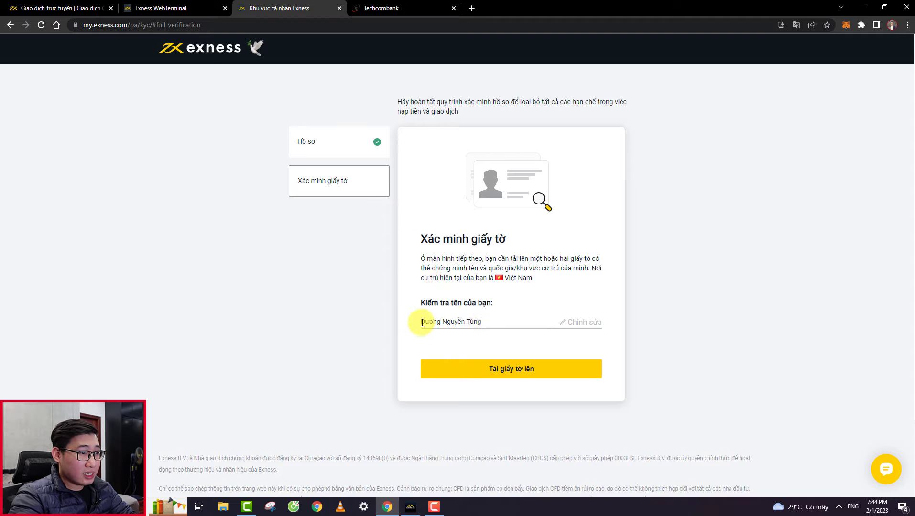
Open the name edit form from the verification card and review the Họ and Tên fields.
{"action": "left_click_drag", "start_coordinate": [420, 323], "coordinate": [486, 325]}
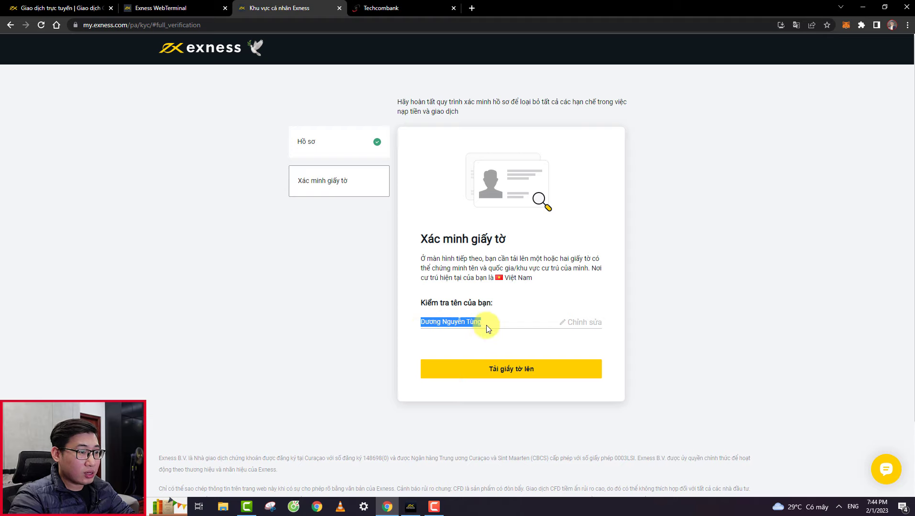
{"action": "left_click", "coordinate": [591, 327]}
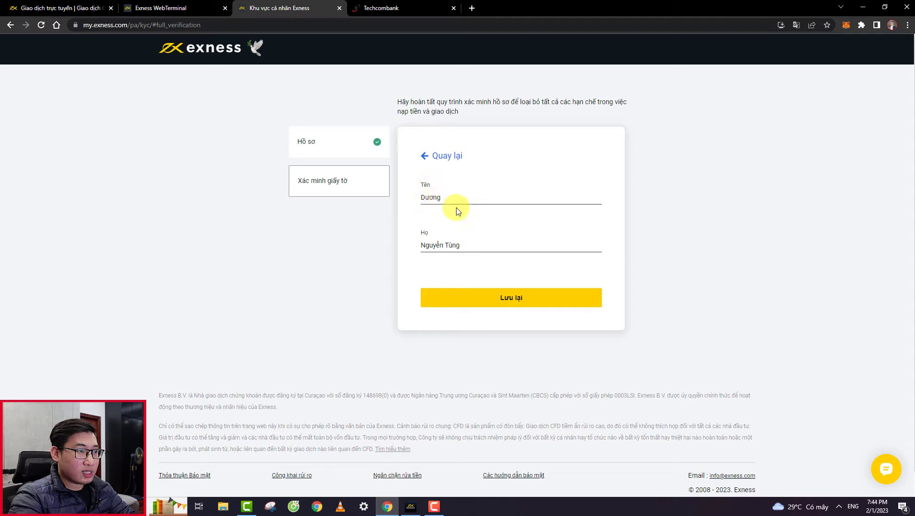
{"action": "left_click_drag", "start_coordinate": [456, 207], "coordinate": [405, 200]}
{"action": "left_click", "coordinate": [473, 245]}
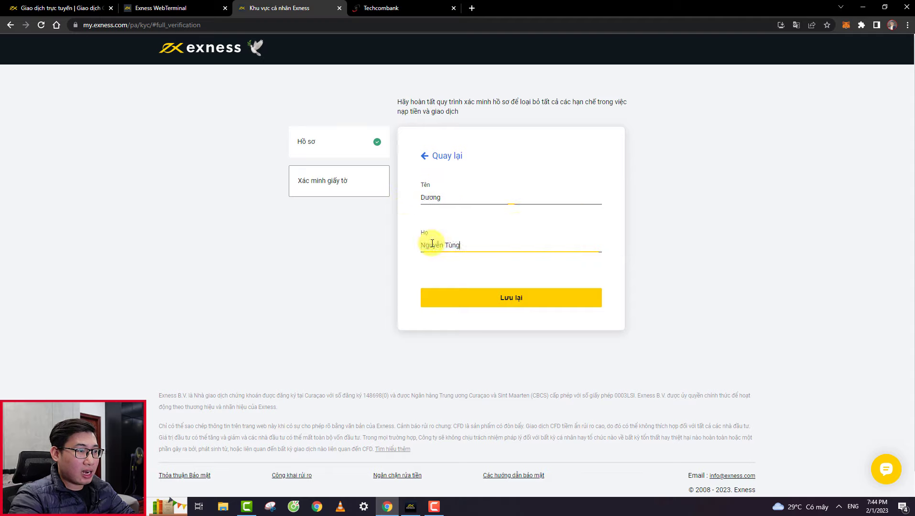
{"action": "left_click_drag", "start_coordinate": [431, 243], "coordinate": [420, 242]}
{"action": "left_click", "coordinate": [524, 241]}
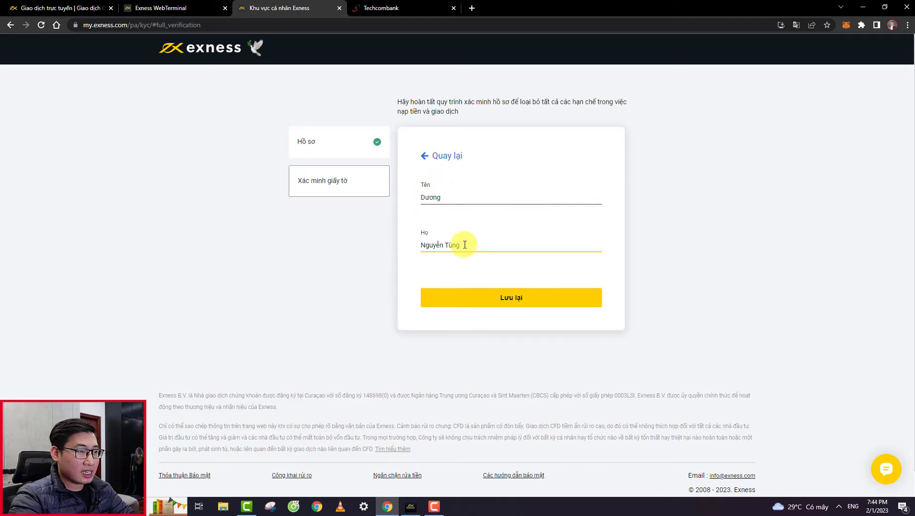
Replace the family and given names with placeholder values and save them with Lưu lại.
{"action": "left_click_drag", "start_coordinate": [466, 244], "coordinate": [440, 257]}
{"action": "key", "text": "BackSpace"}
{"action": "type", "text": "nGUYÊN"}
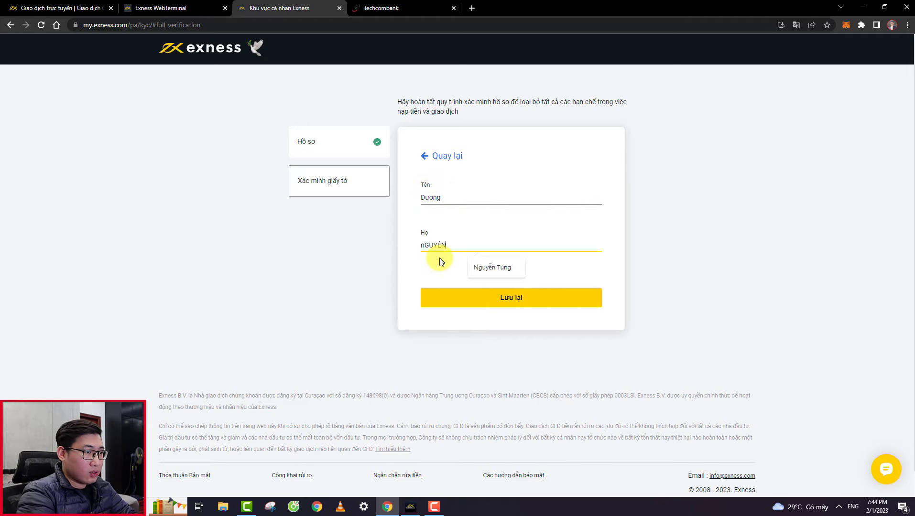
{"action": "key", "text": "BackSpace"}
{"action": "type", "text": "Ng"}
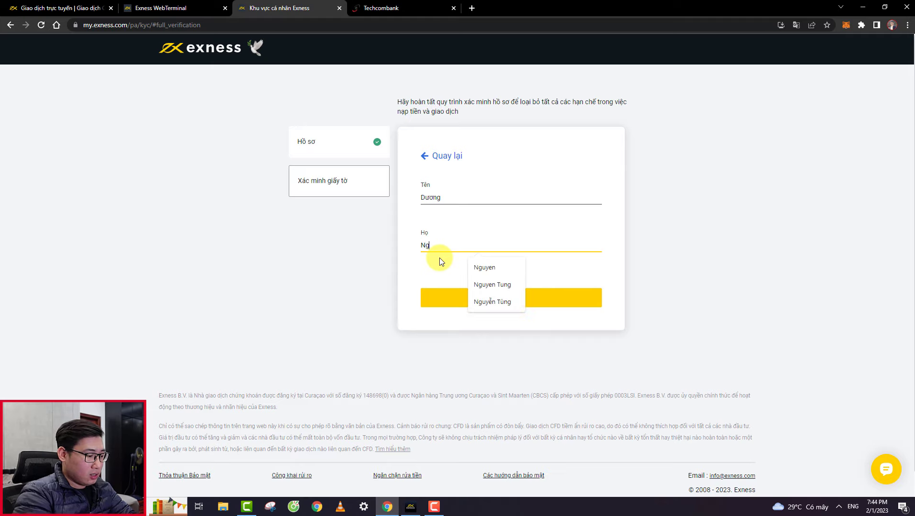
{"action": "type", "text": "uyênx Vawn"}
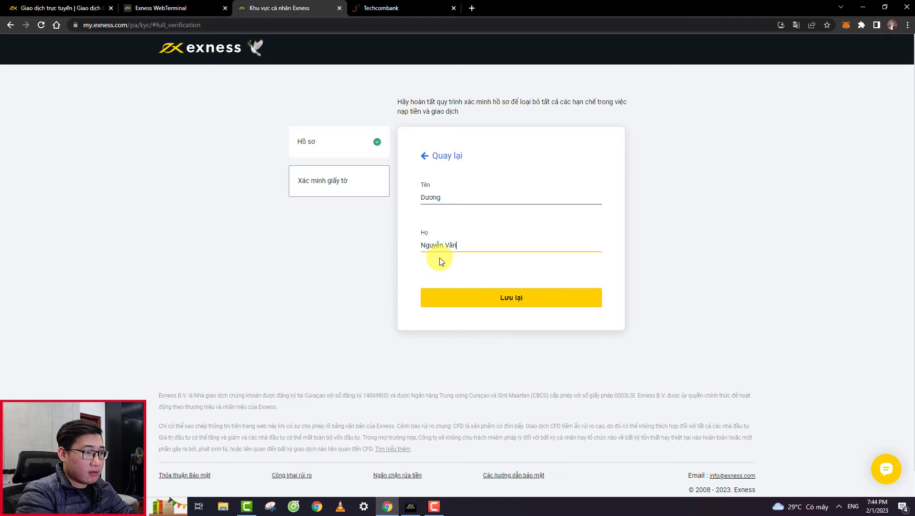
{"action": "double_click", "coordinate": [434, 198]}
{"action": "type", "text": "A"}
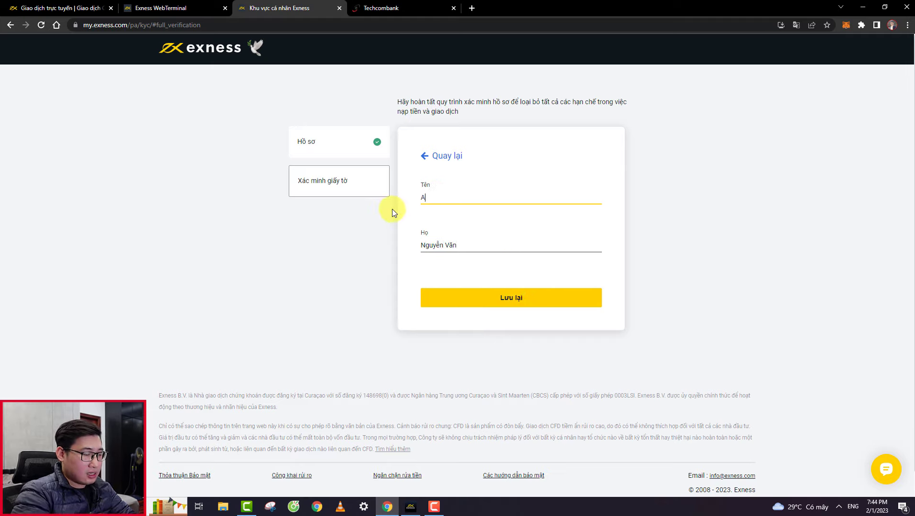
{"action": "left_click", "coordinate": [492, 297]}
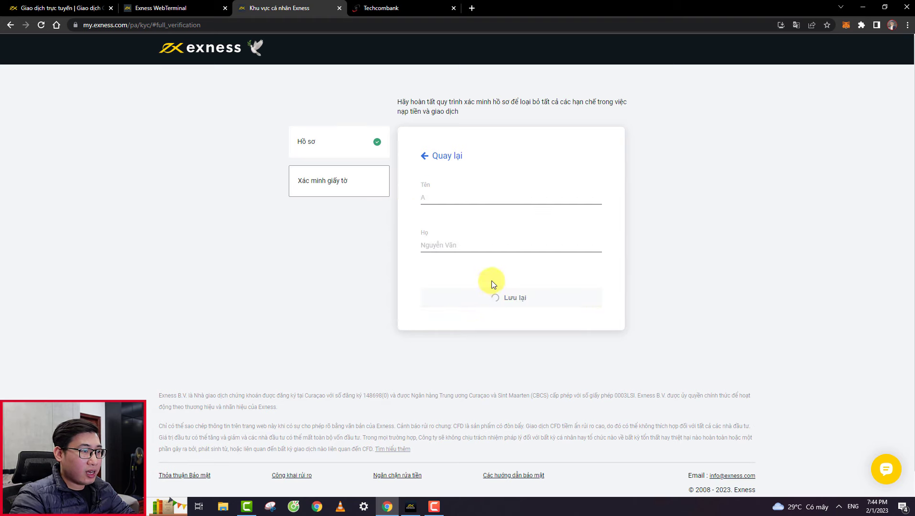
{"action": "scroll", "coordinate": [487, 272], "scroll_direction": "down", "scroll_amount": 2}
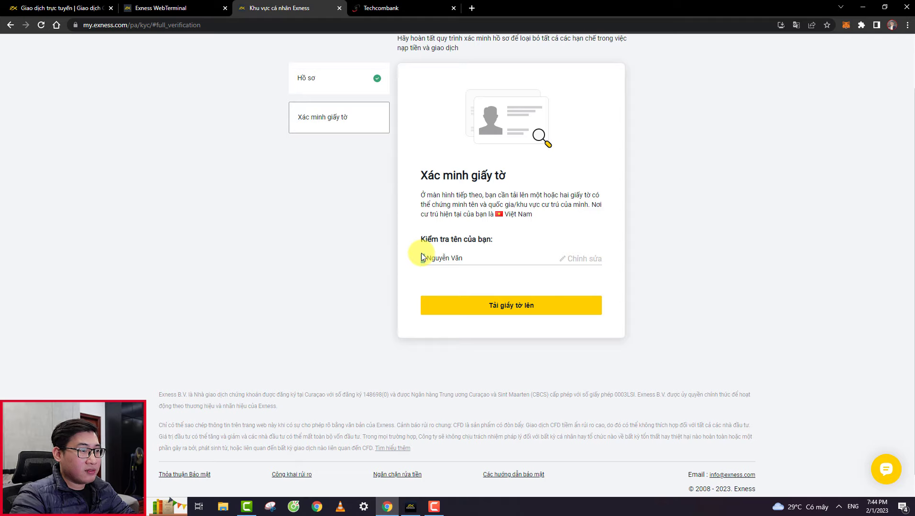
Reopen the name form and enter the real given name in Tên and surname in Họ.
{"action": "left_click_drag", "start_coordinate": [432, 258], "coordinate": [474, 262]}
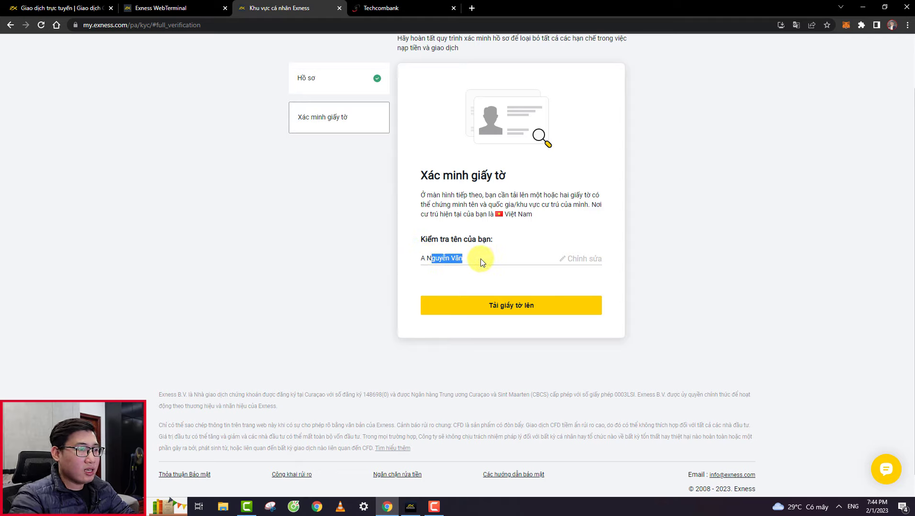
{"action": "scroll", "coordinate": [622, 224], "scroll_direction": "up", "scroll_amount": 1}
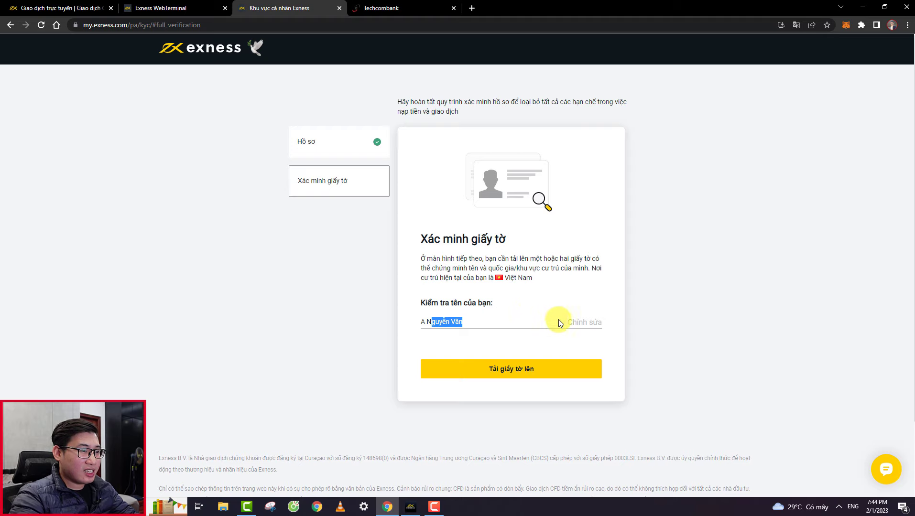
{"action": "left_click", "coordinate": [575, 323]}
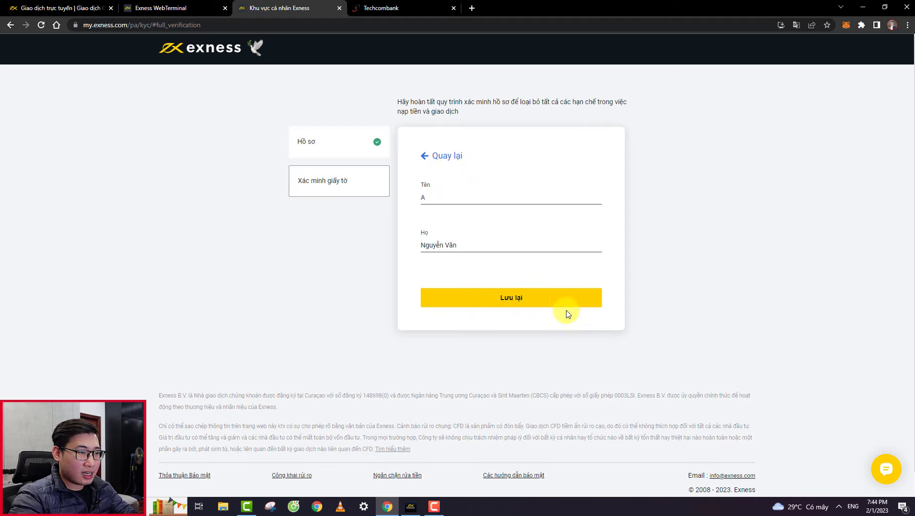
{"action": "double_click", "coordinate": [459, 198]}
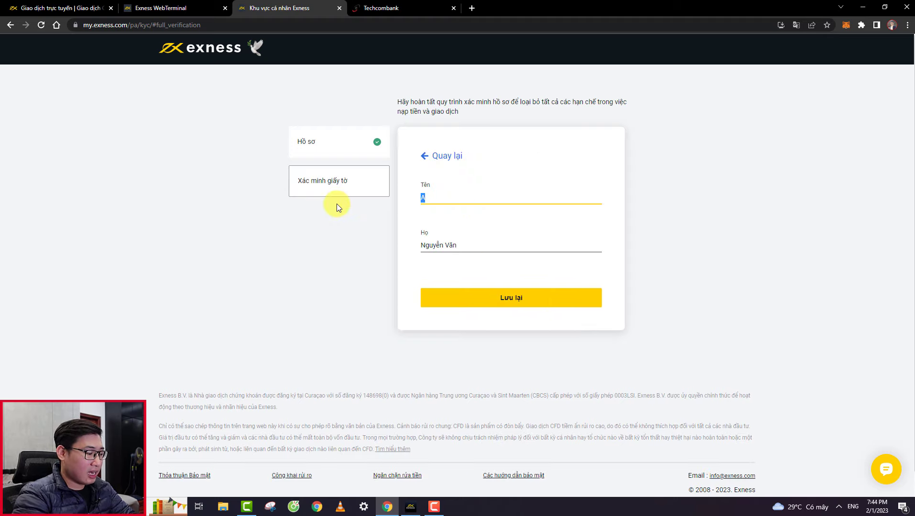
{"action": "type", "text": "Dương"}
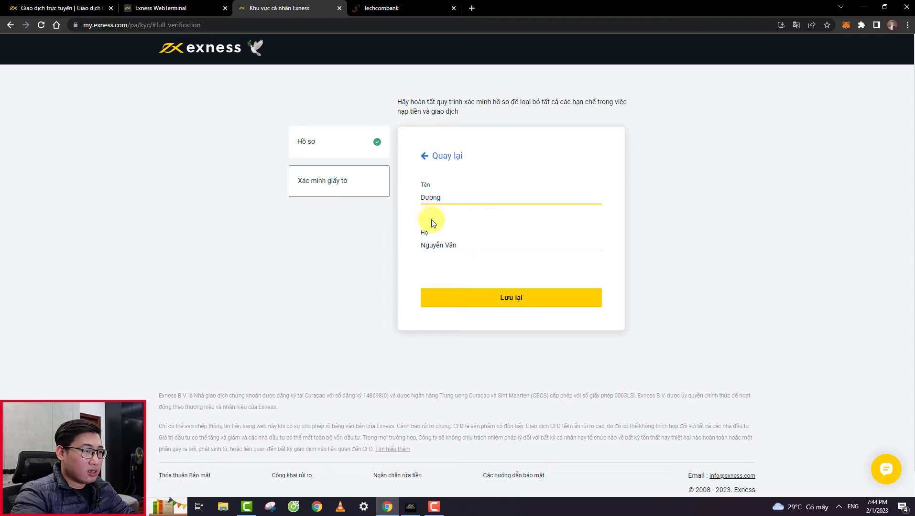
{"action": "left_click_drag", "start_coordinate": [471, 244], "coordinate": [359, 239]}
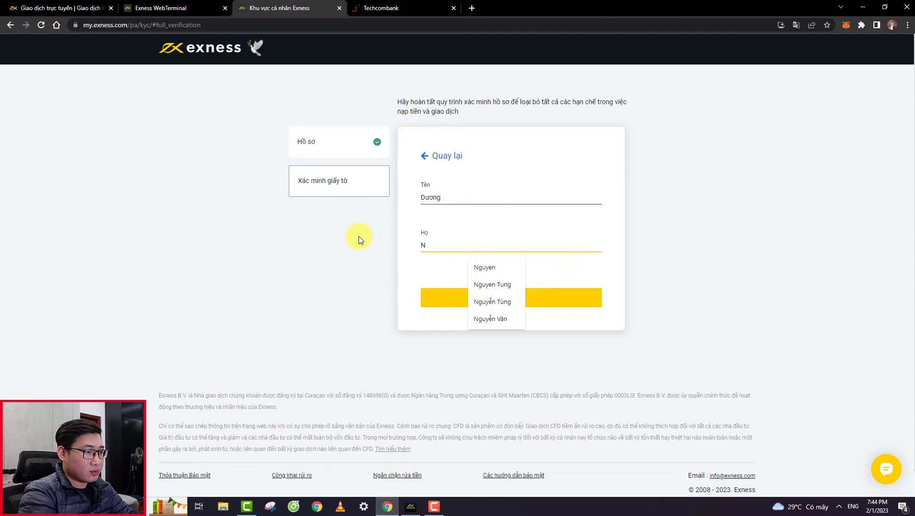
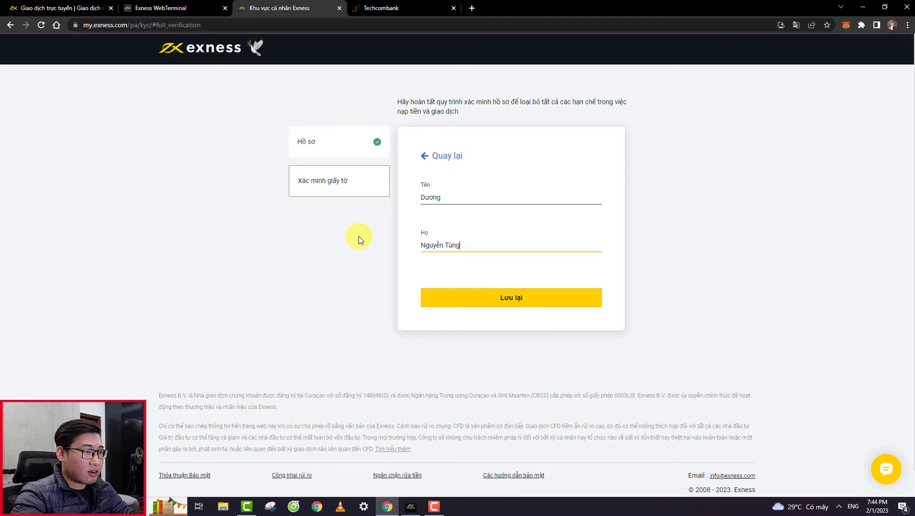
Double-check both name fields and save the corrected names with Lưu lại.
{"action": "left_click_drag", "start_coordinate": [460, 245], "coordinate": [437, 244]}
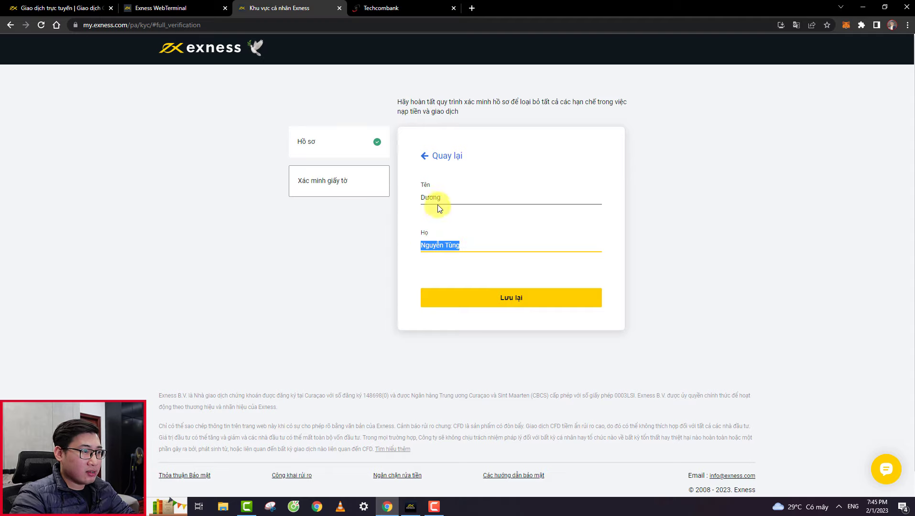
{"action": "left_click", "coordinate": [448, 193]}
{"action": "left_click_drag", "start_coordinate": [448, 193], "coordinate": [421, 189]}
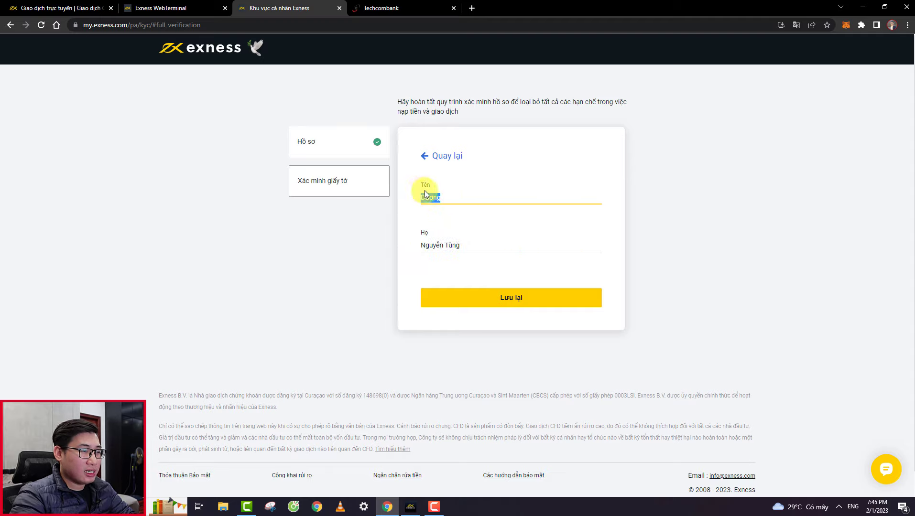
{"action": "left_click", "coordinate": [497, 252]}
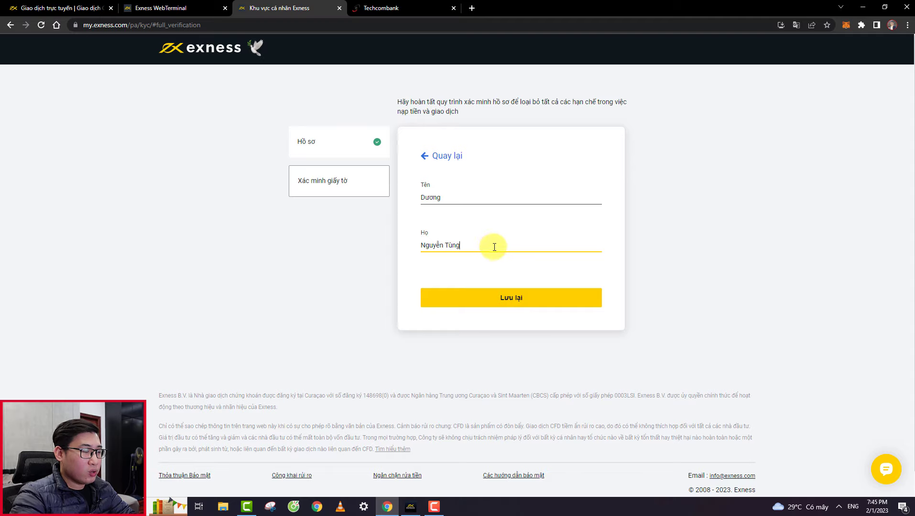
{"action": "left_click_drag", "start_coordinate": [492, 245], "coordinate": [402, 248]}
{"action": "left_click_drag", "start_coordinate": [445, 194], "coordinate": [396, 197]}
{"action": "left_click", "coordinate": [396, 195]}
{"action": "left_click", "coordinate": [495, 300]}
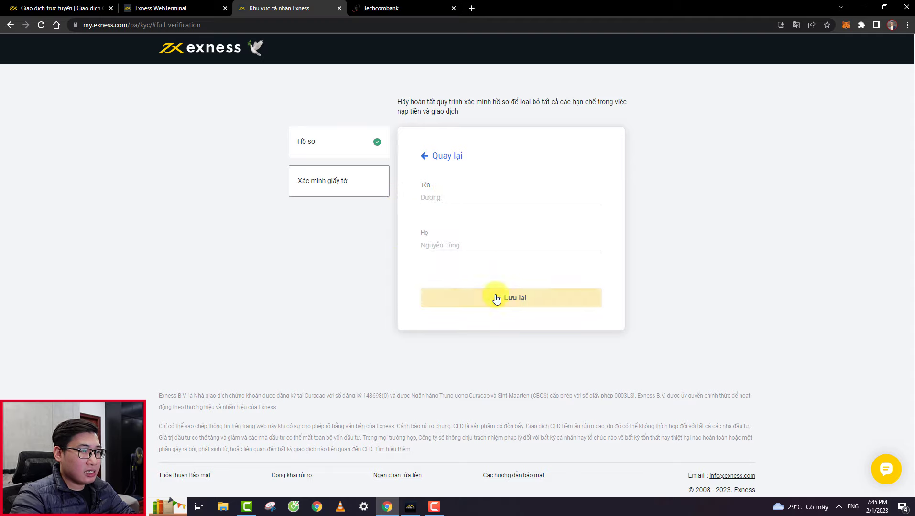
{"action": "scroll", "coordinate": [422, 277], "scroll_direction": "down", "scroll_amount": 2}
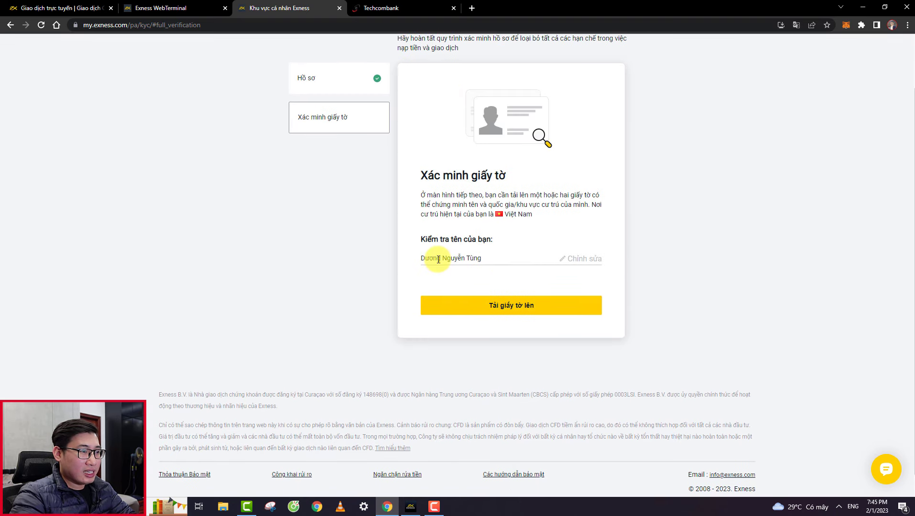
Check the displayed full name, then restore the browser down to a smaller window.
{"action": "left_click_drag", "start_coordinate": [440, 259], "coordinate": [418, 257]}
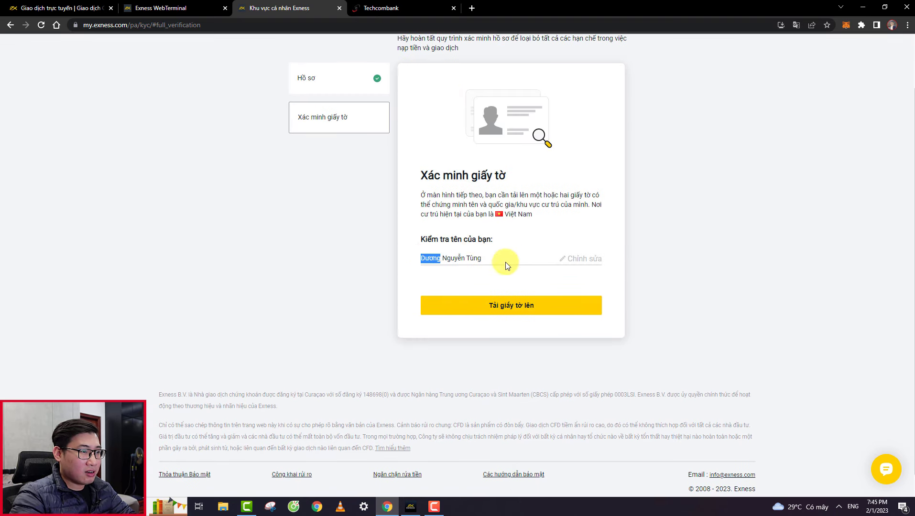
{"action": "scroll", "coordinate": [553, 249], "scroll_direction": "up", "scroll_amount": 2}
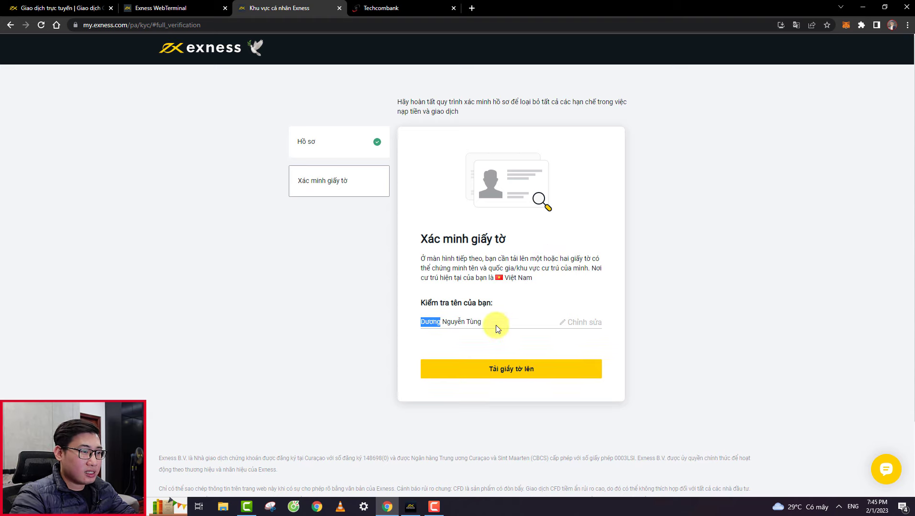
{"action": "left_click_drag", "start_coordinate": [480, 322], "coordinate": [419, 320]}
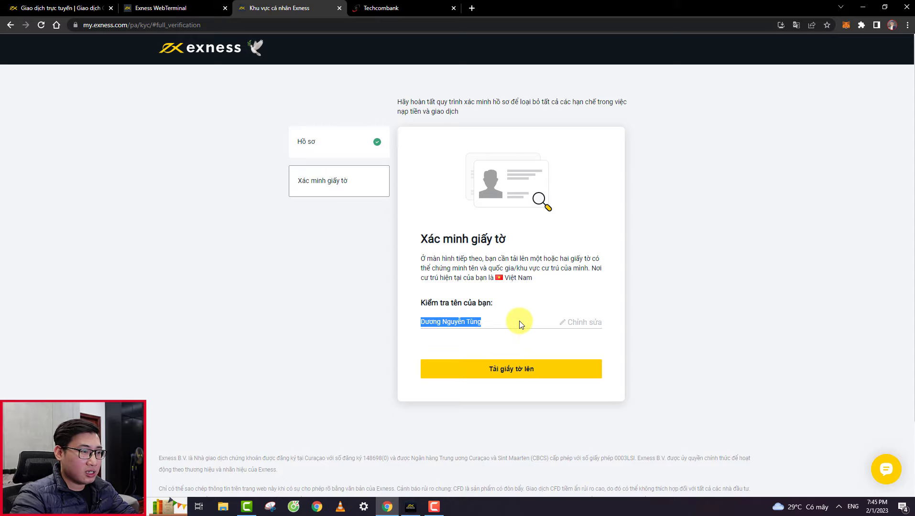
{"action": "left_click", "coordinate": [883, 7]}
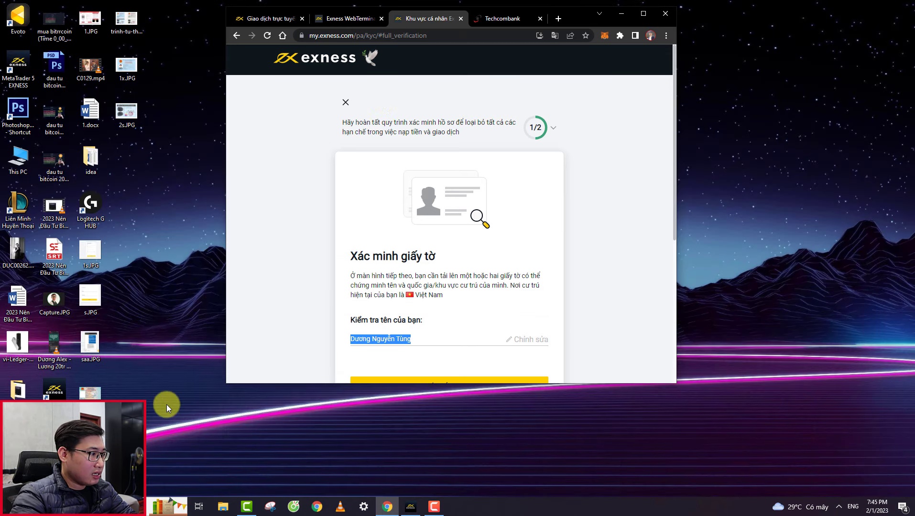
Open saa.JPG from the desktop in Photos and zoom in to 146%.
{"action": "double_click", "coordinate": [107, 349]}
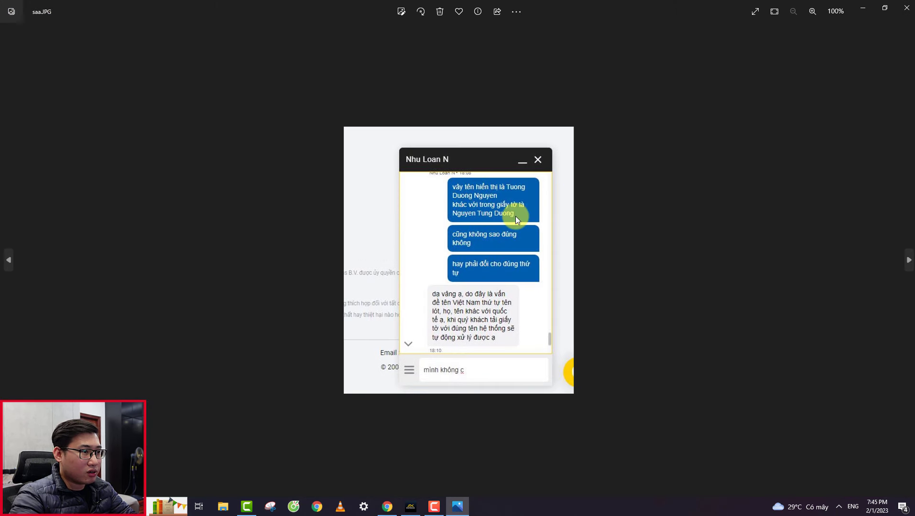
{"action": "scroll", "coordinate": [515, 216], "scroll_direction": "up", "scroll_amount": 3}
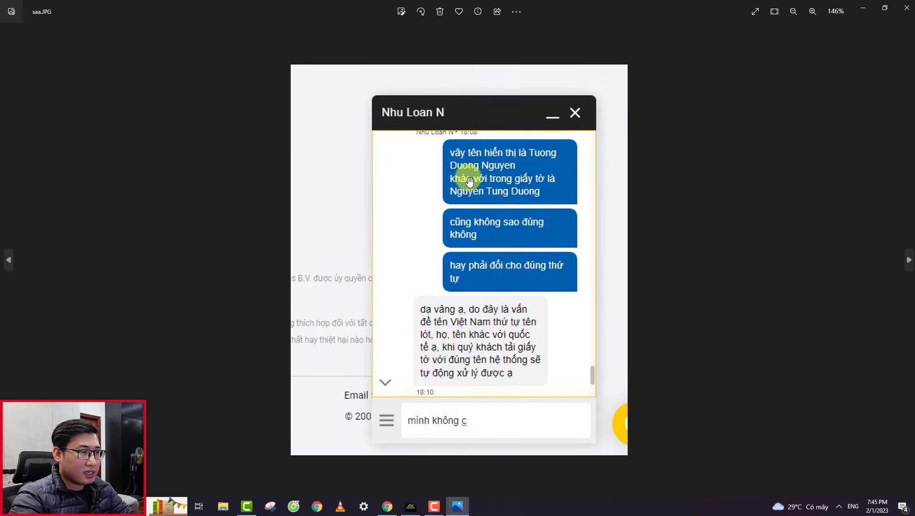